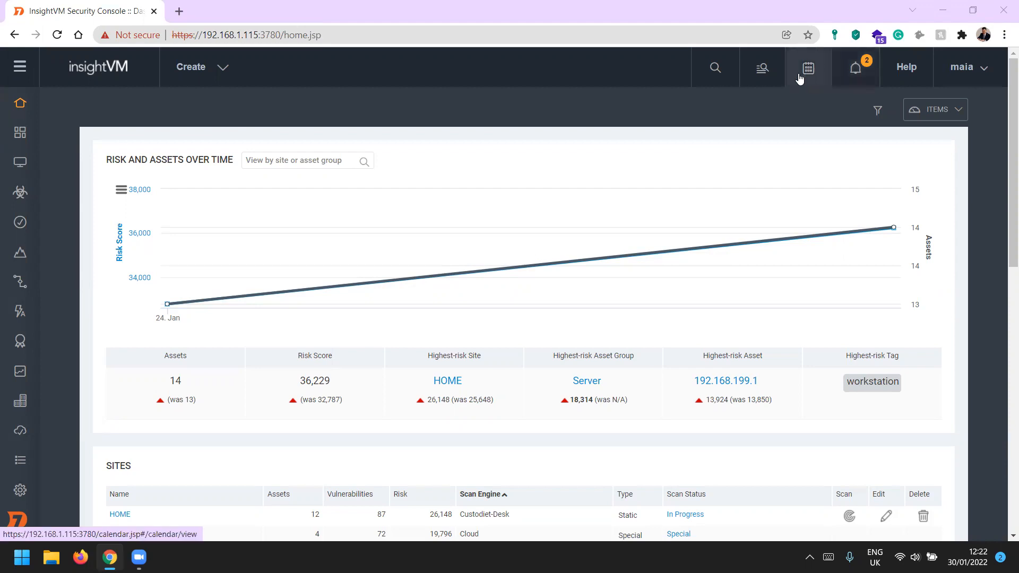
Open the dashboard, start adding a card and browse the available card categories.
{"action": "left_click", "coordinate": [20, 66]}
{"action": "left_click", "coordinate": [29, 141]}
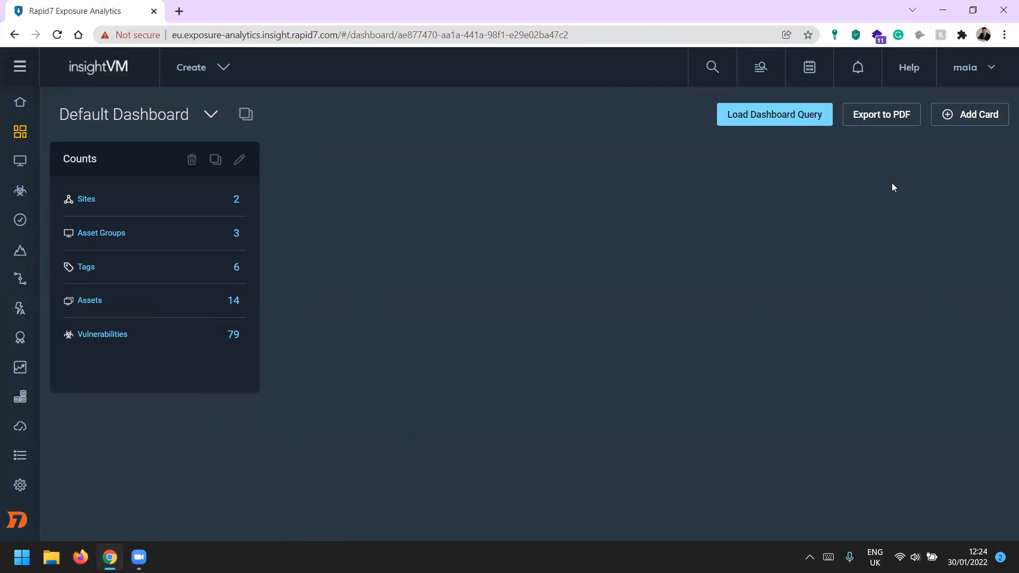
{"action": "left_click", "coordinate": [966, 118]}
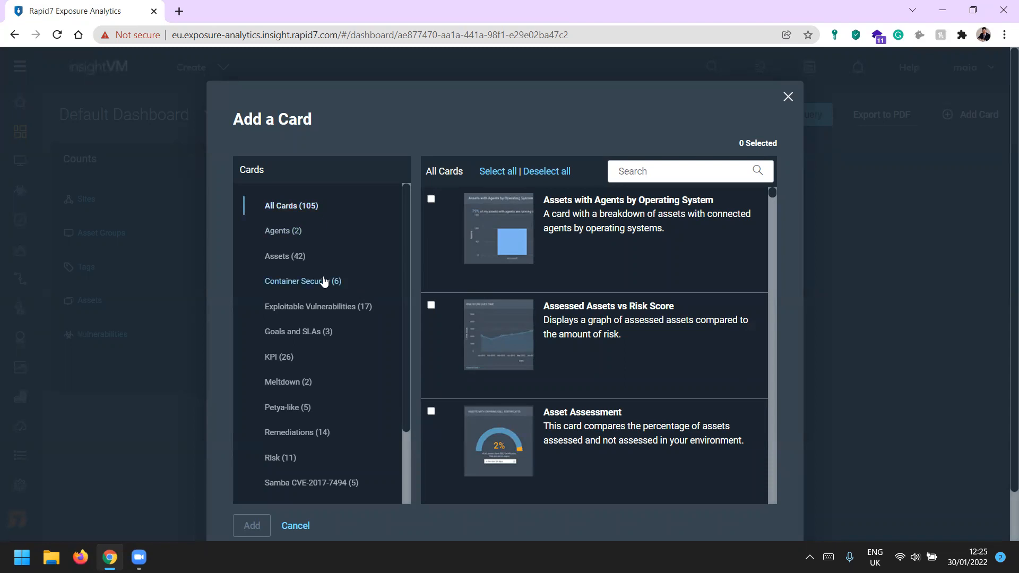
{"action": "scroll", "coordinate": [323, 282], "scroll_direction": "down", "scroll_amount": 2}
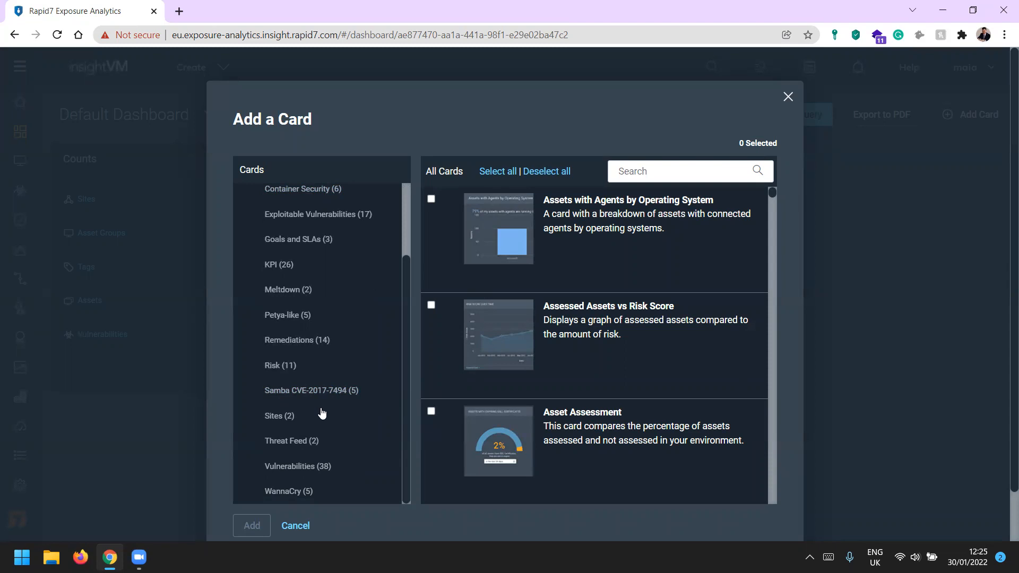
{"action": "scroll", "coordinate": [320, 412], "scroll_direction": "up", "scroll_amount": 3}
Search the cards for "defa" and select the Assets with Default Account Vulnerabilities card.
{"action": "left_click", "coordinate": [657, 168]}
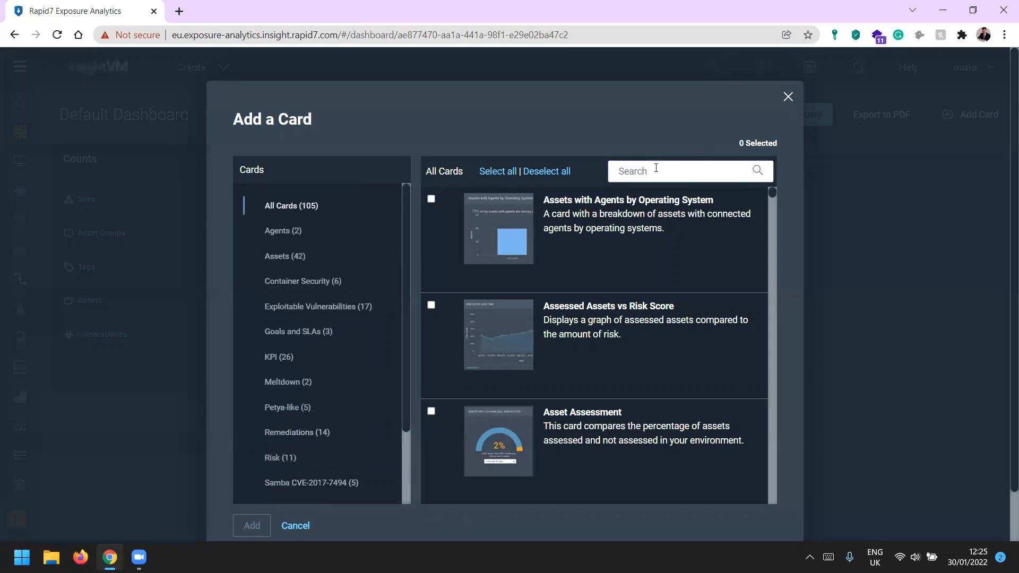
{"action": "type", "text": "defa"}
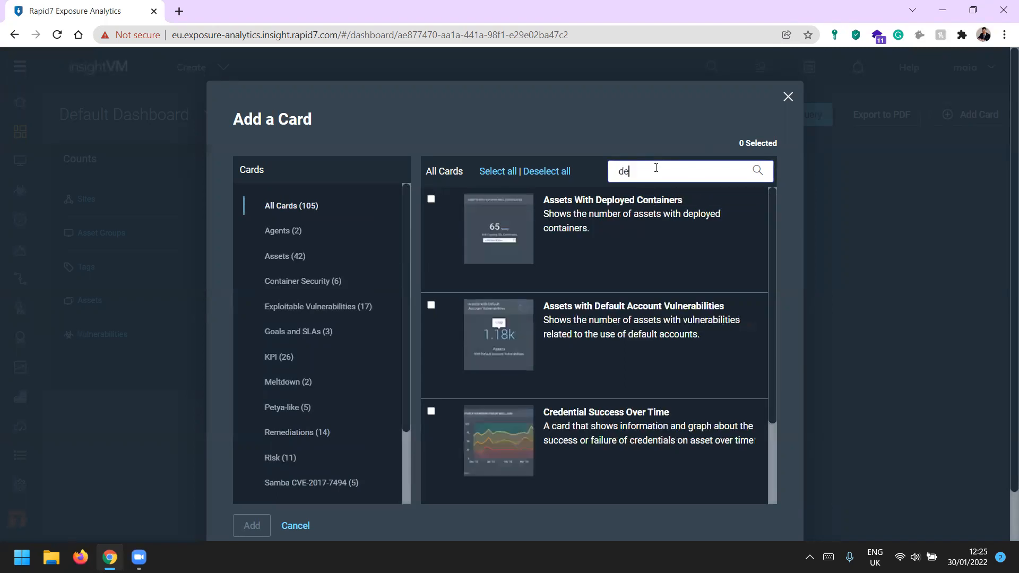
{"action": "left_click", "coordinate": [431, 199]}
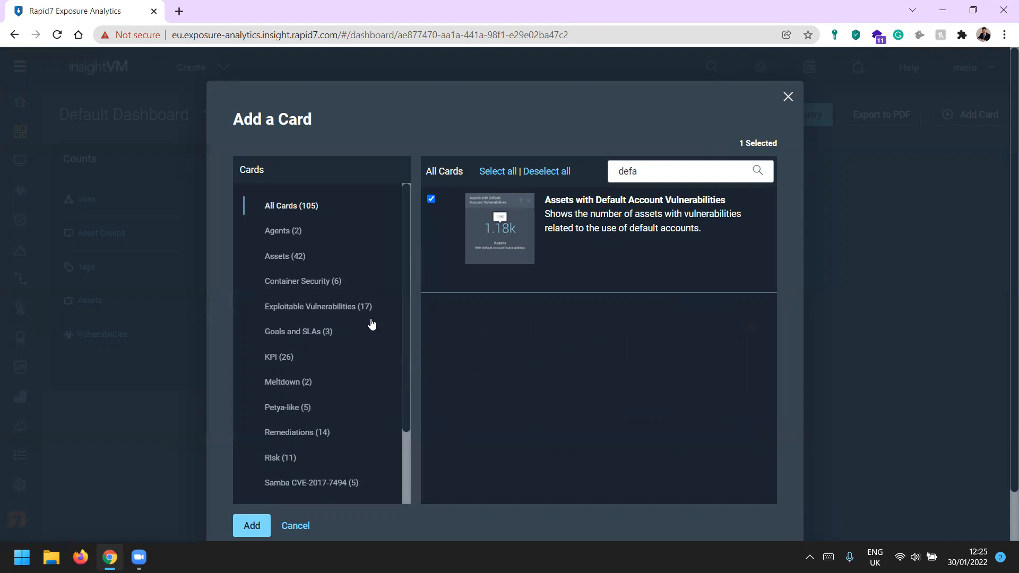
Browse the Exploitable Vulnerabilities category and select the Exploitable Vulnerability Publish Age by CVSS Score card.
{"action": "left_click", "coordinate": [344, 310]}
{"action": "scroll", "coordinate": [525, 315], "scroll_direction": "down", "scroll_amount": 5}
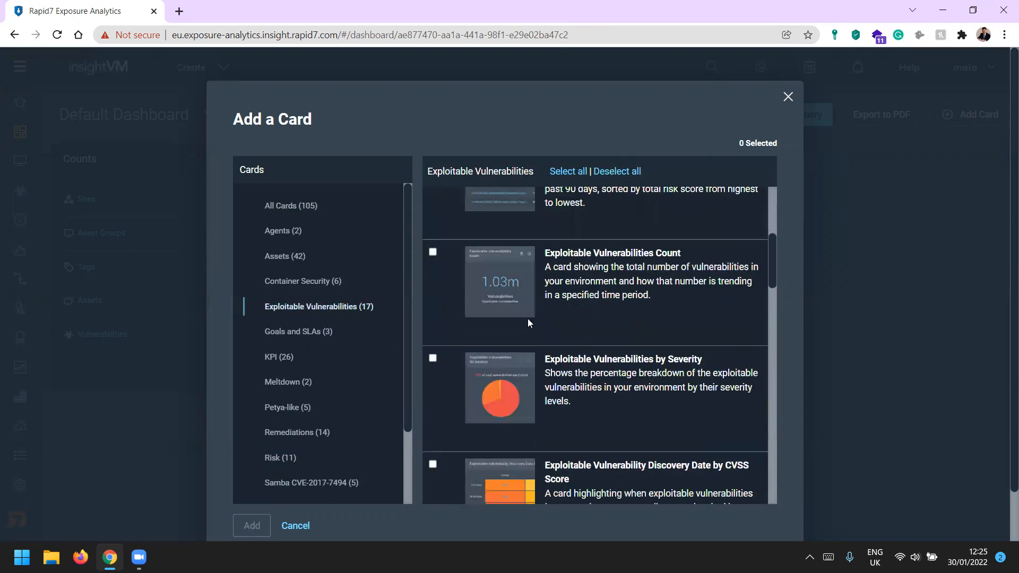
{"action": "scroll", "coordinate": [533, 324], "scroll_direction": "down", "scroll_amount": 4}
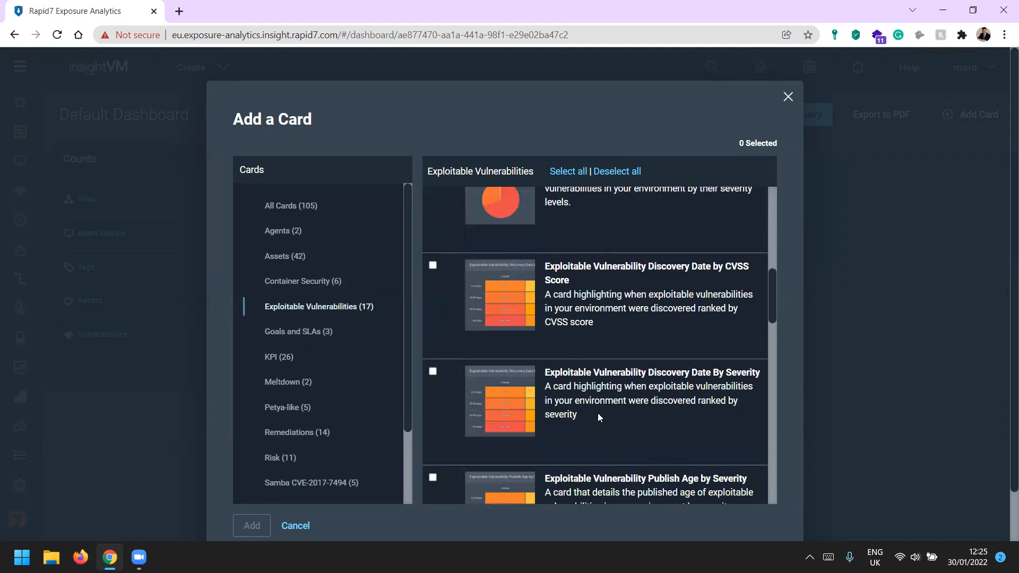
{"action": "scroll", "coordinate": [605, 424], "scroll_direction": "down", "scroll_amount": 5}
{"action": "scroll", "coordinate": [629, 408], "scroll_direction": "down", "scroll_amount": 6}
{"action": "scroll", "coordinate": [517, 415], "scroll_direction": "up", "scroll_amount": 1}
{"action": "scroll", "coordinate": [519, 417], "scroll_direction": "up", "scroll_amount": 10}
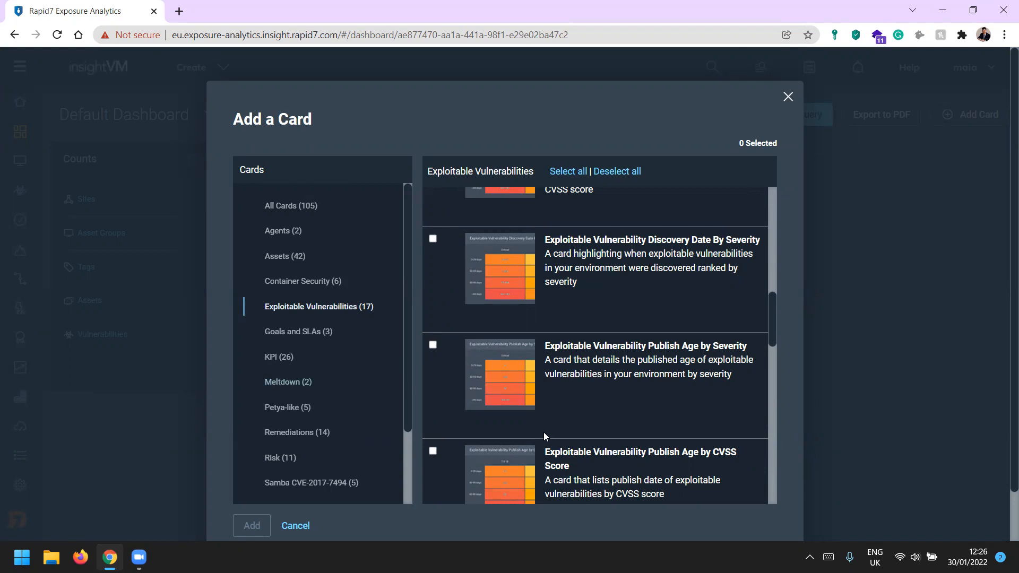
{"action": "scroll", "coordinate": [544, 431], "scroll_direction": "down", "scroll_amount": 1}
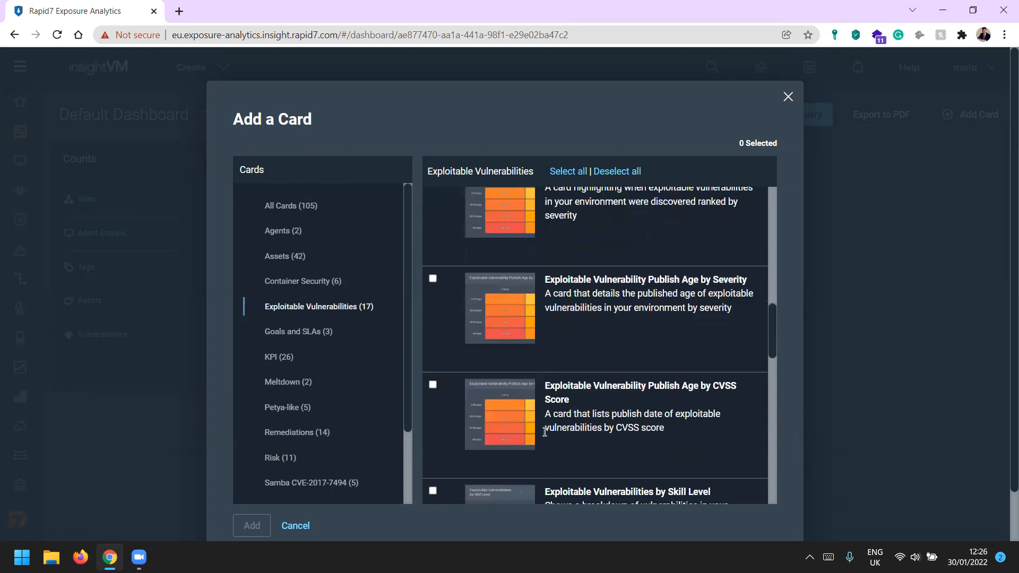
{"action": "left_click", "coordinate": [432, 386]}
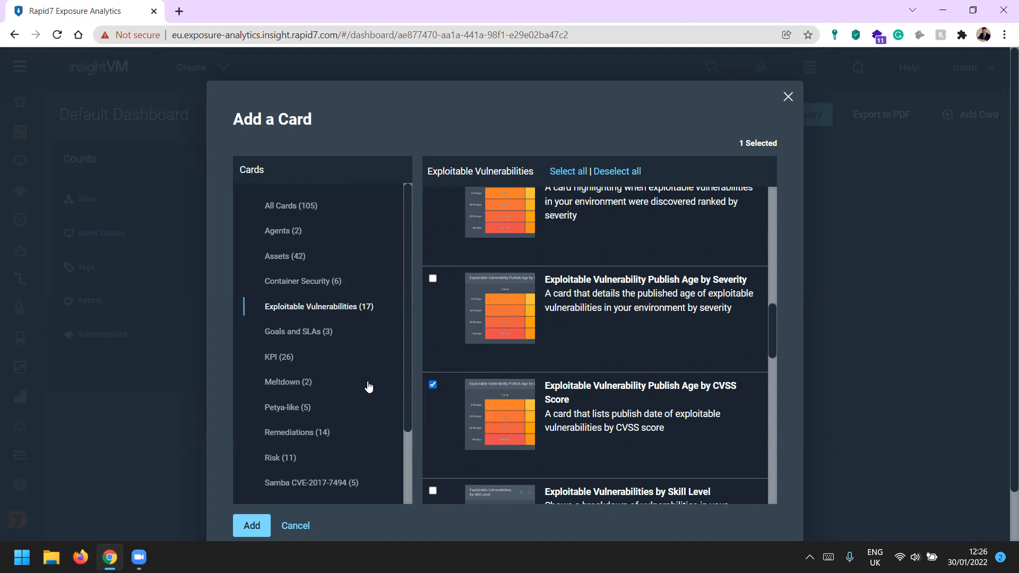
Select the Most Common Services and Most Common Vulnerabilities cards in the Vulnerabilities category.
{"action": "left_click_drag", "start_coordinate": [412, 389], "coordinate": [408, 477]}
{"action": "left_click", "coordinate": [318, 477]}
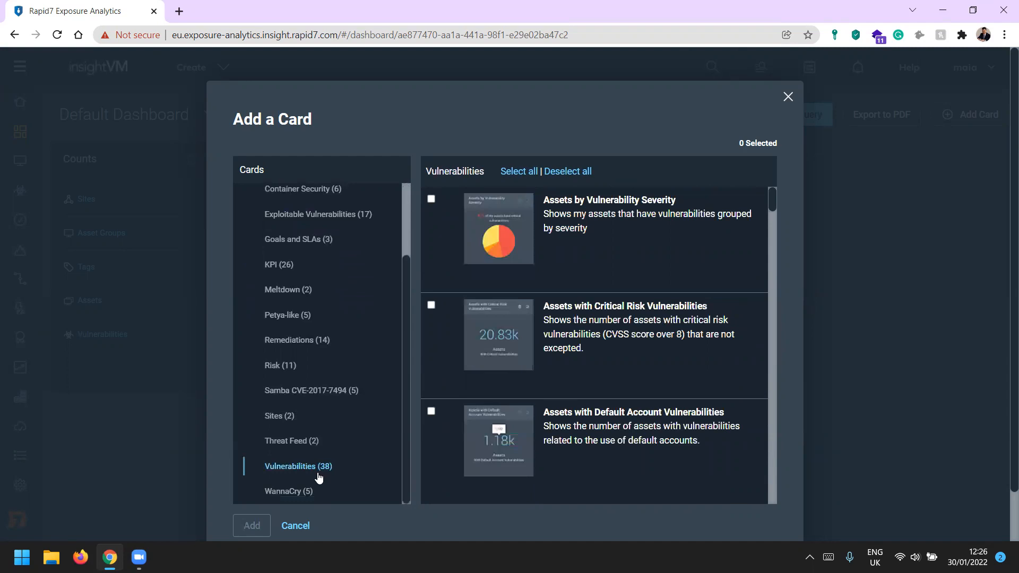
{"action": "left_click_drag", "start_coordinate": [771, 206], "coordinate": [784, 257]}
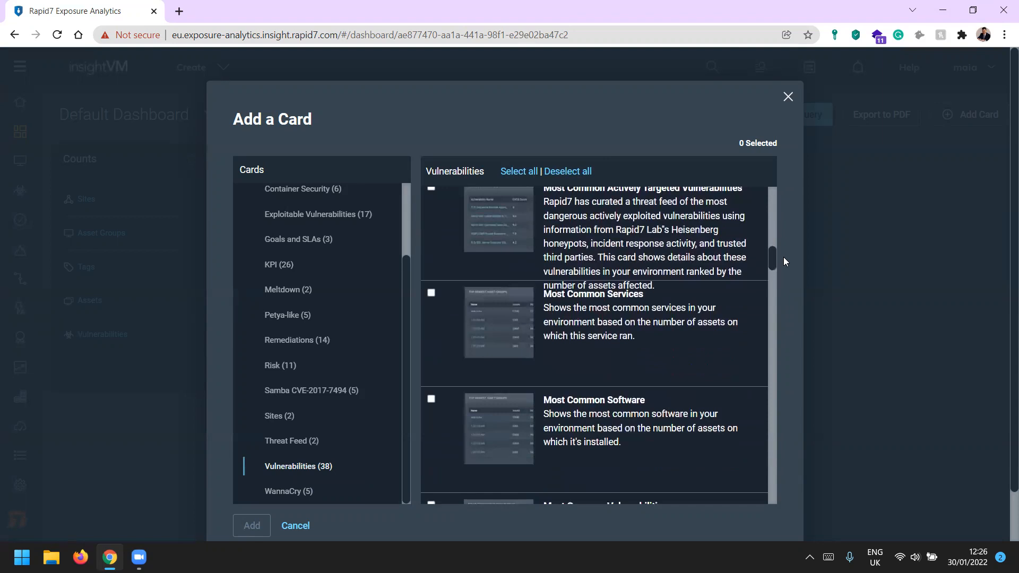
{"action": "left_click", "coordinate": [431, 293]}
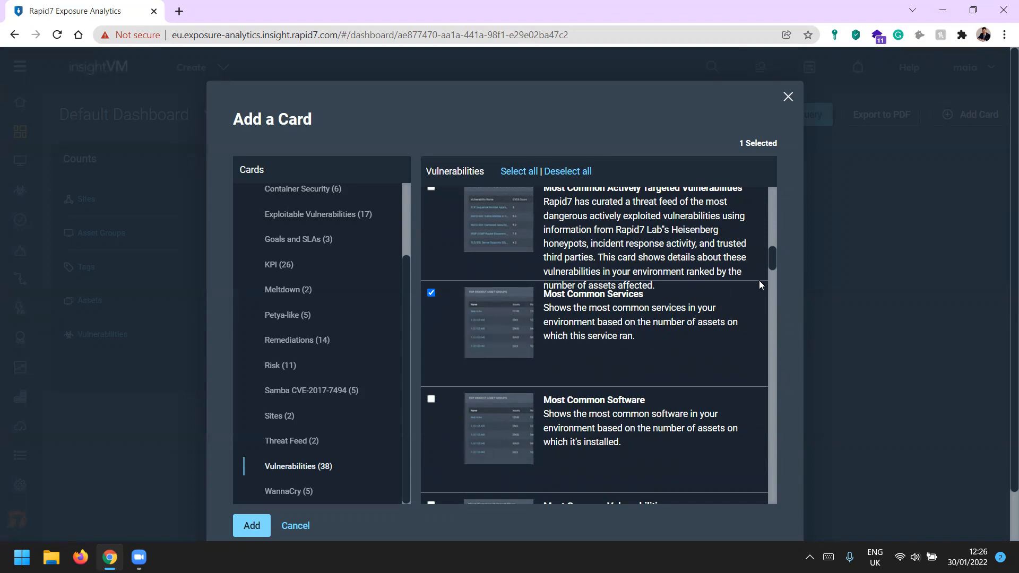
{"action": "left_click_drag", "start_coordinate": [773, 268], "coordinate": [781, 285]}
{"action": "left_click", "coordinate": [430, 304]}
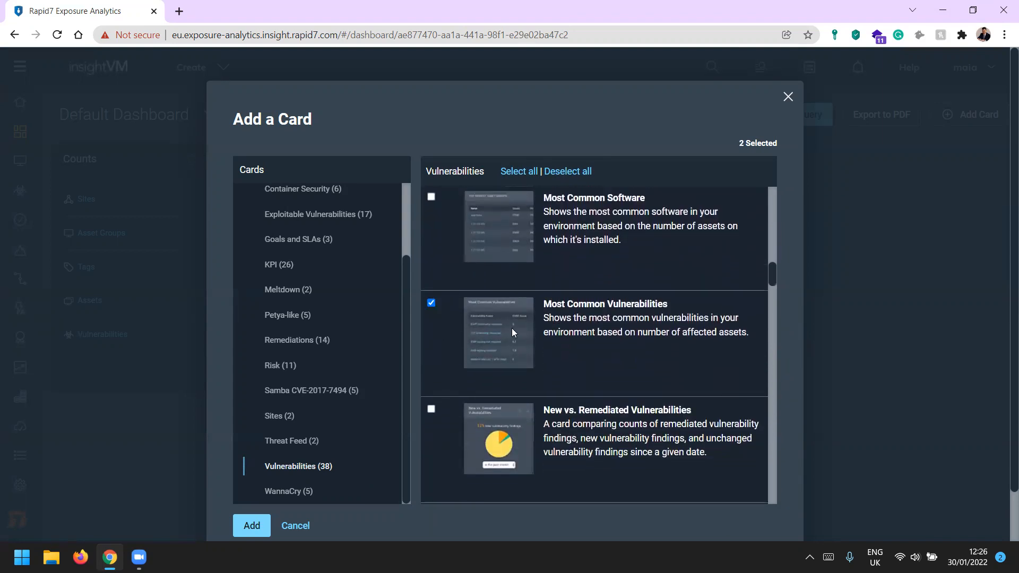
Select the Vulnerability Discovery Date and Vulnerability Publish Age cards, each by CVSS Score and by Severity, and add all selected cards.
{"action": "left_click_drag", "start_coordinate": [772, 273], "coordinate": [781, 410]}
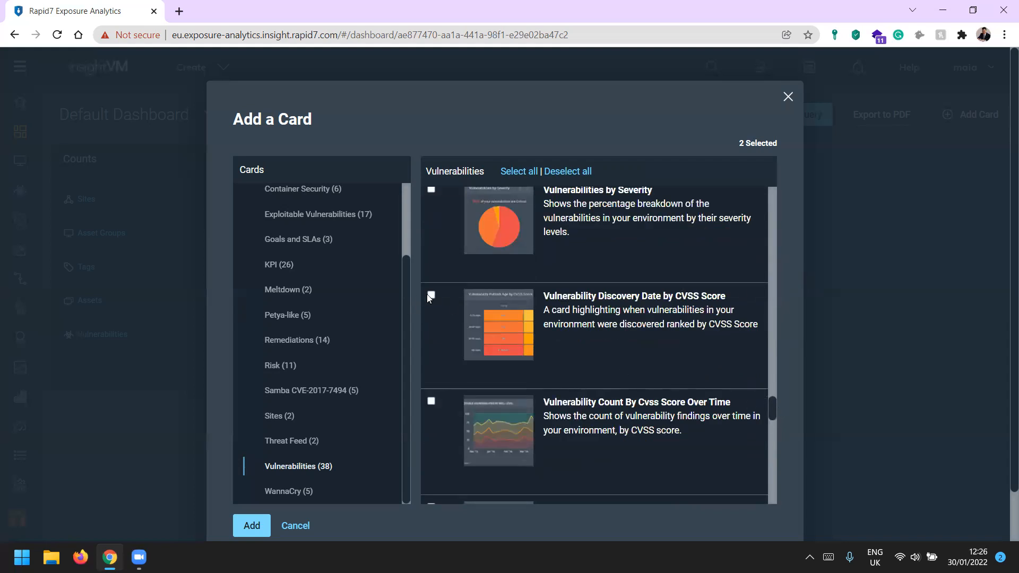
{"action": "scroll", "coordinate": [436, 313], "scroll_direction": "down", "scroll_amount": 7}
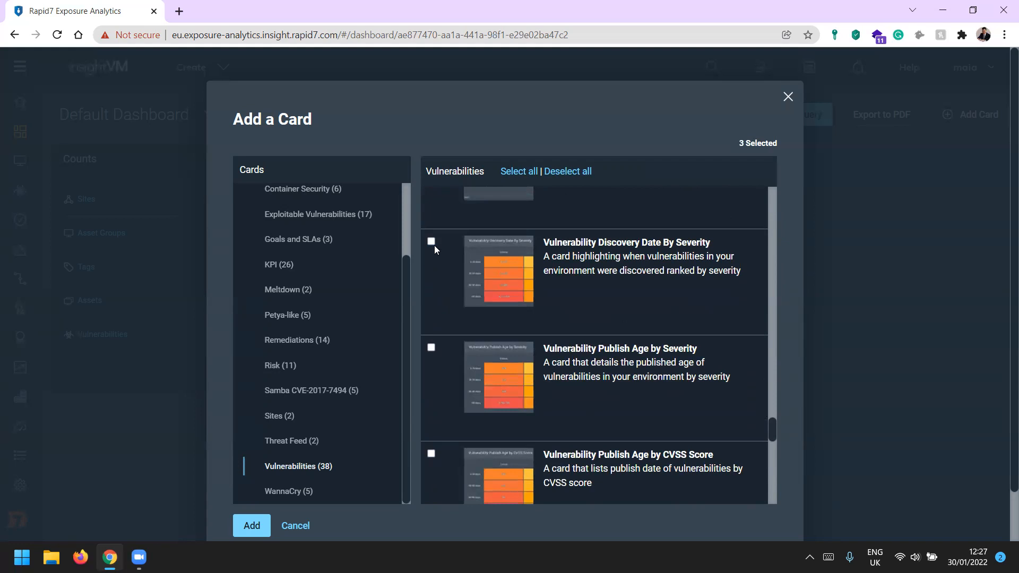
{"action": "left_click", "coordinate": [430, 349]}
{"action": "scroll", "coordinate": [429, 351], "scroll_direction": "down", "scroll_amount": 3}
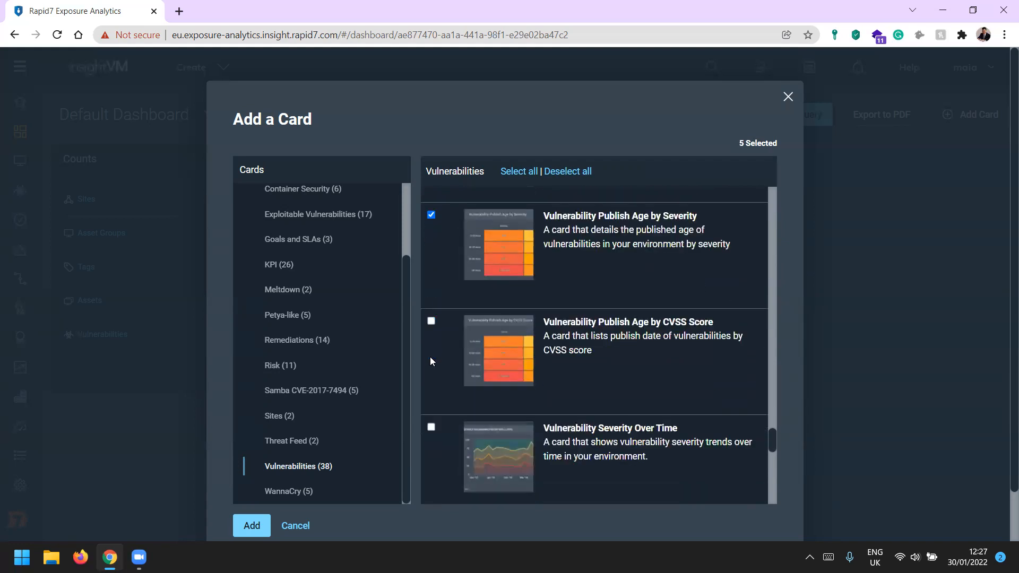
{"action": "left_click", "coordinate": [430, 323]}
{"action": "scroll", "coordinate": [438, 351], "scroll_direction": "down", "scroll_amount": 12}
{"action": "scroll", "coordinate": [440, 366], "scroll_direction": "up", "scroll_amount": 5}
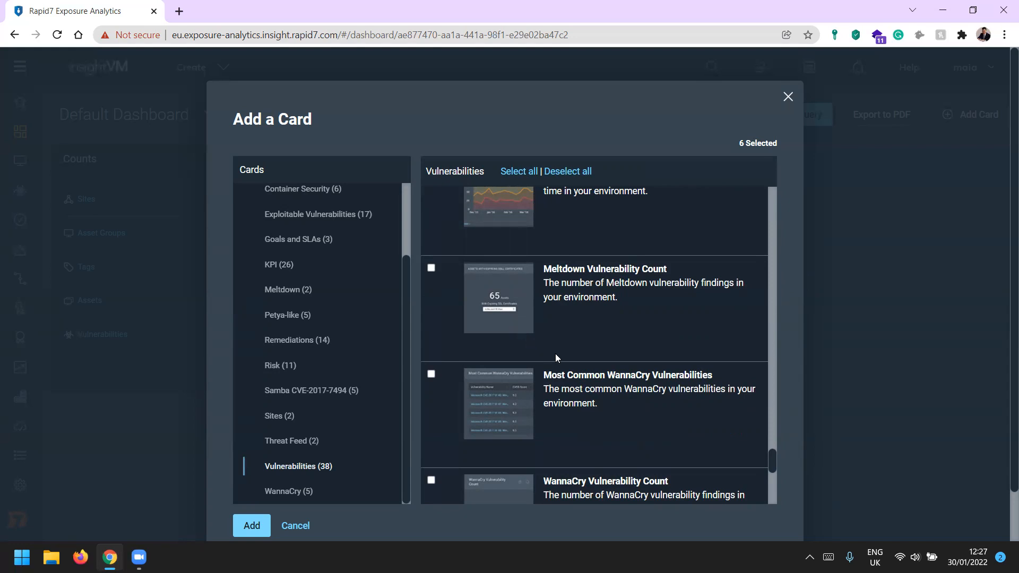
{"action": "scroll", "coordinate": [555, 354], "scroll_direction": "down", "scroll_amount": 4}
{"action": "left_click", "coordinate": [252, 526]}
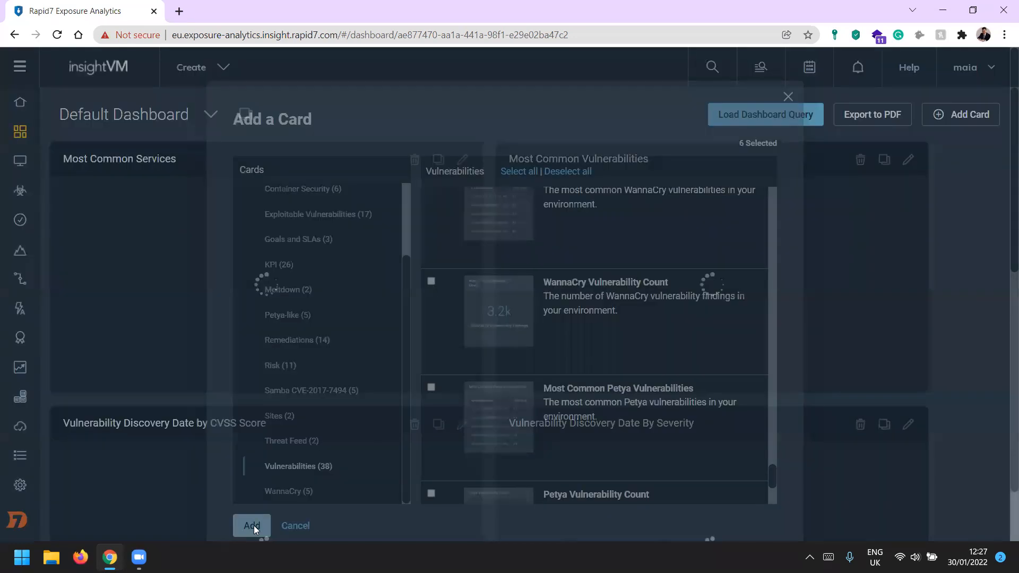
Move the Counts card up to the first position on the dashboard, ahead of Most Common Services.
{"action": "scroll", "coordinate": [250, 396], "scroll_direction": "down", "scroll_amount": 1}
{"action": "scroll", "coordinate": [249, 392], "scroll_direction": "down", "scroll_amount": 5}
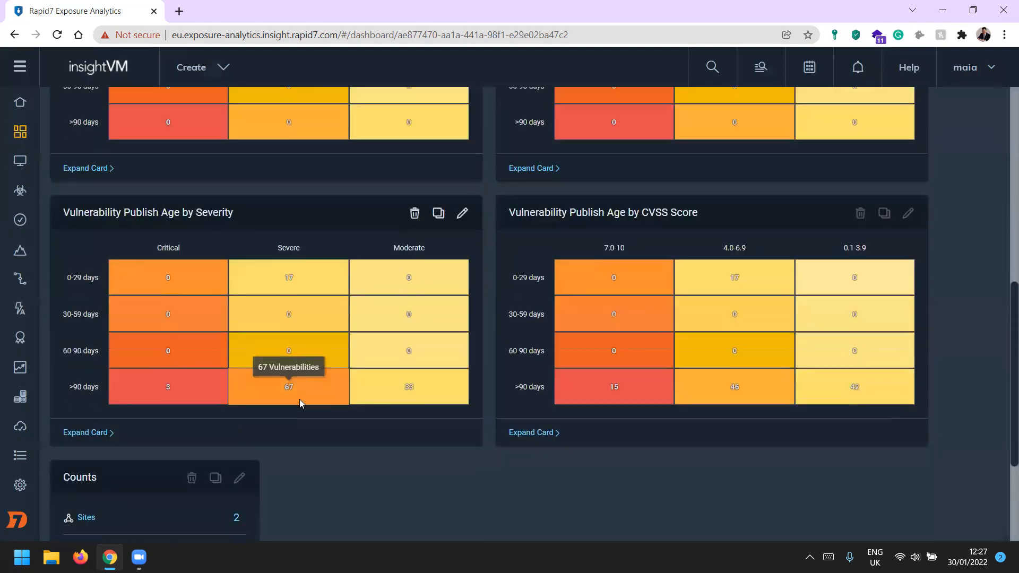
{"action": "scroll", "coordinate": [299, 399], "scroll_direction": "down", "scroll_amount": 1}
{"action": "left_click_drag", "start_coordinate": [148, 432], "coordinate": [178, 144]}
{"action": "left_click_drag", "start_coordinate": [106, 416], "coordinate": [155, 160]}
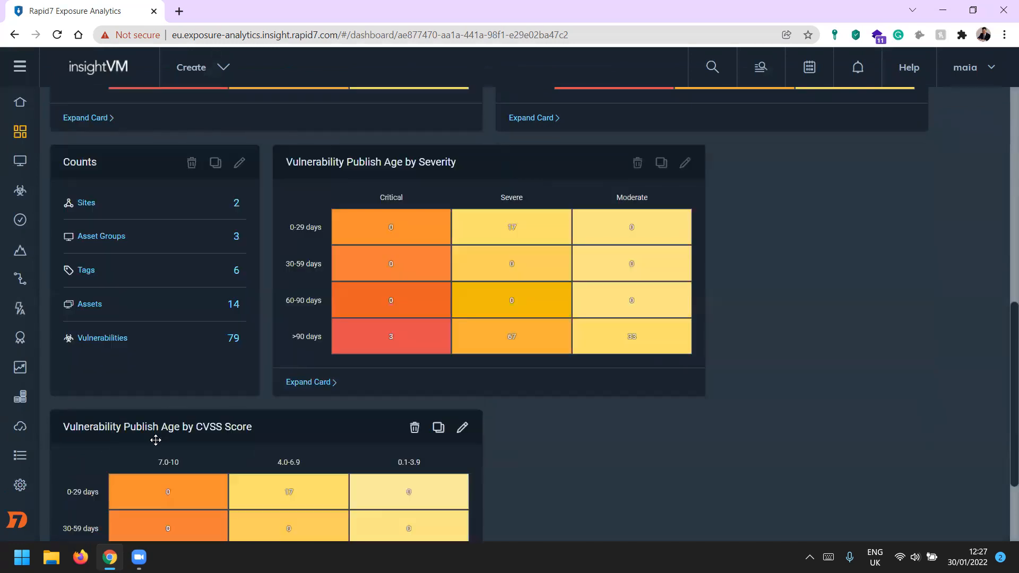
{"action": "scroll", "coordinate": [157, 433], "scroll_direction": "up", "scroll_amount": 5}
{"action": "left_click_drag", "start_coordinate": [159, 423], "coordinate": [190, 267]}
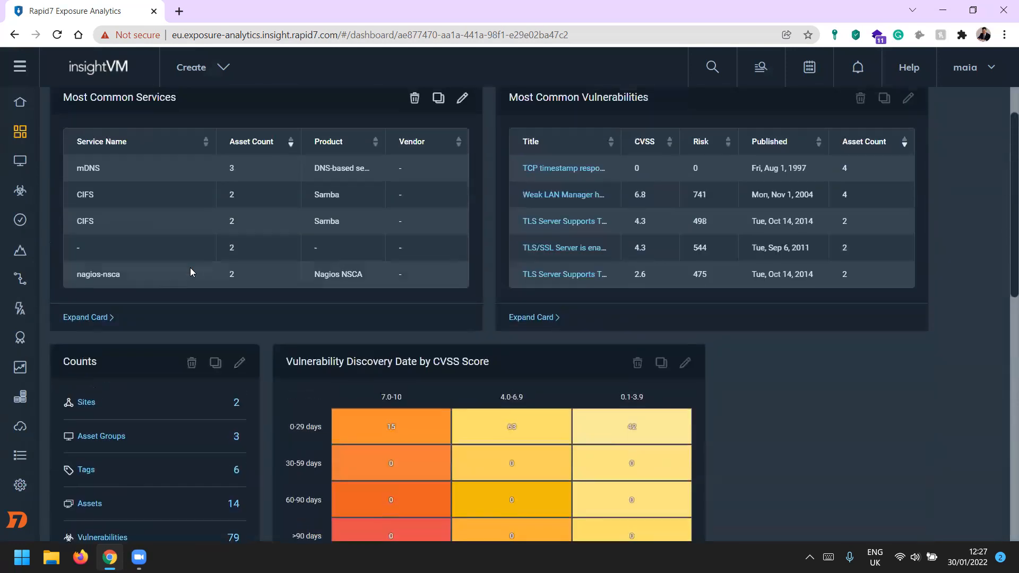
{"action": "left_click_drag", "start_coordinate": [152, 348], "coordinate": [193, 167]}
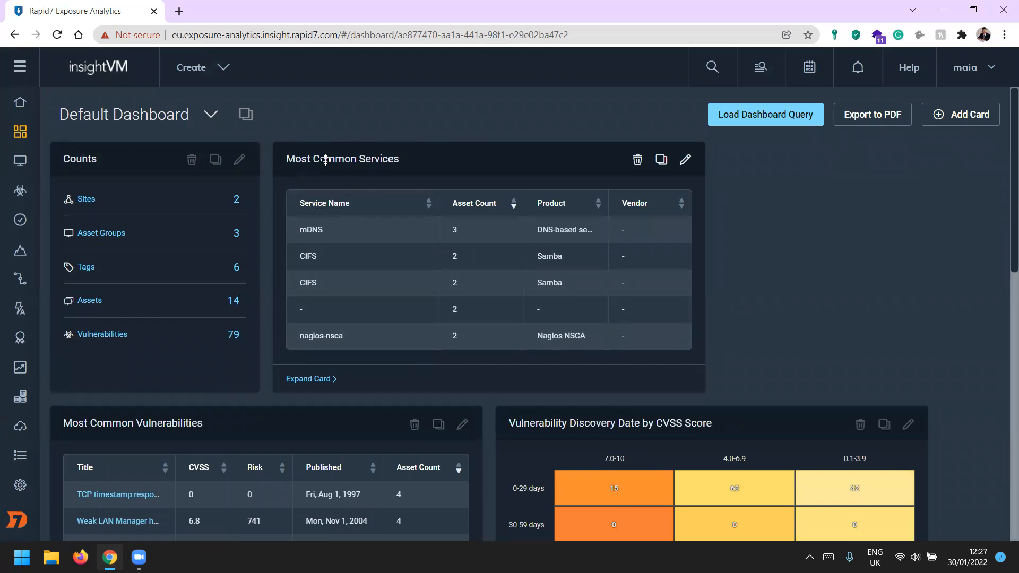
Expand the Most Common Services card, examine the services with their products and ports, and return to the dashboard.
{"action": "left_click", "coordinate": [325, 381]}
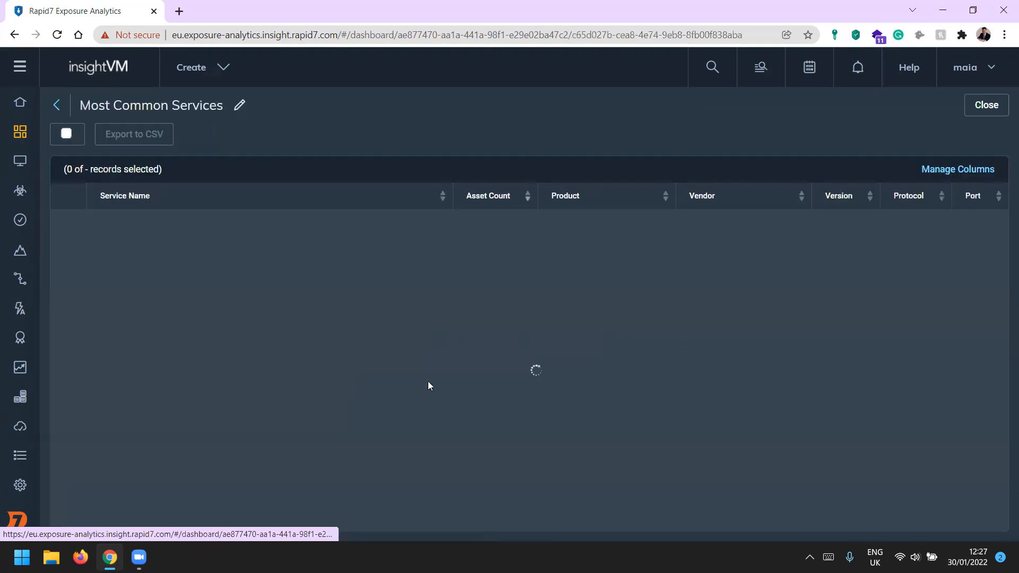
{"action": "scroll", "coordinate": [252, 278], "scroll_direction": "down", "scroll_amount": 3}
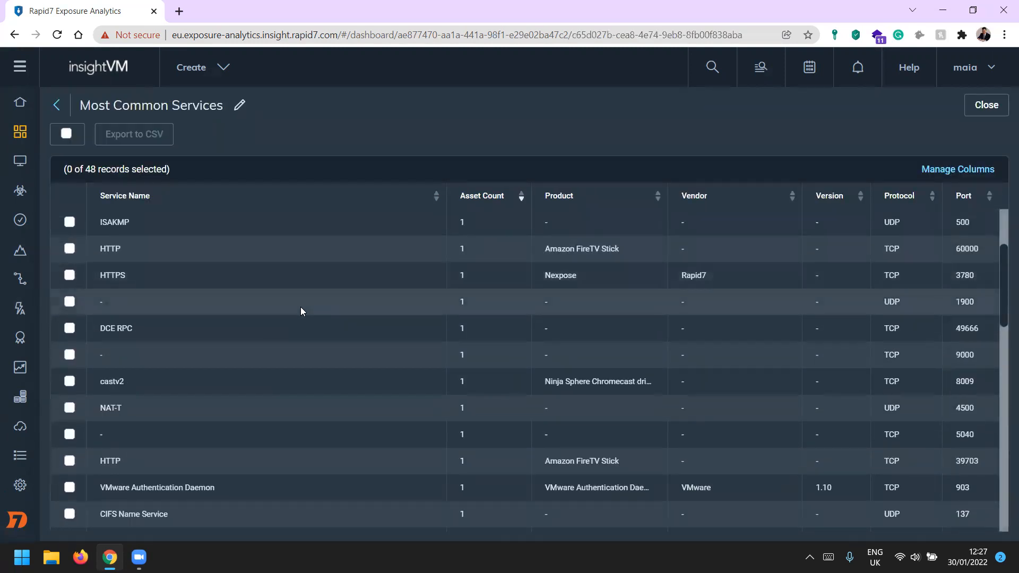
{"action": "left_click_drag", "start_coordinate": [144, 253], "coordinate": [56, 250]}
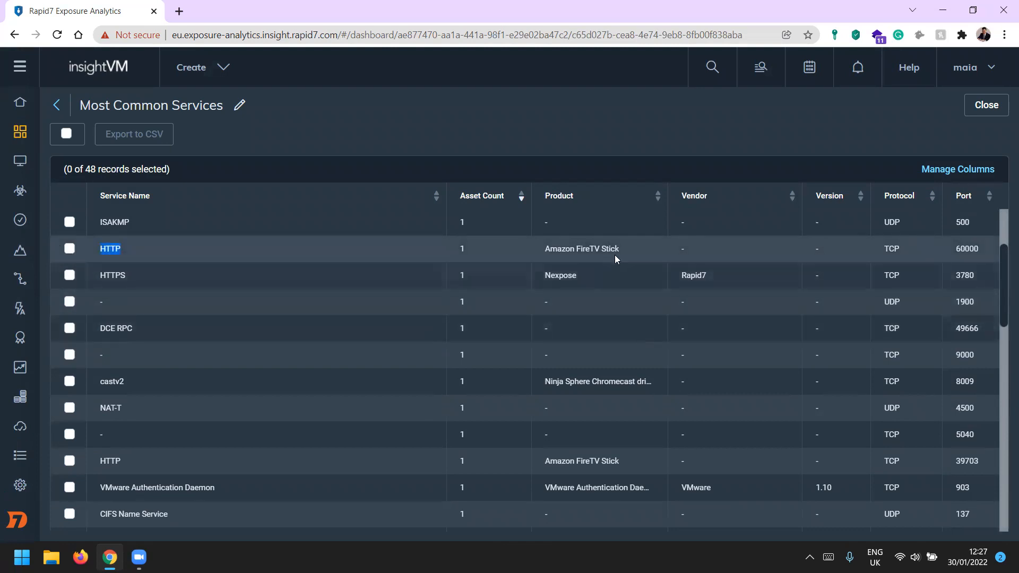
{"action": "left_click_drag", "start_coordinate": [621, 252], "coordinate": [528, 249]}
{"action": "scroll", "coordinate": [354, 329], "scroll_direction": "down", "scroll_amount": 3}
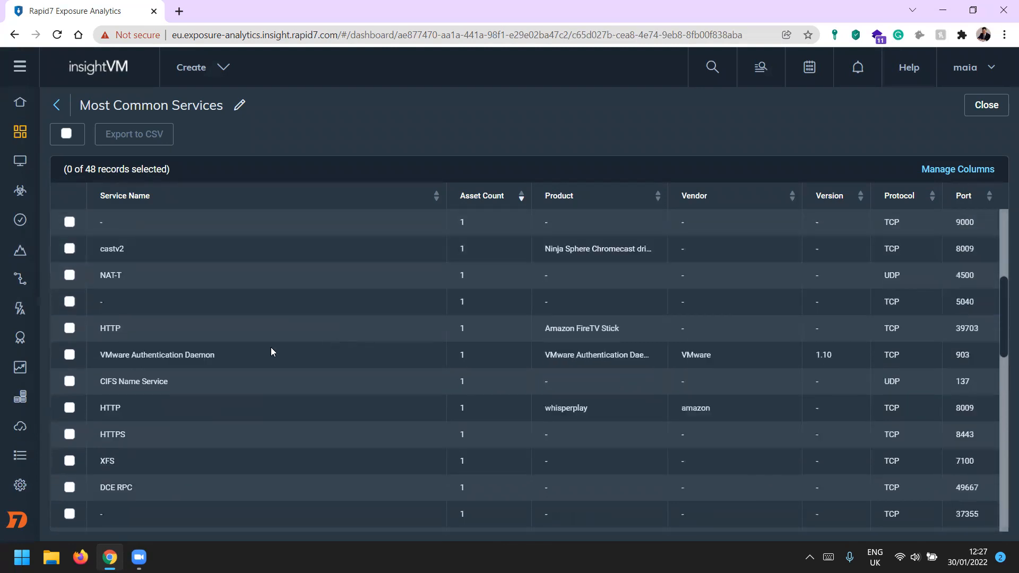
{"action": "scroll", "coordinate": [136, 346], "scroll_direction": "down", "scroll_amount": 4}
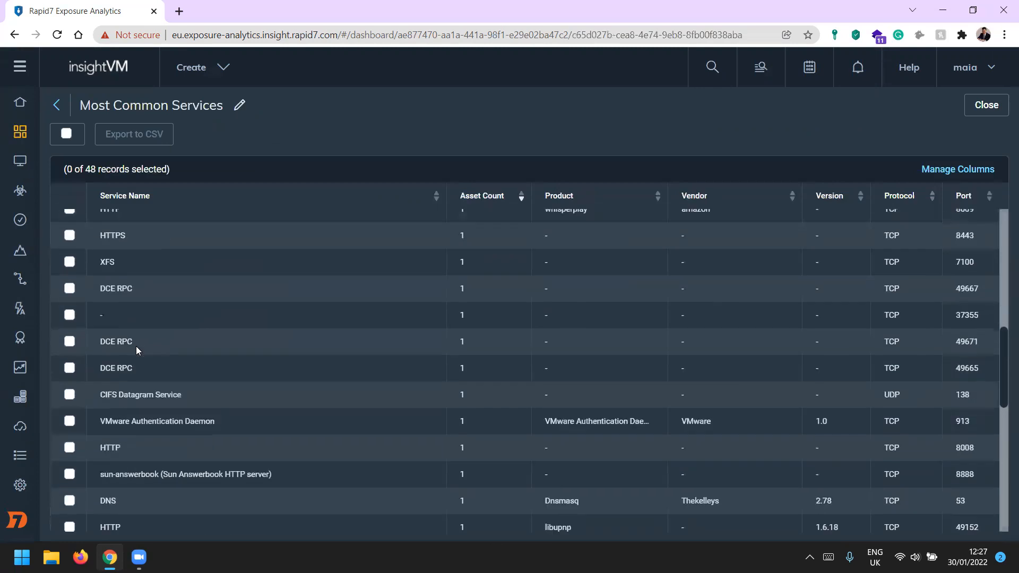
{"action": "scroll", "coordinate": [135, 332], "scroll_direction": "up", "scroll_amount": 1}
{"action": "scroll", "coordinate": [142, 389], "scroll_direction": "down", "scroll_amount": 3}
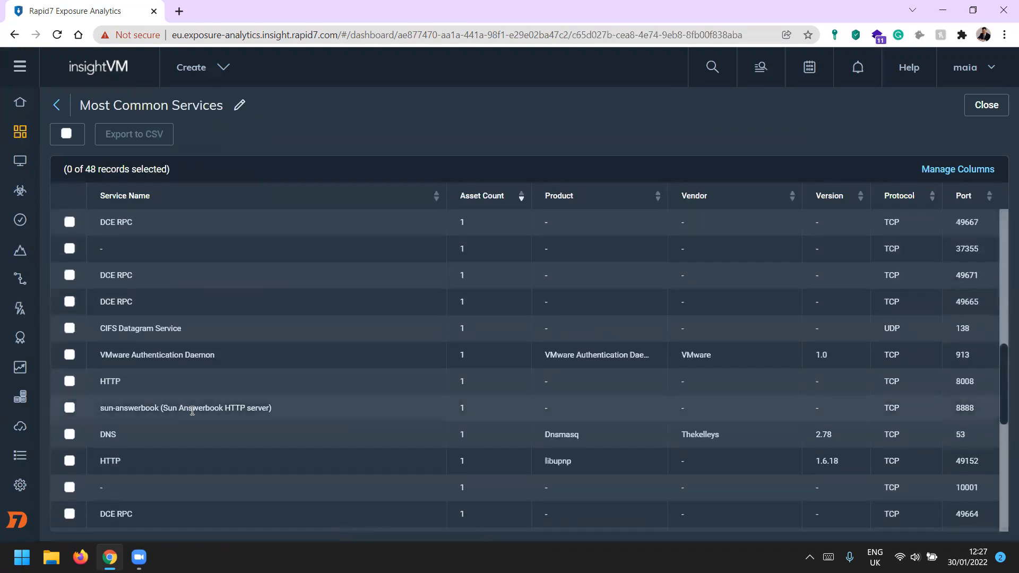
{"action": "scroll", "coordinate": [176, 406], "scroll_direction": "down", "scroll_amount": 3}
{"action": "scroll", "coordinate": [172, 408], "scroll_direction": "down", "scroll_amount": 3}
{"action": "scroll", "coordinate": [172, 409], "scroll_direction": "down", "scroll_amount": 3}
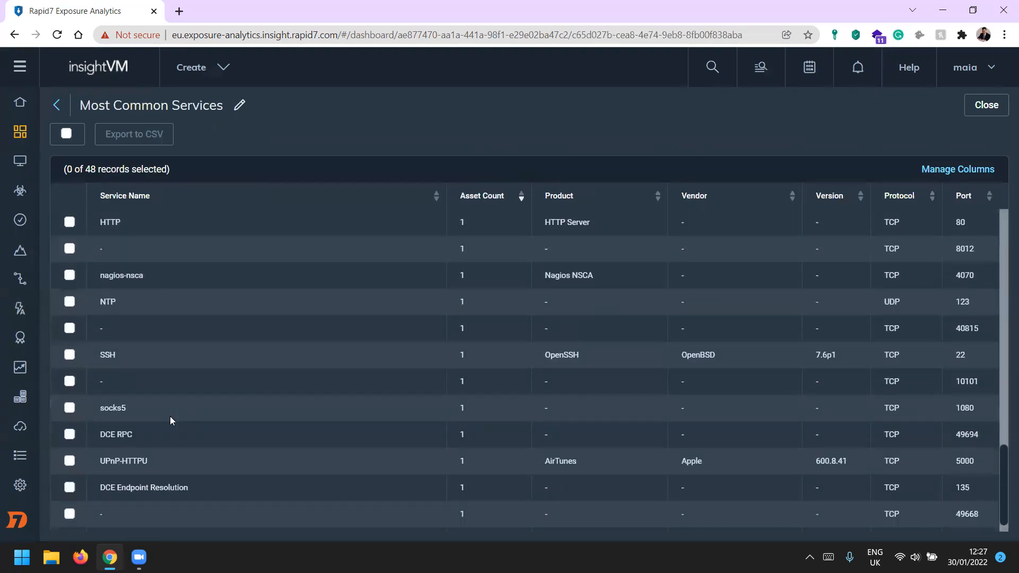
{"action": "scroll", "coordinate": [246, 407], "scroll_direction": "up", "scroll_amount": 20}
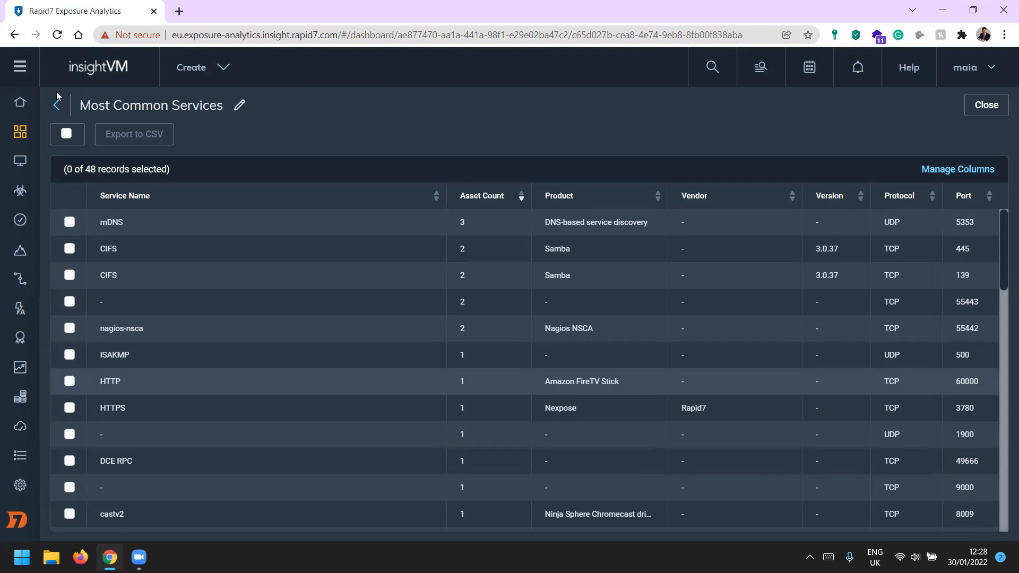
{"action": "left_click", "coordinate": [56, 104]}
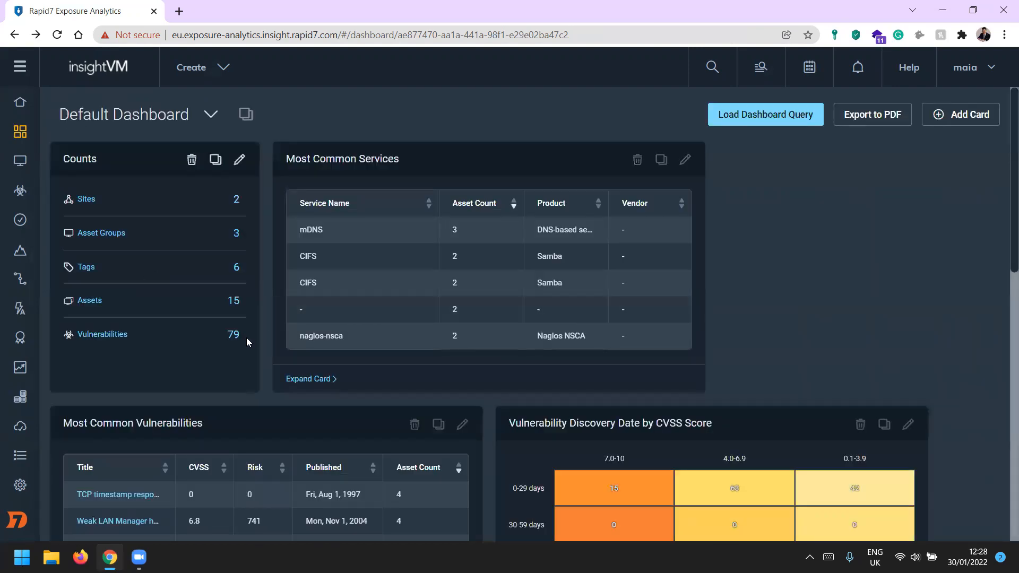
Expand the Most Common Vulnerabilities card, examine the listed vulnerabilities with their CVSS, risk and asset counts, and return to the dashboard.
{"action": "scroll", "coordinate": [246, 337], "scroll_direction": "down", "scroll_amount": 2}
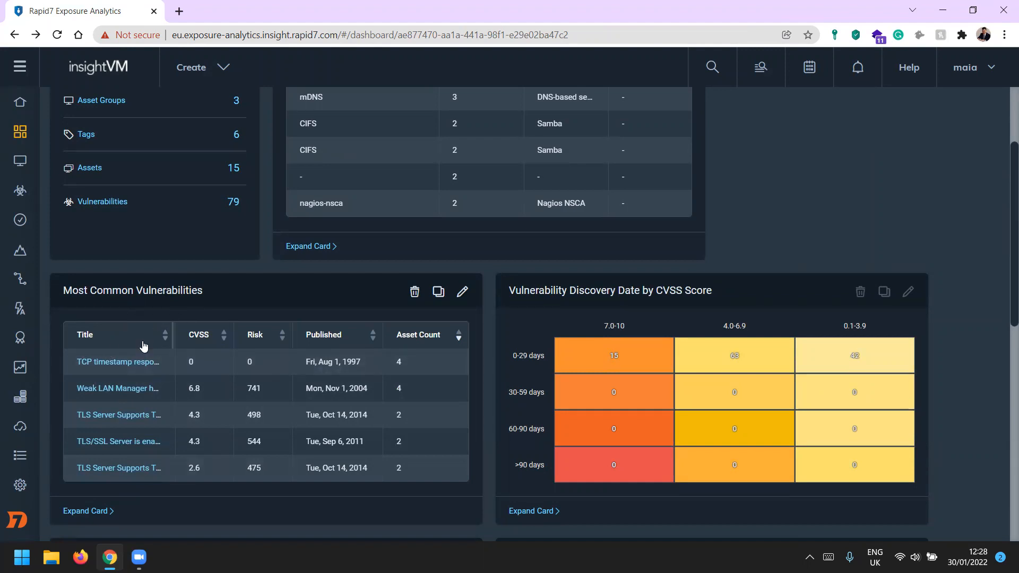
{"action": "left_click", "coordinate": [90, 516]}
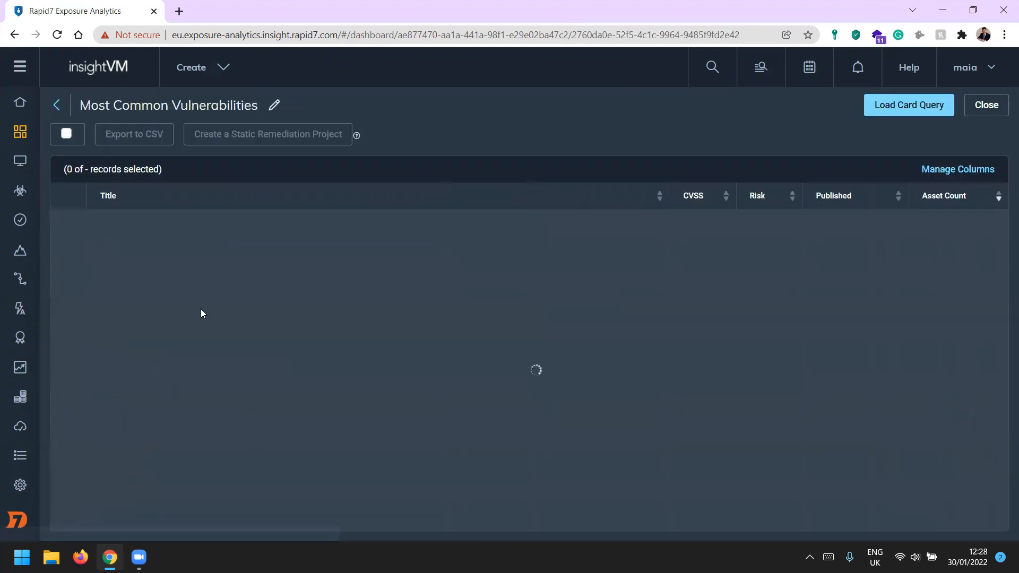
{"action": "scroll", "coordinate": [181, 297], "scroll_direction": "down", "scroll_amount": 15}
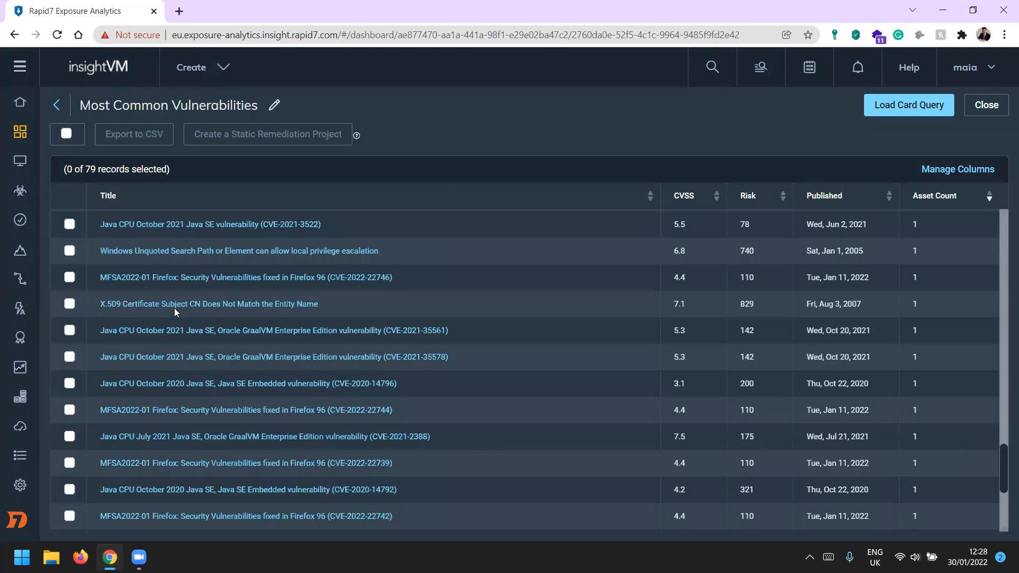
{"action": "right_click", "coordinate": [174, 307]}
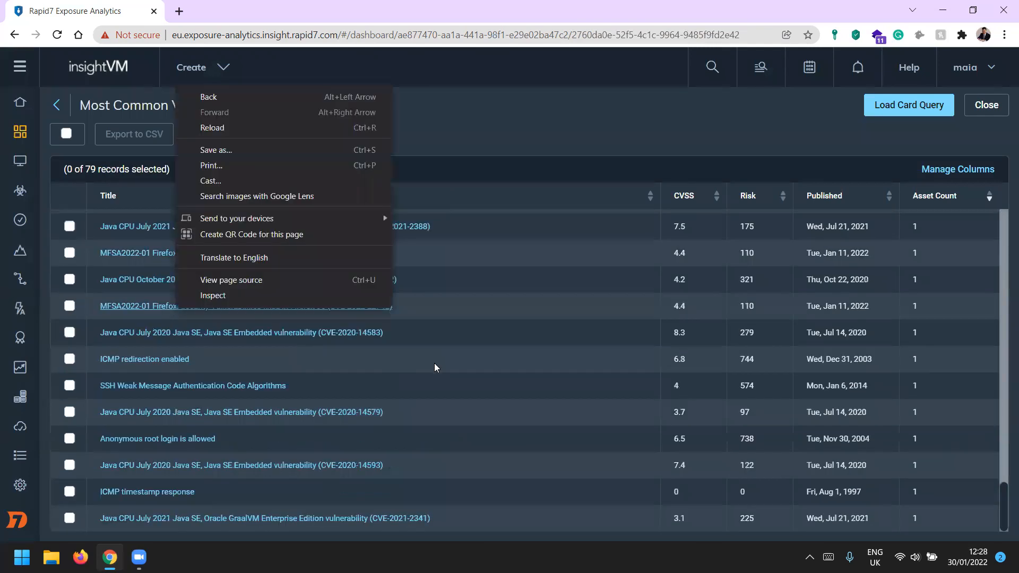
{"action": "left_click", "coordinate": [433, 363]}
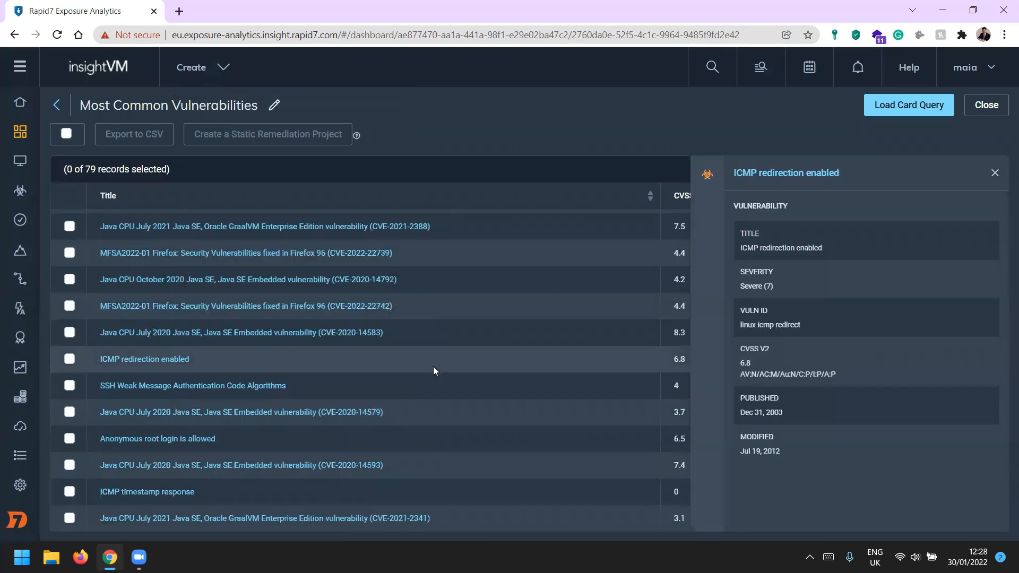
{"action": "left_click", "coordinate": [995, 173]}
{"action": "scroll", "coordinate": [552, 334], "scroll_direction": "down", "scroll_amount": 5}
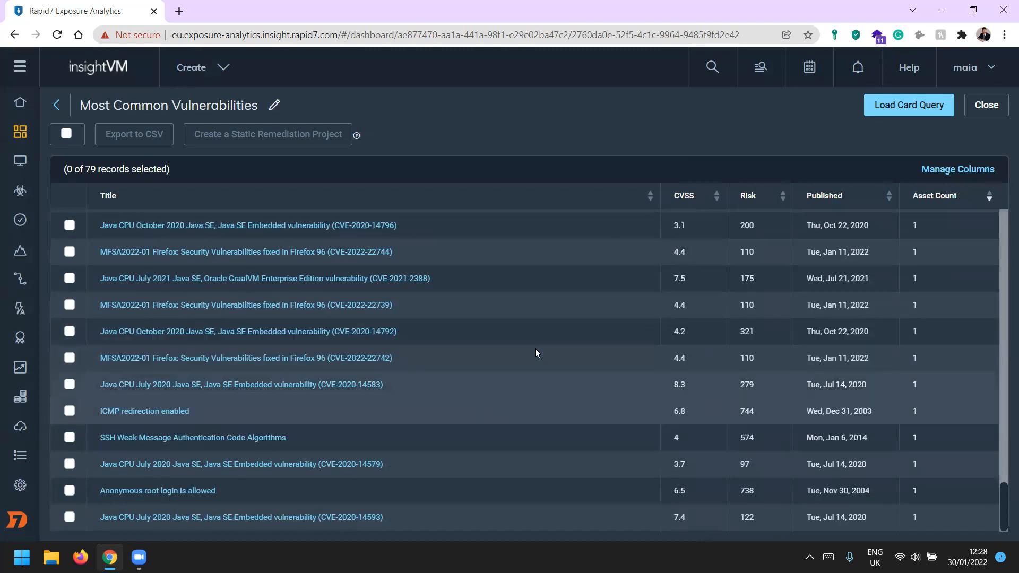
{"action": "scroll", "coordinate": [526, 366], "scroll_direction": "up", "scroll_amount": 5}
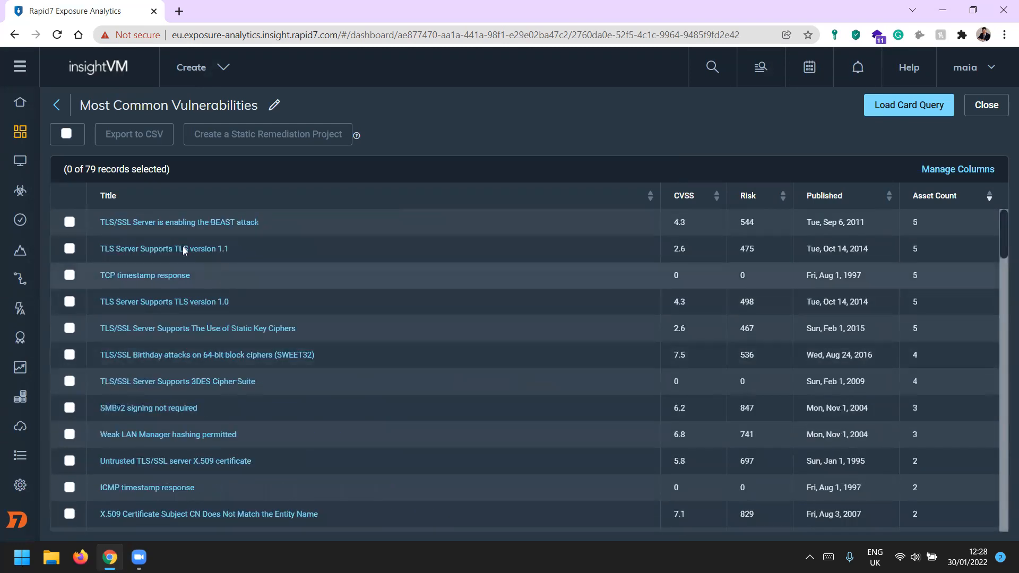
{"action": "left_click", "coordinate": [58, 104]}
Open the Vulnerability Discovery Date by CVSS Score card filtered to vulnerabilities scored 7.0-10 and discovered within 0-29 days.
{"action": "scroll", "coordinate": [366, 289], "scroll_direction": "down", "scroll_amount": 3}
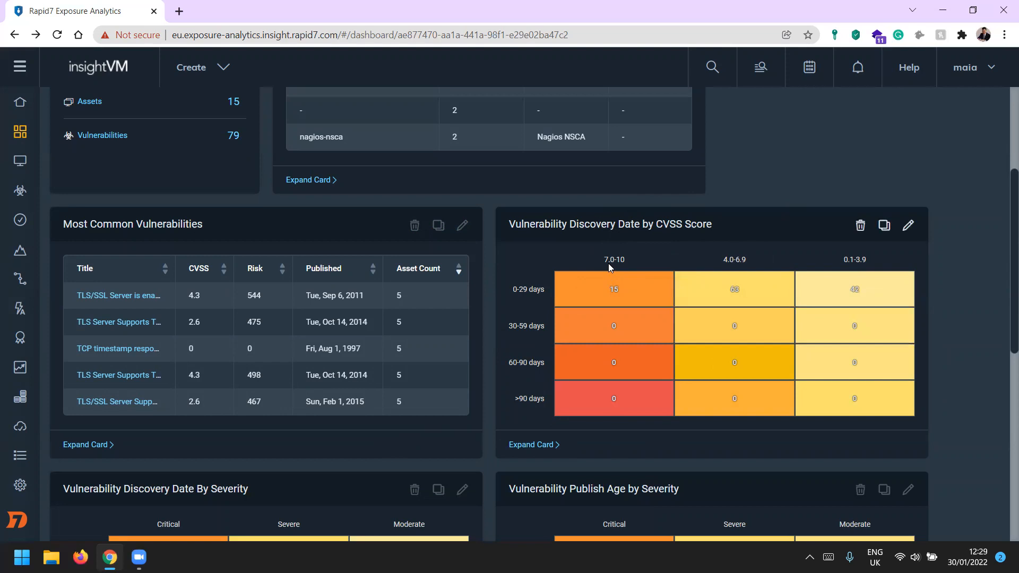
{"action": "mouse_move", "coordinate": [623, 286]}
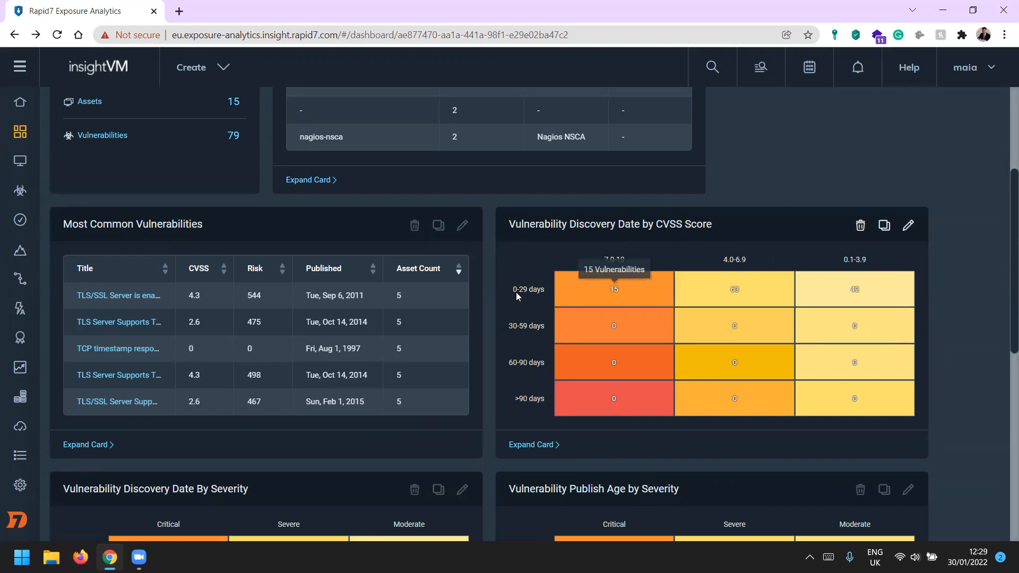
{"action": "mouse_move", "coordinate": [583, 296]}
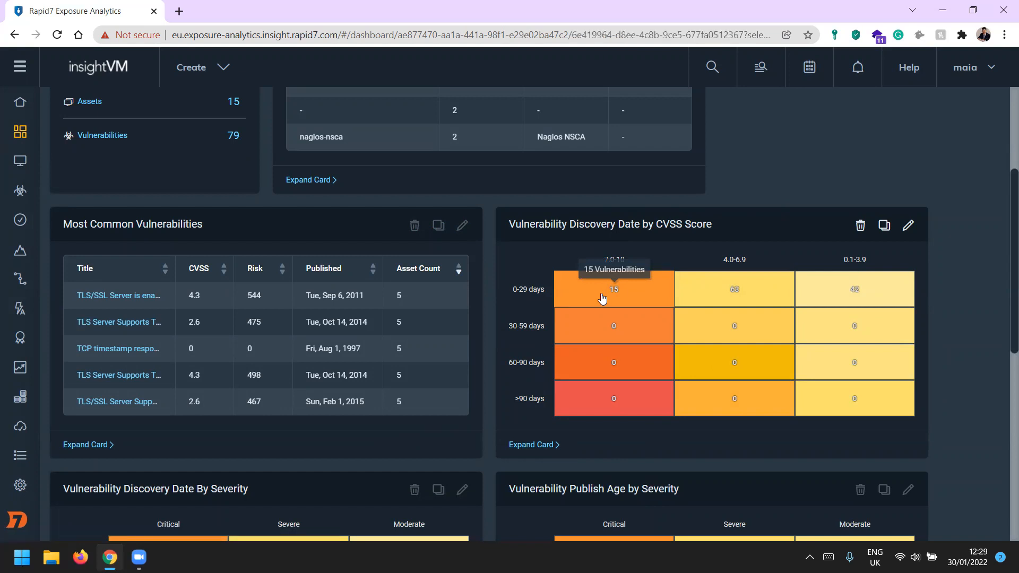
{"action": "left_click", "coordinate": [602, 296]}
{"action": "scroll", "coordinate": [388, 329], "scroll_direction": "up", "scroll_amount": 3}
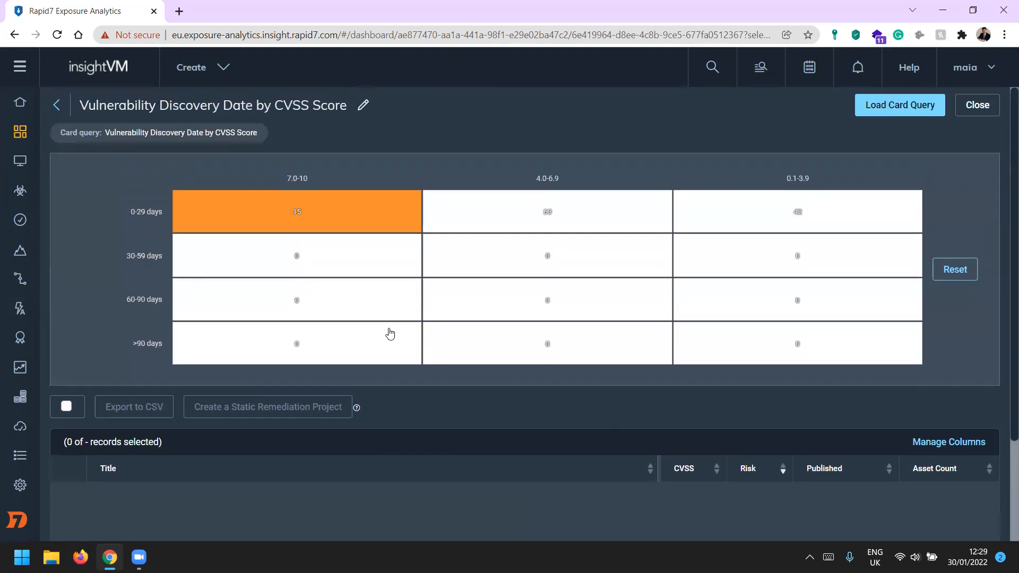
{"action": "scroll", "coordinate": [629, 316], "scroll_direction": "down", "scroll_amount": 3}
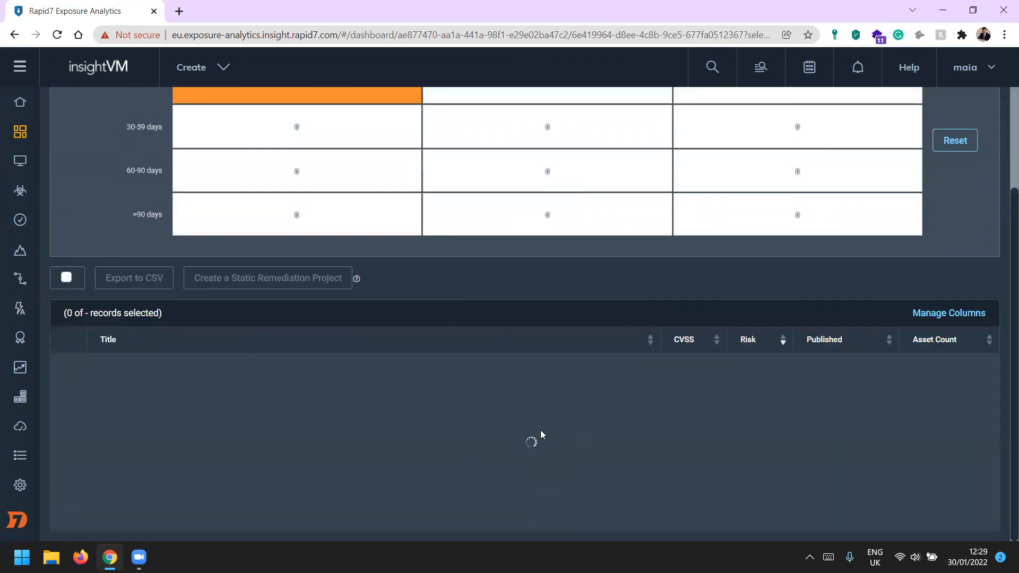
{"action": "scroll", "coordinate": [540, 430], "scroll_direction": "up", "scroll_amount": 3}
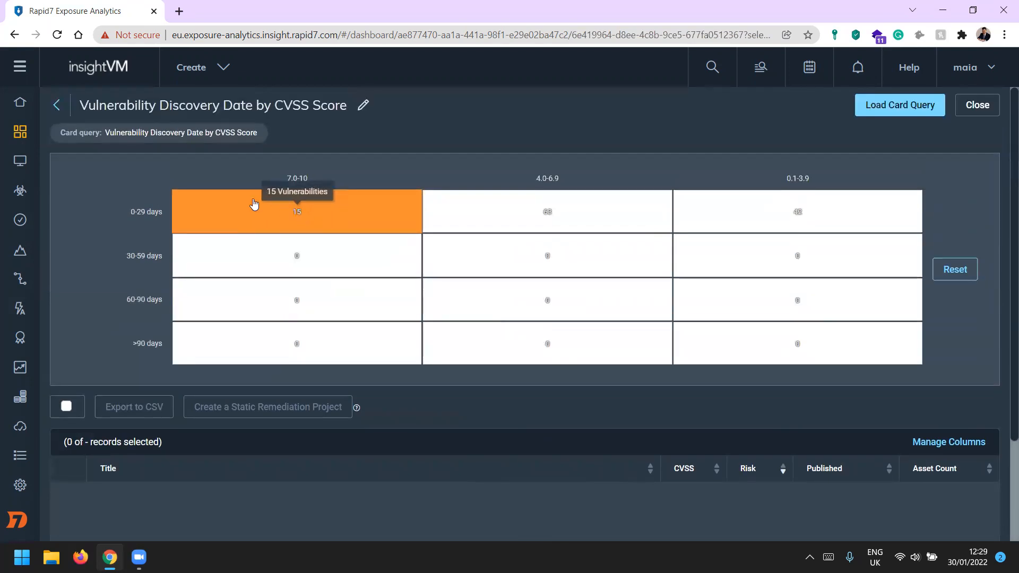
{"action": "scroll", "coordinate": [128, 287], "scroll_direction": "down", "scroll_amount": 3}
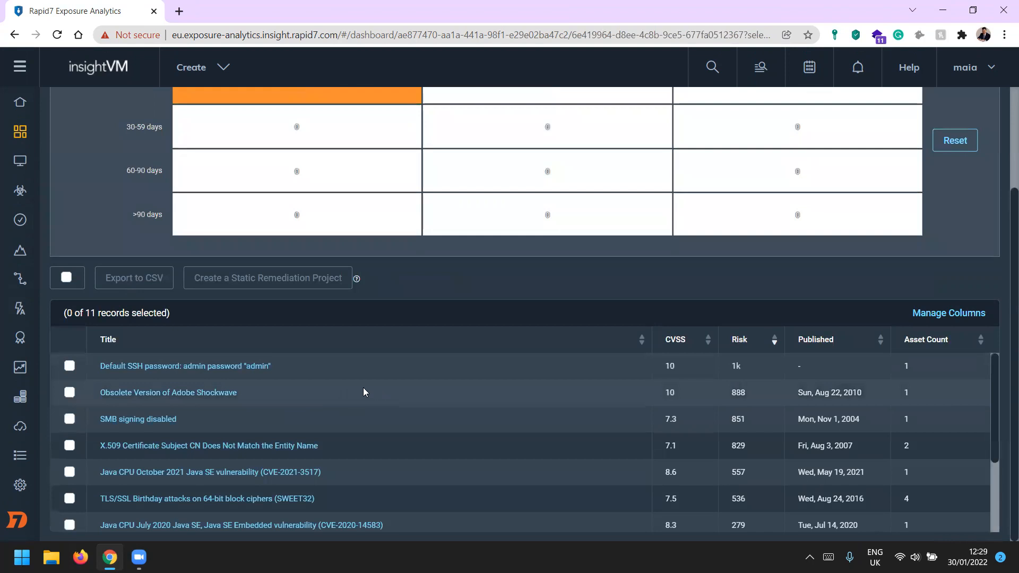
Examine the filtered vulnerability titles, CVSS scores and risk values, comparing the list with the 0-29 days, 7.0-10 matrix cell.
{"action": "scroll", "coordinate": [363, 392], "scroll_direction": "down", "scroll_amount": 2}
{"action": "scroll", "coordinate": [363, 393], "scroll_direction": "up", "scroll_amount": 3}
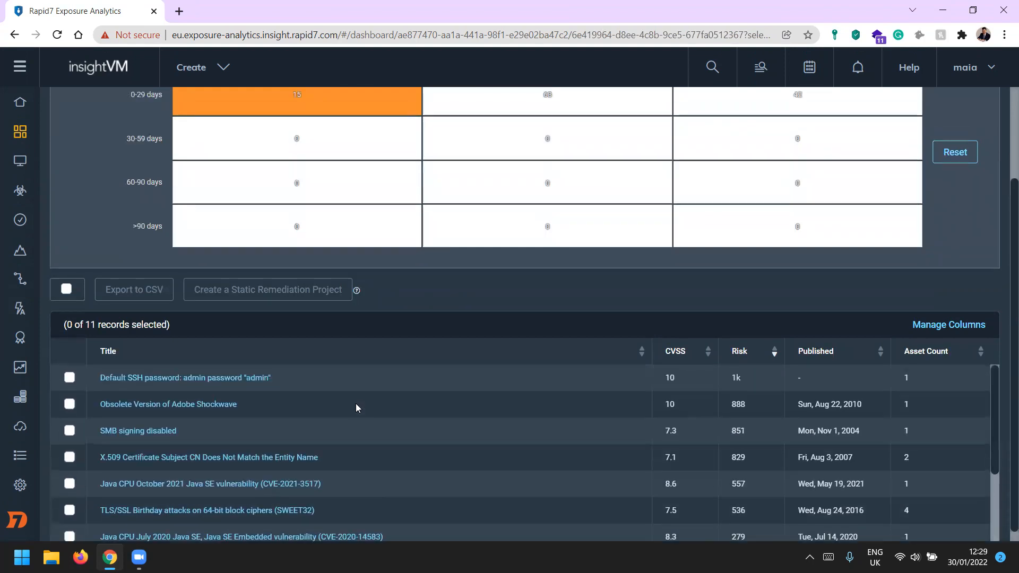
{"action": "scroll", "coordinate": [355, 407], "scroll_direction": "up", "scroll_amount": 3}
{"action": "mouse_move", "coordinate": [321, 221]}
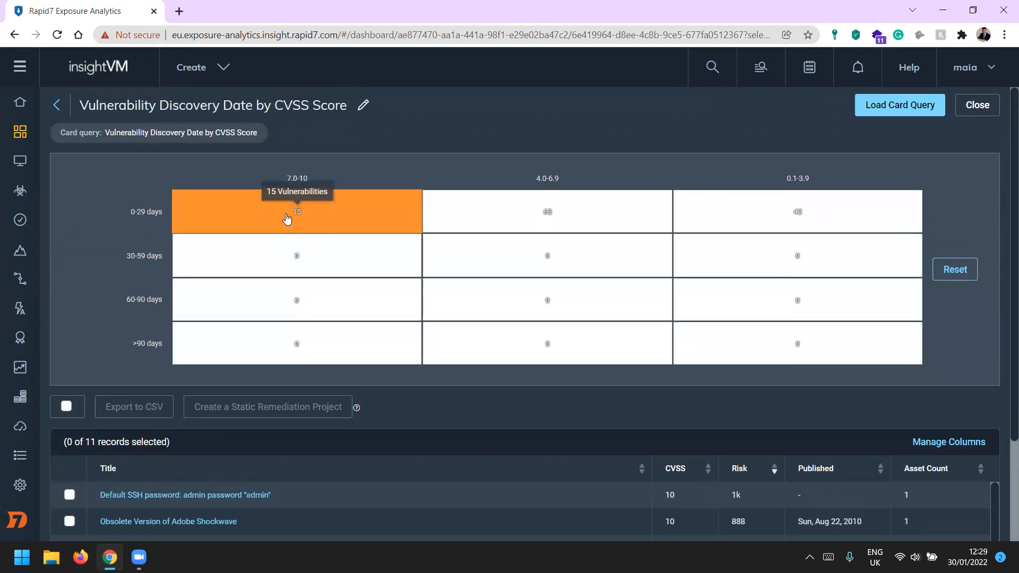
{"action": "scroll", "coordinate": [220, 262], "scroll_direction": "down", "scroll_amount": 3}
{"action": "scroll", "coordinate": [306, 413], "scroll_direction": "down", "scroll_amount": 2}
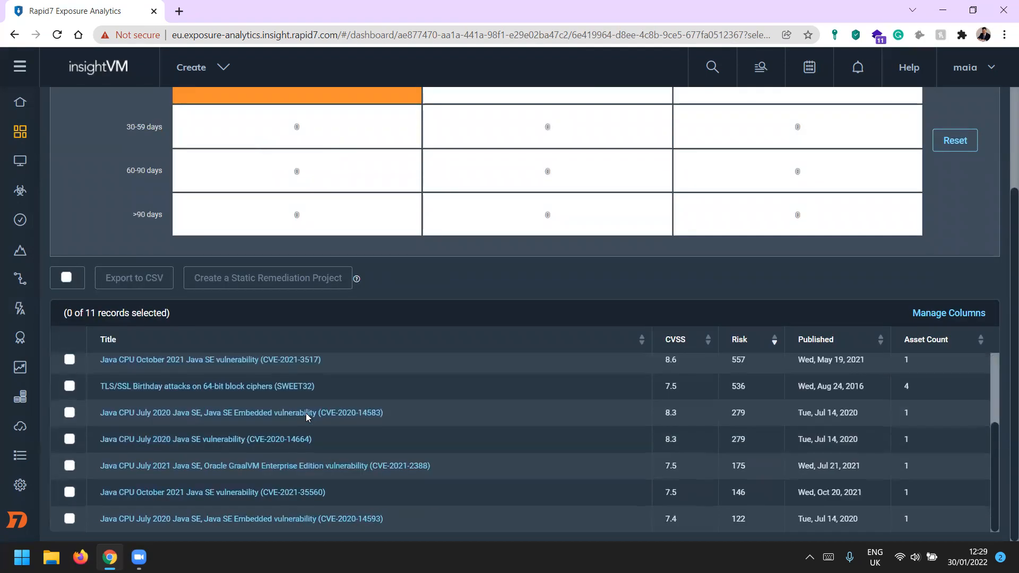
{"action": "scroll", "coordinate": [306, 415], "scroll_direction": "up", "scroll_amount": 2}
{"action": "scroll", "coordinate": [305, 417], "scroll_direction": "up", "scroll_amount": 3}
{"action": "scroll", "coordinate": [306, 421], "scroll_direction": "down", "scroll_amount": 3}
{"action": "scroll", "coordinate": [417, 407], "scroll_direction": "down", "scroll_amount": 2}
{"action": "scroll", "coordinate": [419, 420], "scroll_direction": "up", "scroll_amount": 2}
{"action": "scroll", "coordinate": [420, 431], "scroll_direction": "up", "scroll_amount": 3}
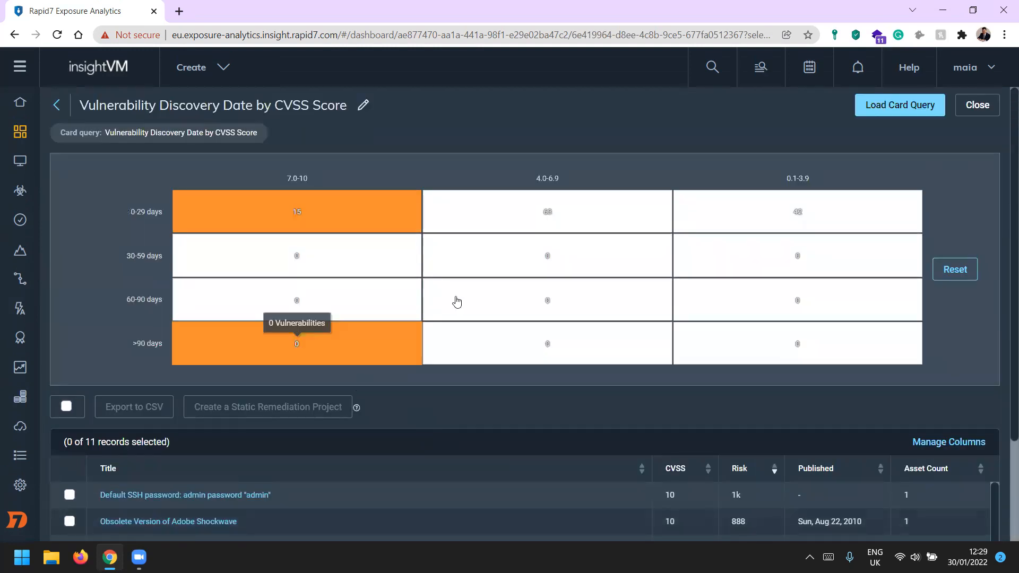
Filter the card to the 0-29 days, CVSS 4.0-6.9 cell and examine the vulnerabilities listed for it.
{"action": "left_click", "coordinate": [552, 227]}
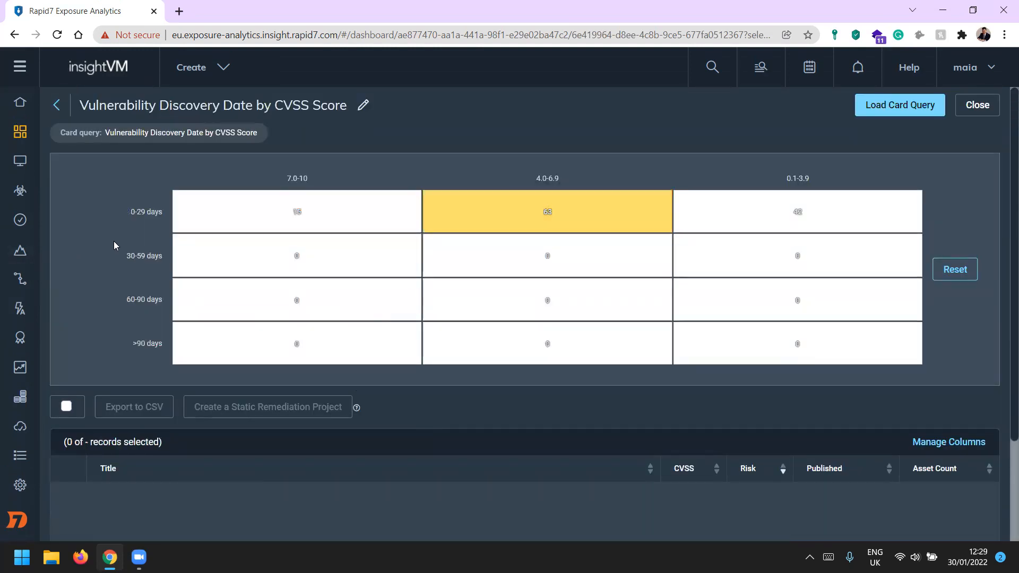
{"action": "scroll", "coordinate": [258, 467], "scroll_direction": "down", "scroll_amount": 3}
{"action": "scroll", "coordinate": [297, 476], "scroll_direction": "up", "scroll_amount": 3}
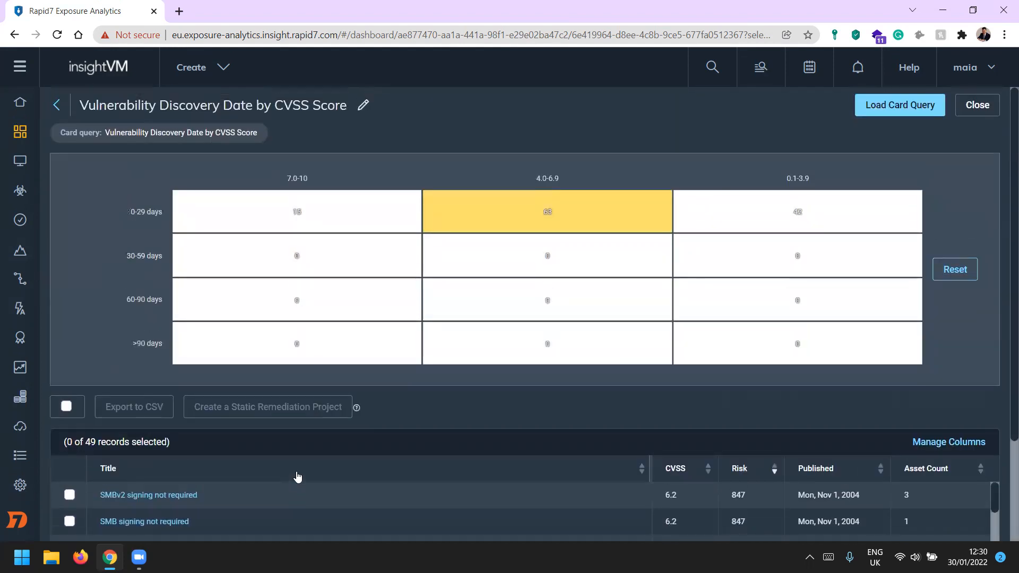
{"action": "scroll", "coordinate": [297, 476], "scroll_direction": "down", "scroll_amount": 3}
{"action": "scroll", "coordinate": [342, 428], "scroll_direction": "down", "scroll_amount": 10}
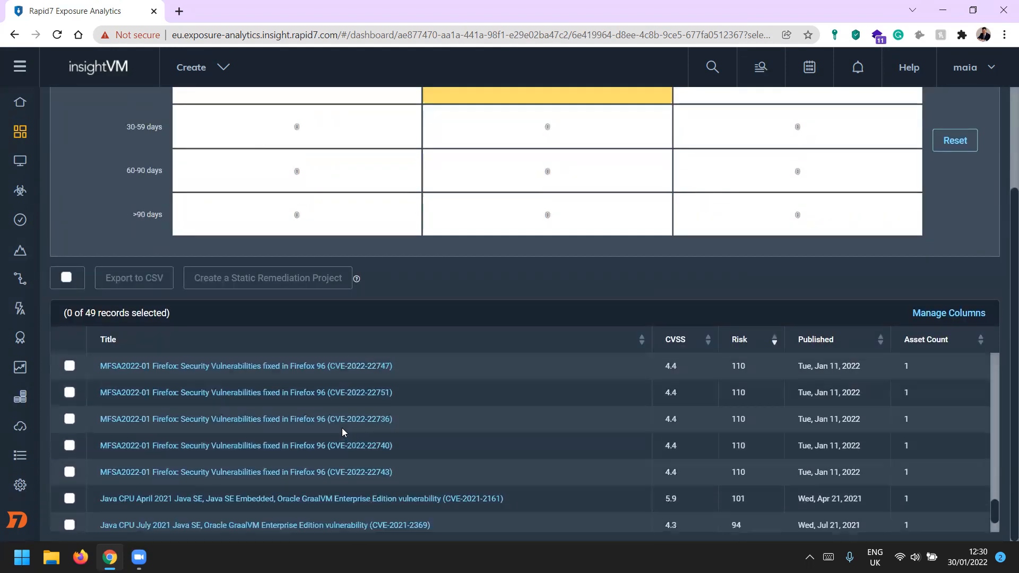
{"action": "scroll", "coordinate": [365, 393], "scroll_direction": "up", "scroll_amount": 10}
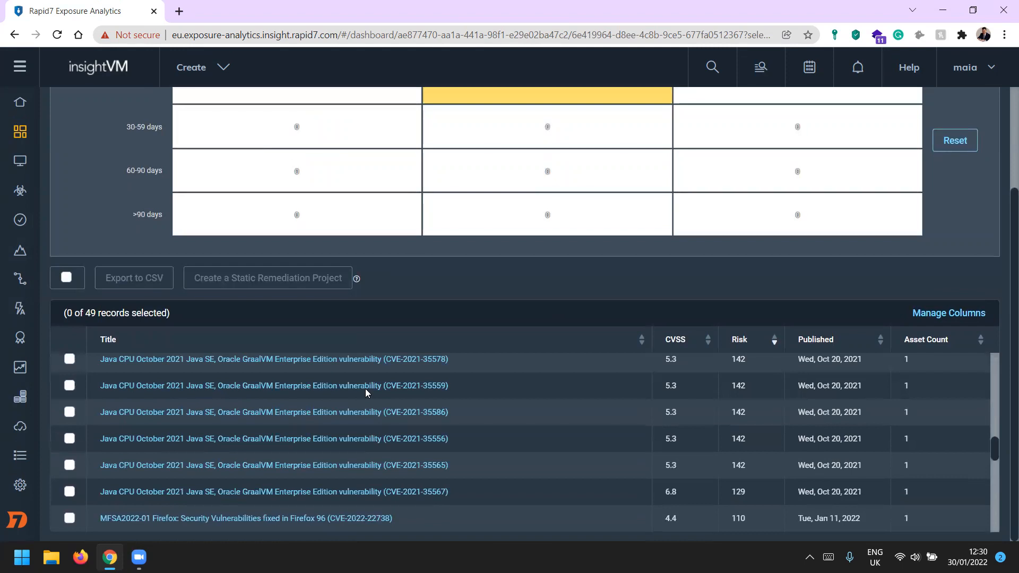
{"action": "scroll", "coordinate": [364, 402], "scroll_direction": "up", "scroll_amount": 3}
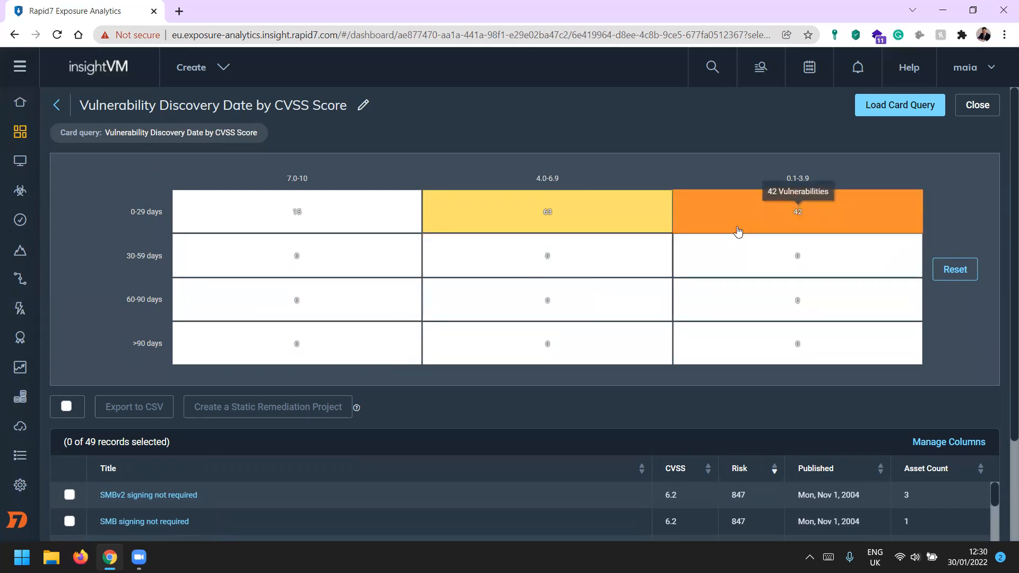
Switch the filter back to the 0-29 days, CVSS 7.0-10 cell and return to the dashboard.
{"action": "left_click", "coordinate": [178, 222]}
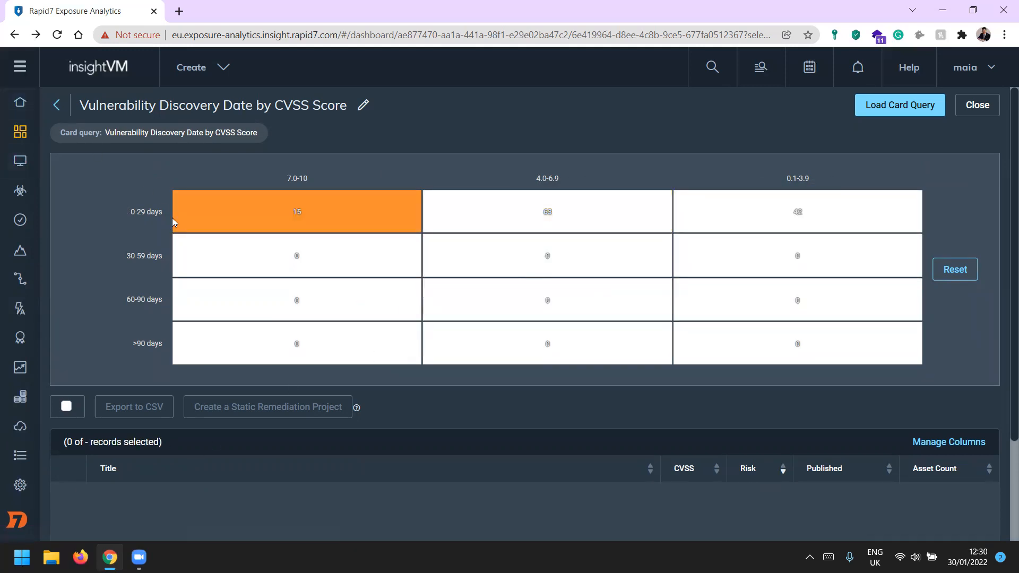
{"action": "left_click", "coordinate": [56, 105]}
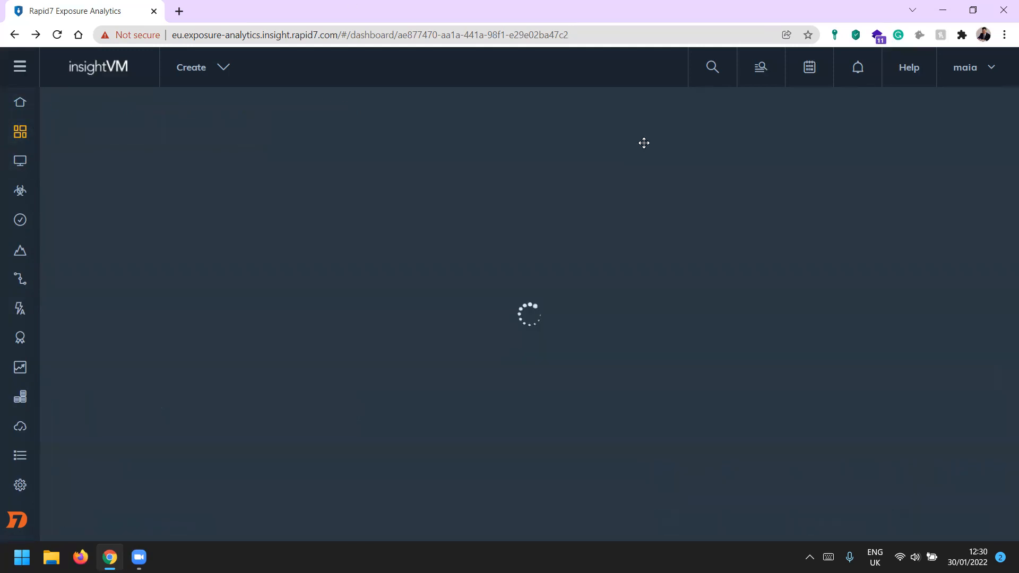
Review the dashboard's Vulnerability Discovery Date and Vulnerability Publish Age cards, comparing their severity and CVSS score breakdowns.
{"action": "scroll", "coordinate": [547, 297], "scroll_direction": "down", "scroll_amount": 7}
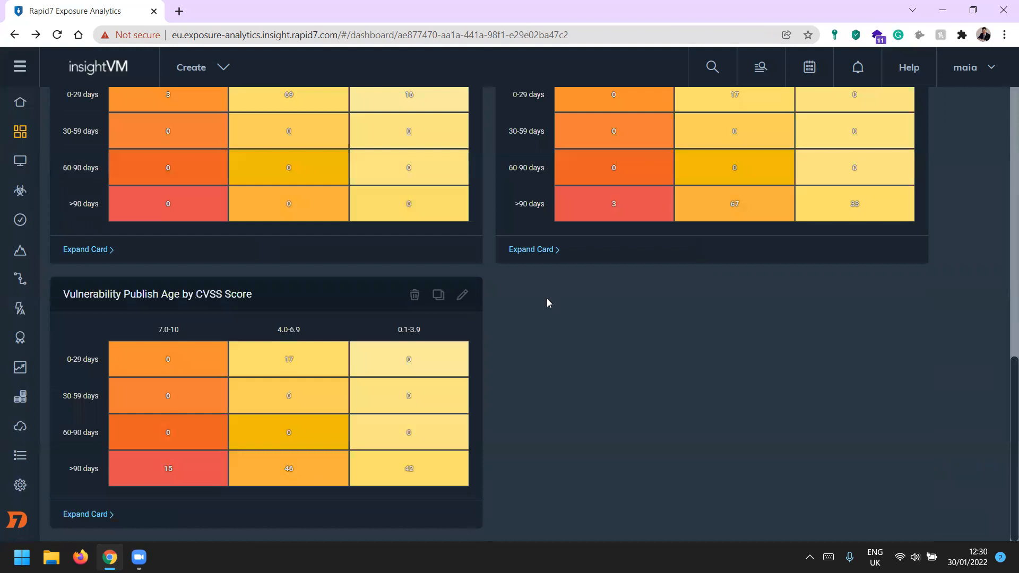
{"action": "scroll", "coordinate": [511, 310], "scroll_direction": "up", "scroll_amount": 7}
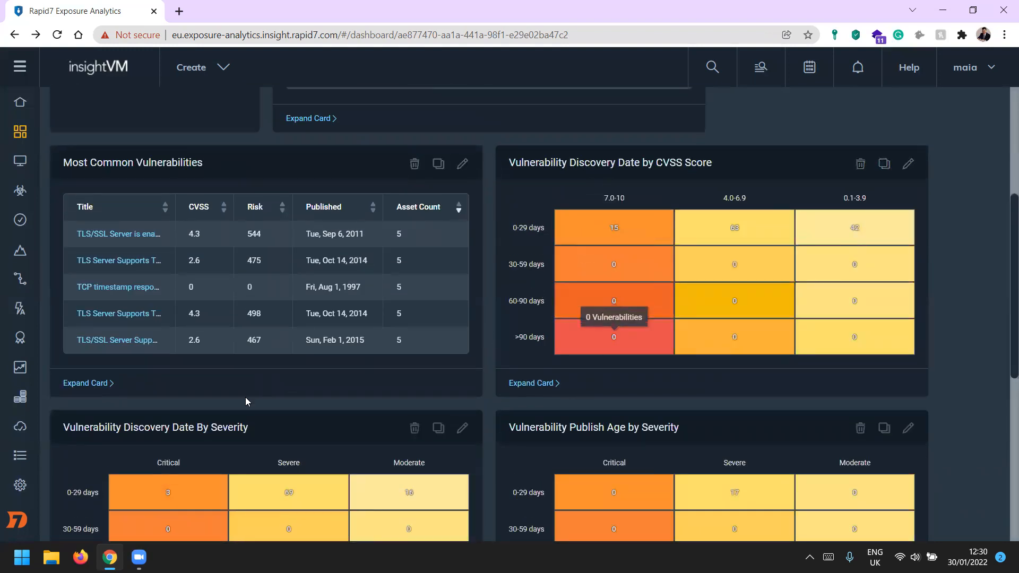
{"action": "scroll", "coordinate": [245, 397], "scroll_direction": "down", "scroll_amount": 3}
{"action": "scroll", "coordinate": [299, 403], "scroll_direction": "down", "scroll_amount": 5}
{"action": "scroll", "coordinate": [298, 403], "scroll_direction": "up", "scroll_amount": 4}
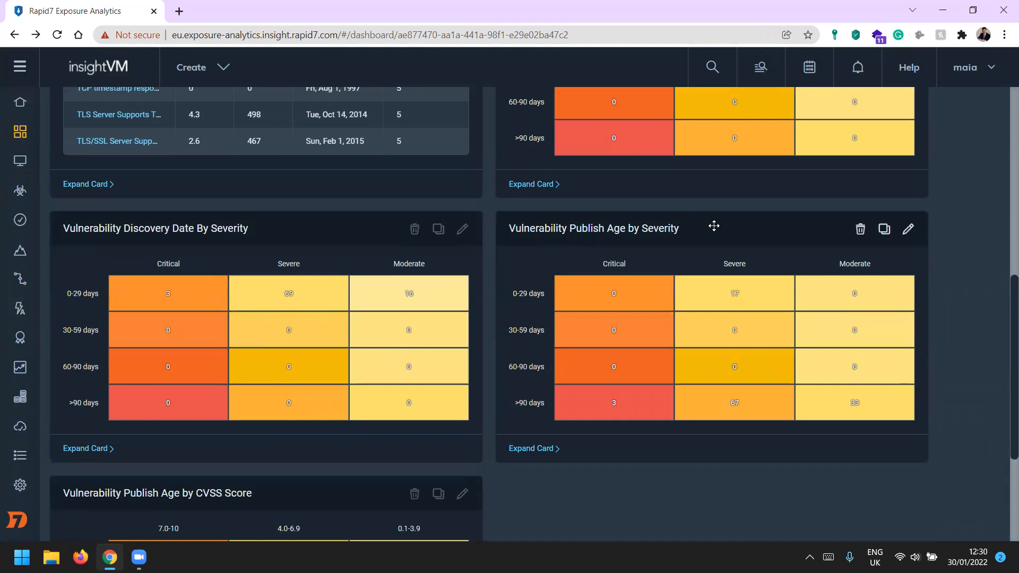
{"action": "scroll", "coordinate": [129, 400], "scroll_direction": "down", "scroll_amount": 3}
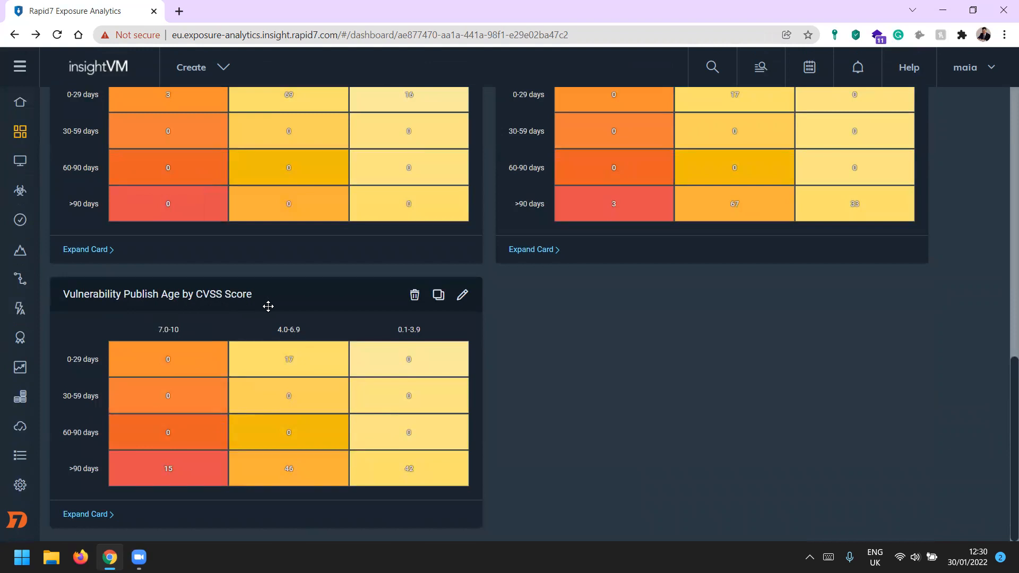
{"action": "scroll", "coordinate": [273, 313], "scroll_direction": "up", "scroll_amount": 7}
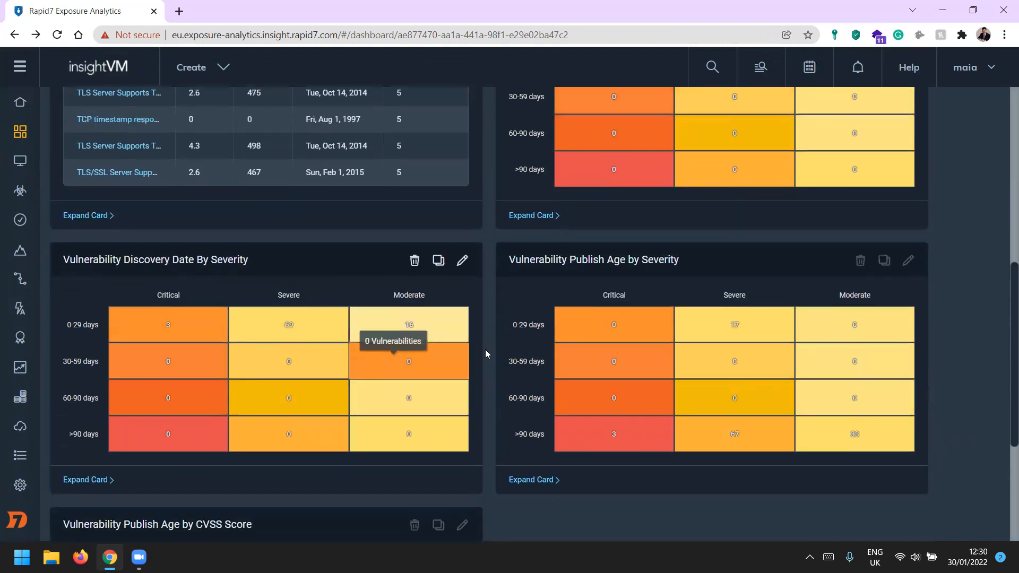
{"action": "scroll", "coordinate": [573, 276], "scroll_direction": "down", "scroll_amount": 1}
{"action": "scroll", "coordinate": [583, 271], "scroll_direction": "up", "scroll_amount": 1}
{"action": "scroll", "coordinate": [568, 319], "scroll_direction": "down", "scroll_amount": 7}
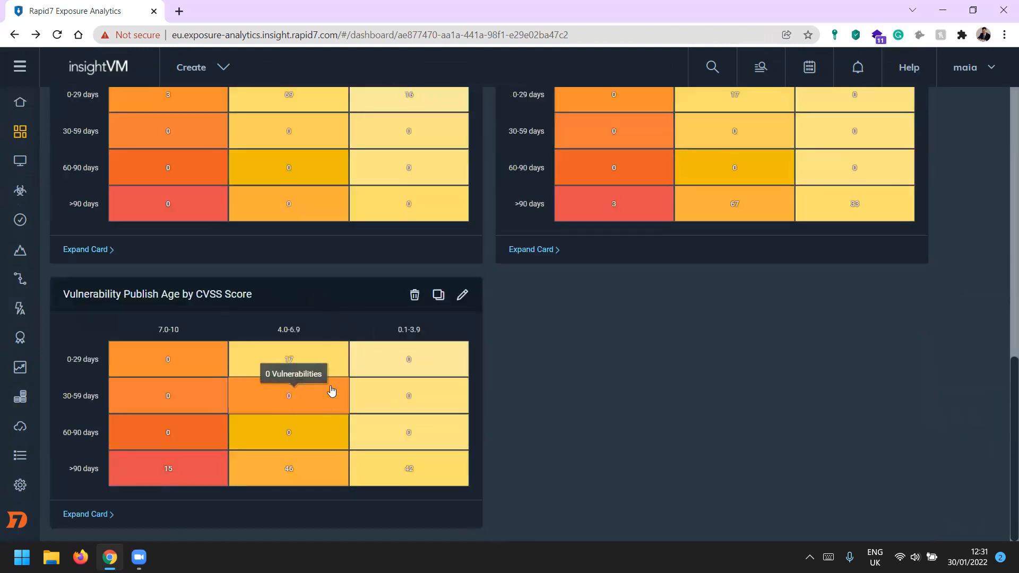
Move the Vulnerability Discovery Date By Severity card beside Most Common Vulnerabilities, ahead of Vulnerability Discovery Date by CVSS Score.
{"action": "scroll", "coordinate": [335, 312], "scroll_direction": "up", "scroll_amount": 2}
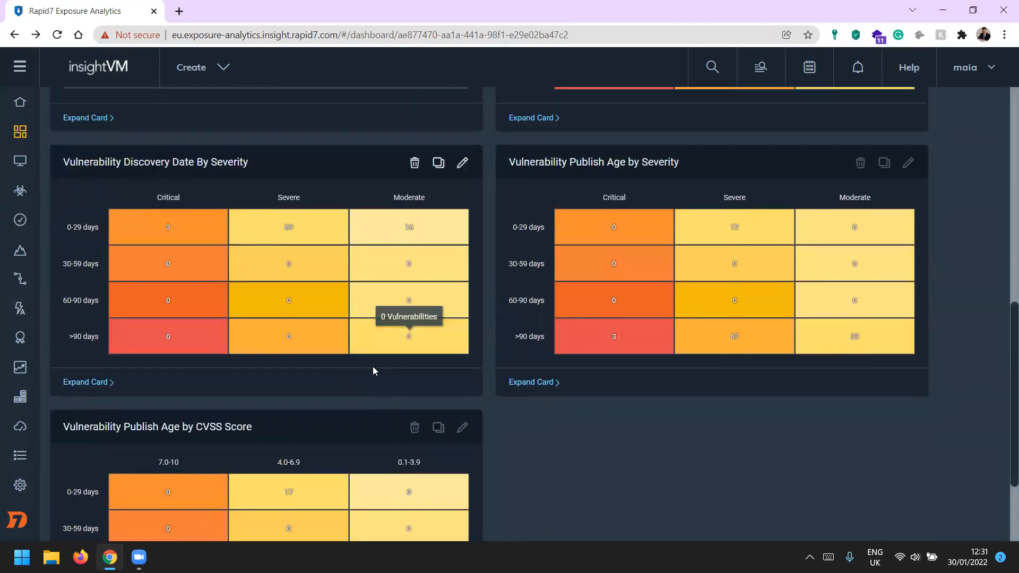
{"action": "scroll", "coordinate": [372, 367], "scroll_direction": "up", "scroll_amount": 3}
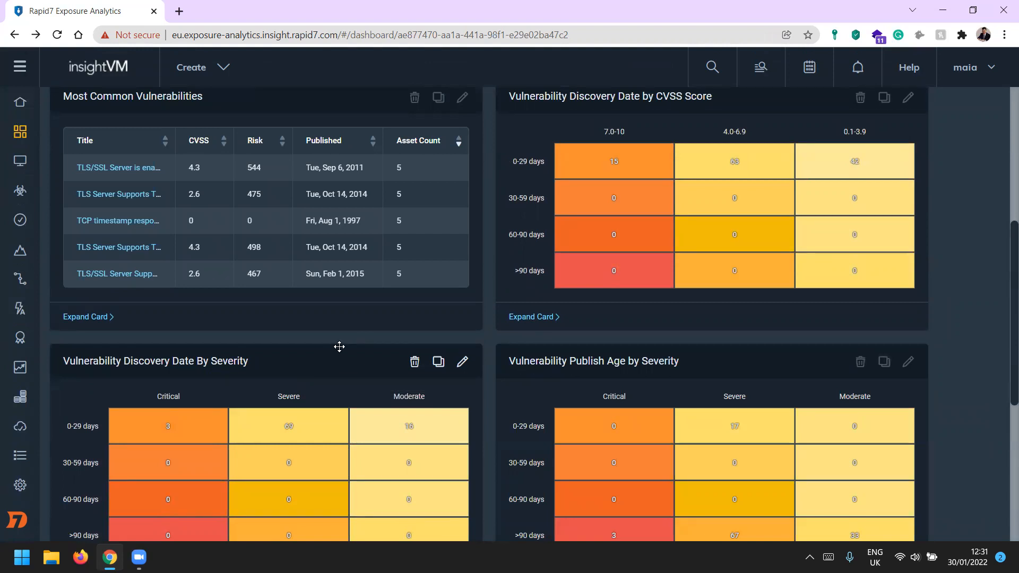
{"action": "left_click_drag", "start_coordinate": [244, 370], "coordinate": [685, 140]}
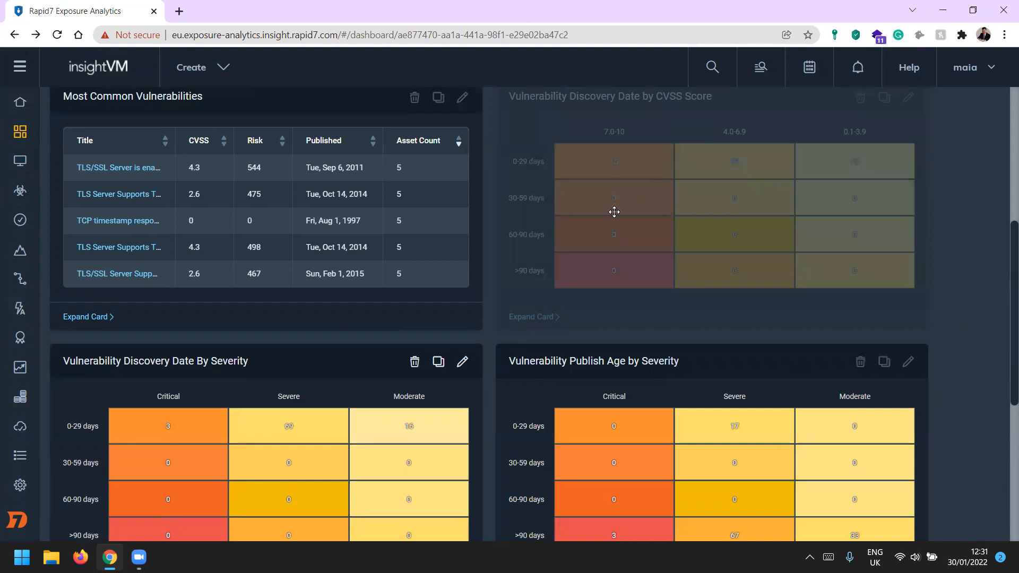
{"action": "left_click_drag", "start_coordinate": [614, 211], "coordinate": [614, 212]}
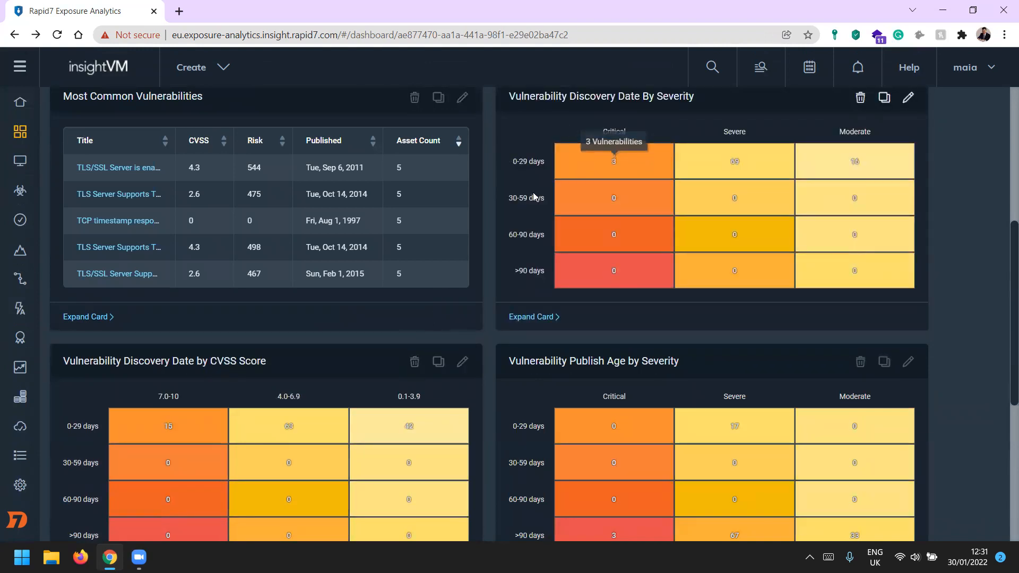
Move Vulnerability Discovery Date by CVSS Score ahead of Most Common Vulnerabilities and place Vulnerability Discovery Date By Severity directly beside it.
{"action": "left_click_drag", "start_coordinate": [352, 373], "coordinate": [376, 280]}
{"action": "scroll", "coordinate": [409, 366], "scroll_direction": "down", "scroll_amount": 10}
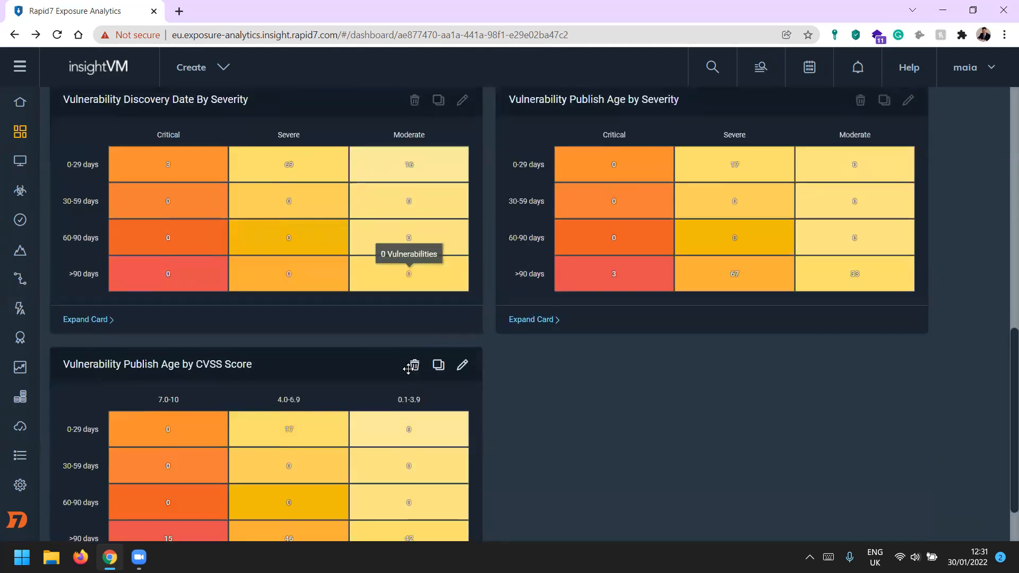
{"action": "scroll", "coordinate": [408, 382], "scroll_direction": "up", "scroll_amount": 7}
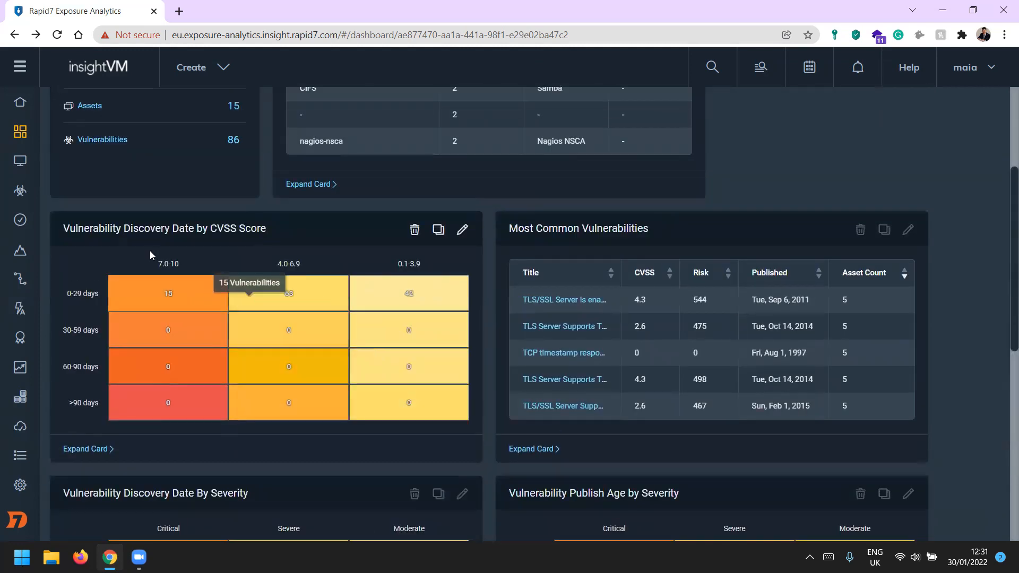
{"action": "scroll", "coordinate": [365, 314], "scroll_direction": "down", "scroll_amount": 3}
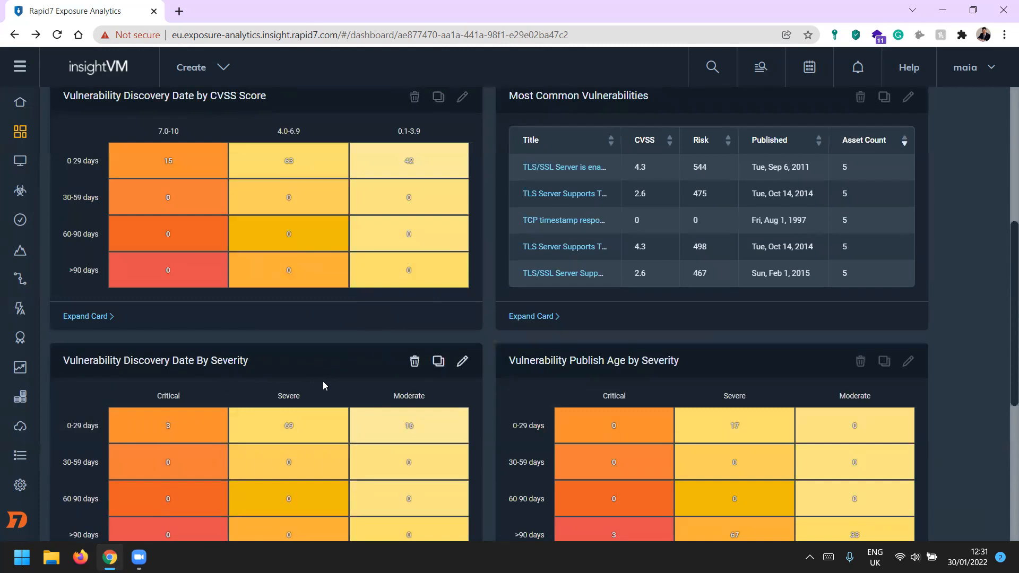
{"action": "left_click_drag", "start_coordinate": [278, 374], "coordinate": [733, 159]}
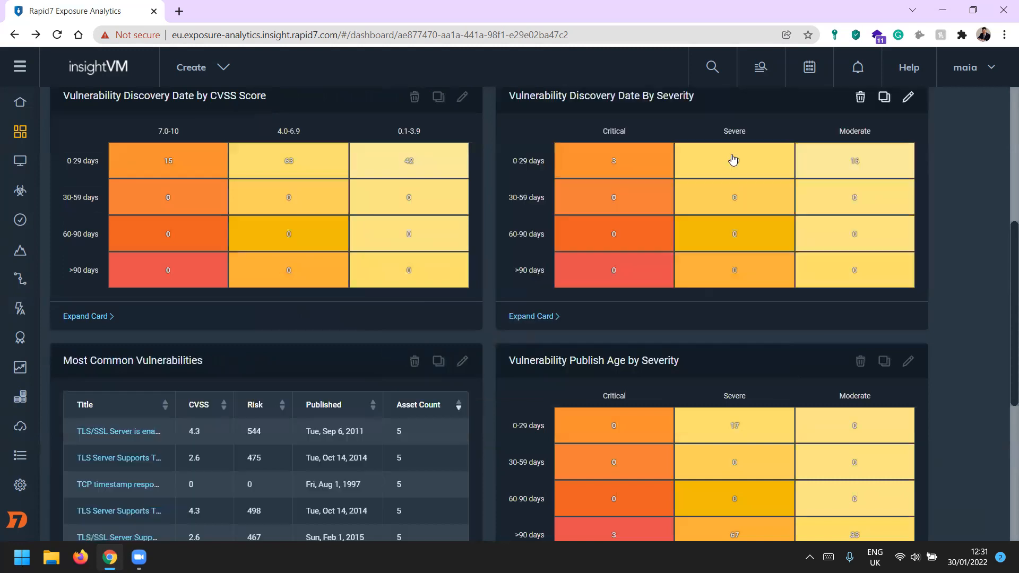
Add the Assets with Default Account Vulnerabilities card to the dashboard and place it between Counts and Most Common Services.
{"action": "scroll", "coordinate": [466, 235], "scroll_direction": "up", "scroll_amount": 3}
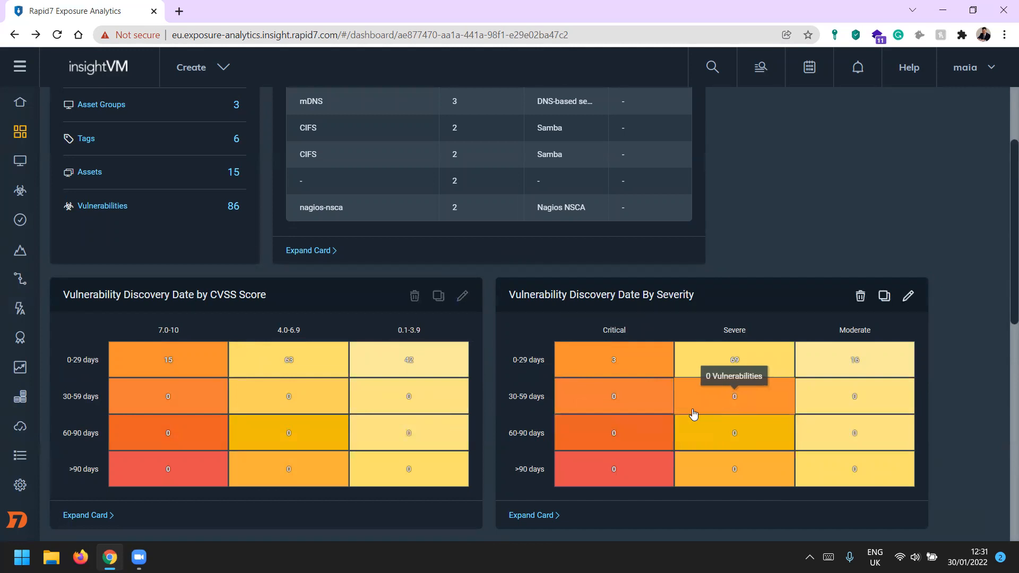
{"action": "scroll", "coordinate": [692, 408], "scroll_direction": "down", "scroll_amount": 8}
{"action": "scroll", "coordinate": [691, 404], "scroll_direction": "up", "scroll_amount": 8}
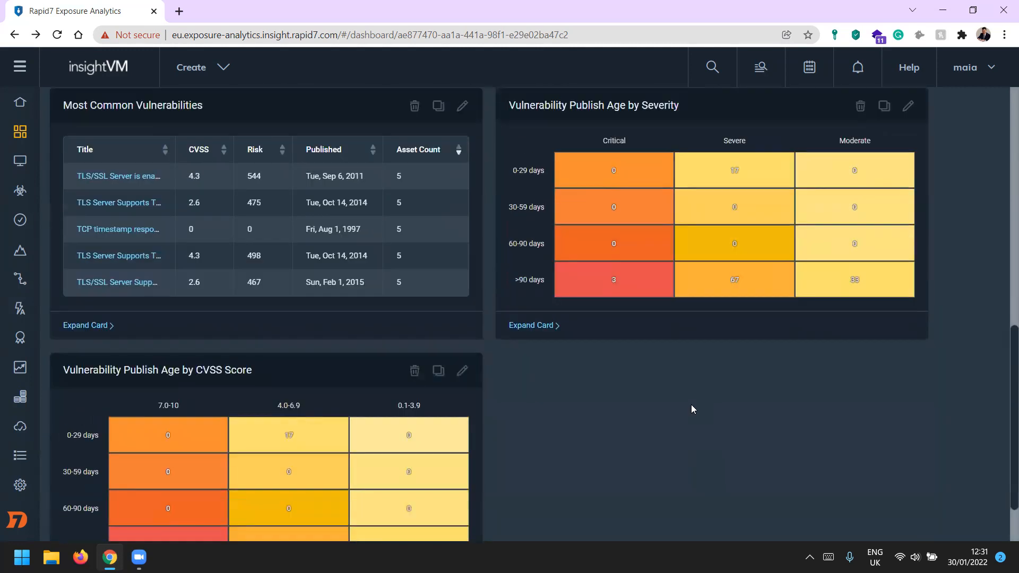
{"action": "scroll", "coordinate": [691, 404], "scroll_direction": "up", "scroll_amount": 2}
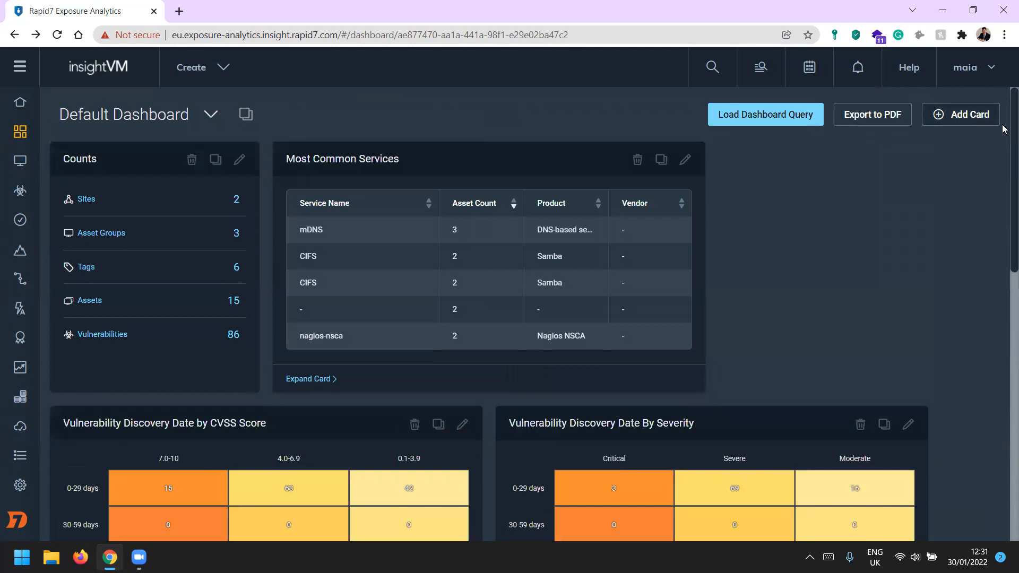
{"action": "left_click", "coordinate": [951, 118]}
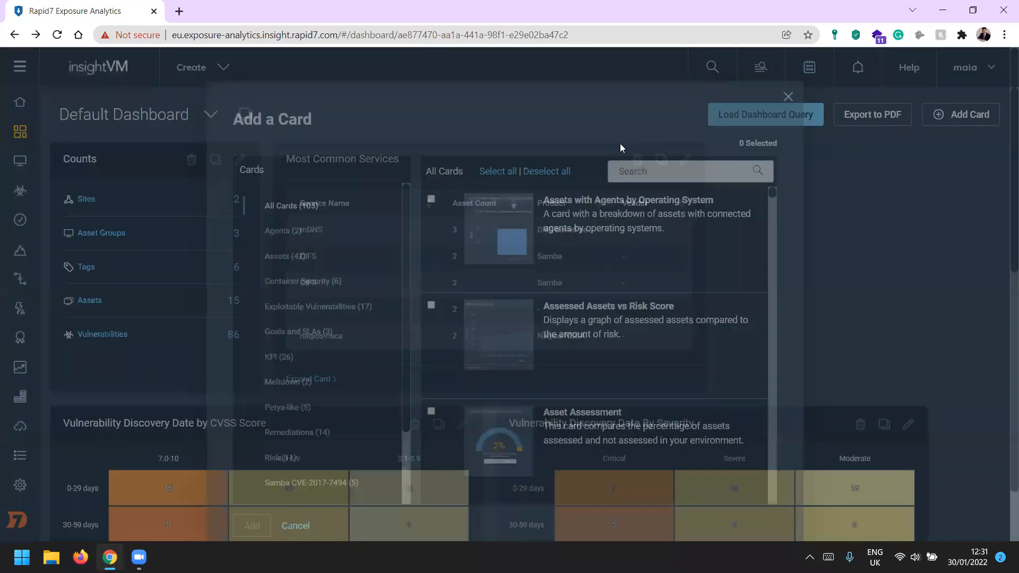
{"action": "left_click", "coordinate": [657, 164]}
{"action": "type", "text": "defau"}
{"action": "left_click", "coordinate": [636, 213]}
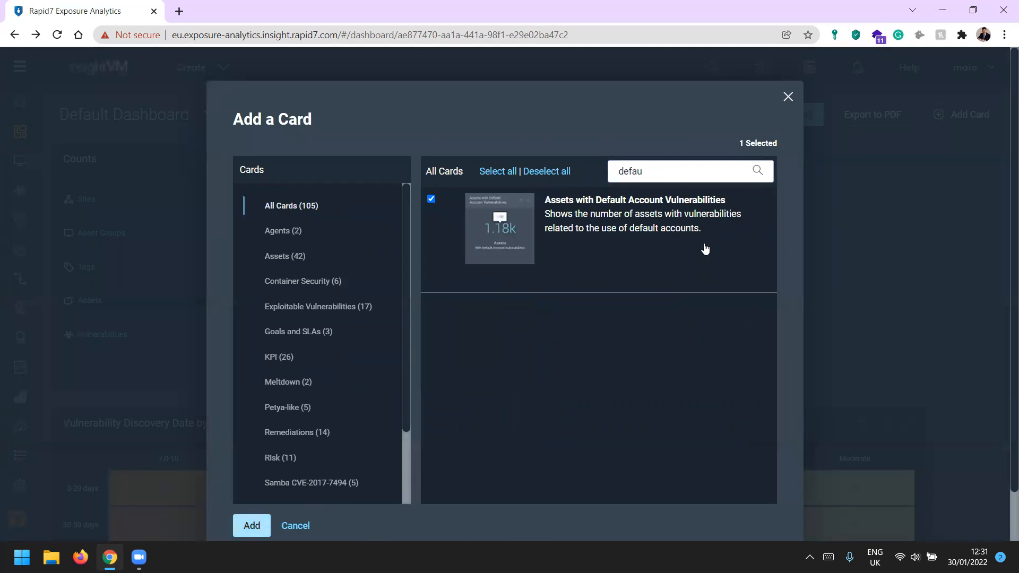
{"action": "left_click", "coordinate": [252, 525]}
{"action": "left_click_drag", "start_coordinate": [147, 157], "coordinate": [434, 164]}
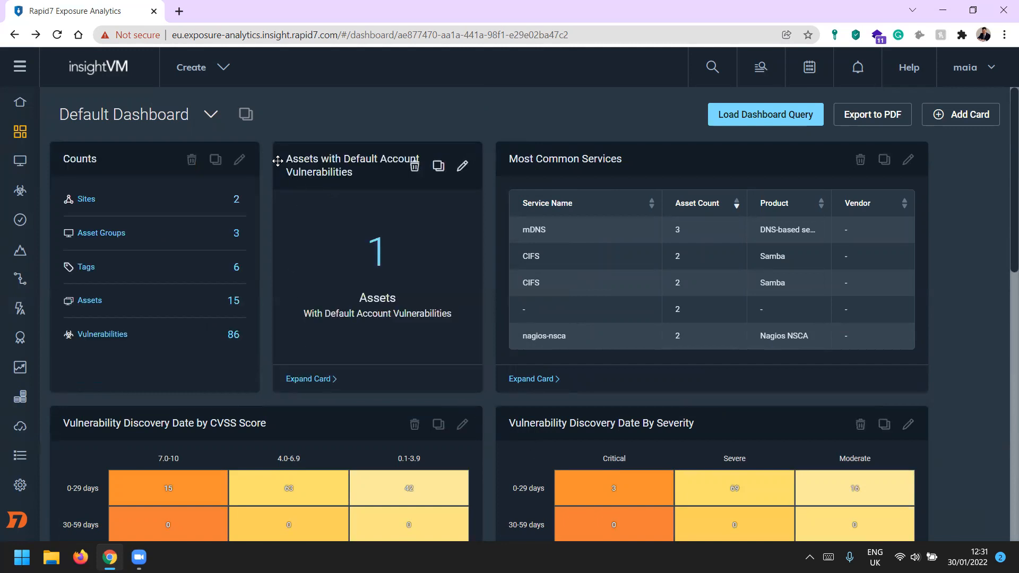
Expand the Assets with Default Account Vulnerabilities card, examine and select its listed asset, and return to the dashboard.
{"action": "left_click", "coordinate": [319, 380]}
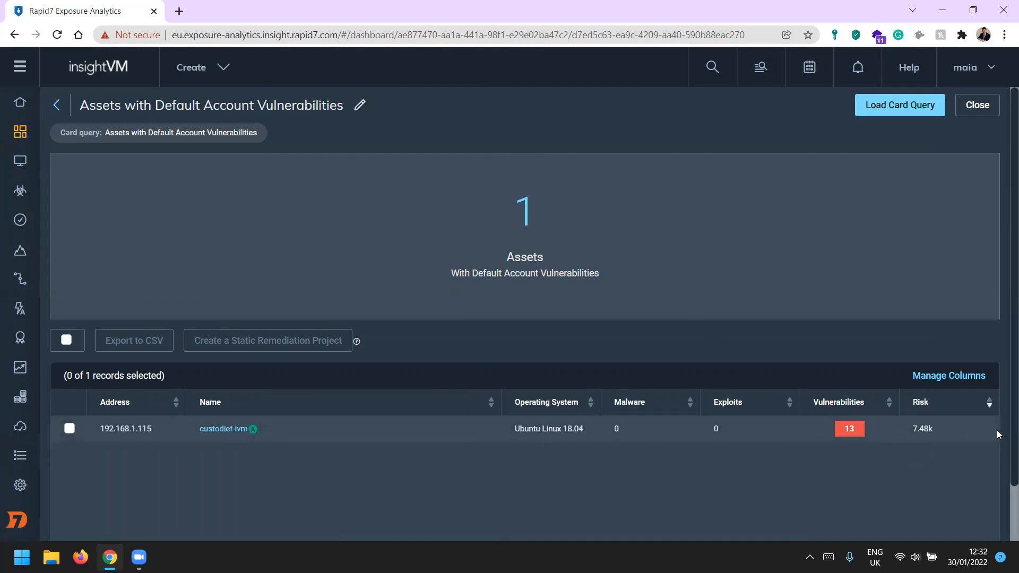
{"action": "mouse_move", "coordinate": [852, 430]}
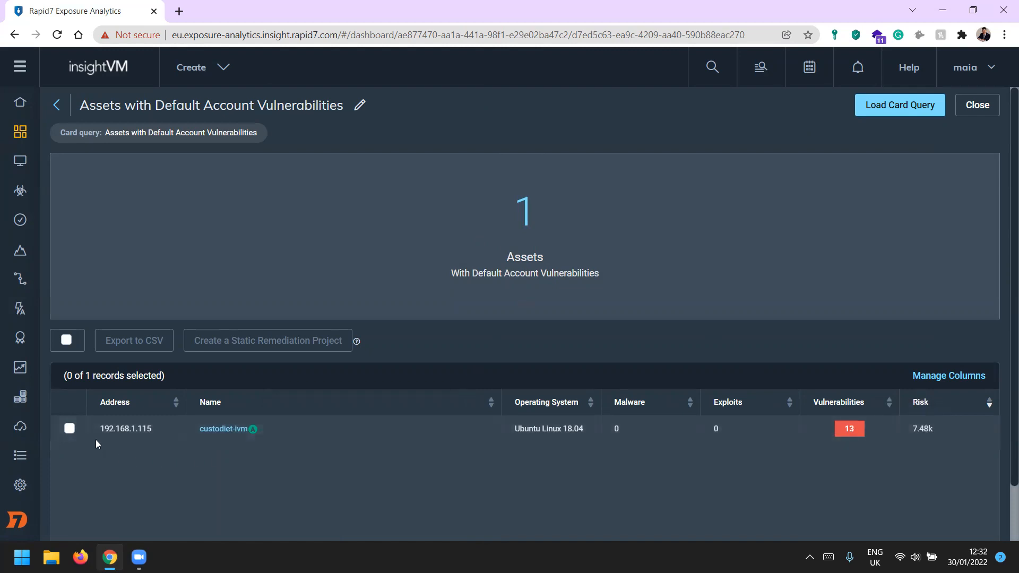
{"action": "left_click", "coordinate": [69, 428]}
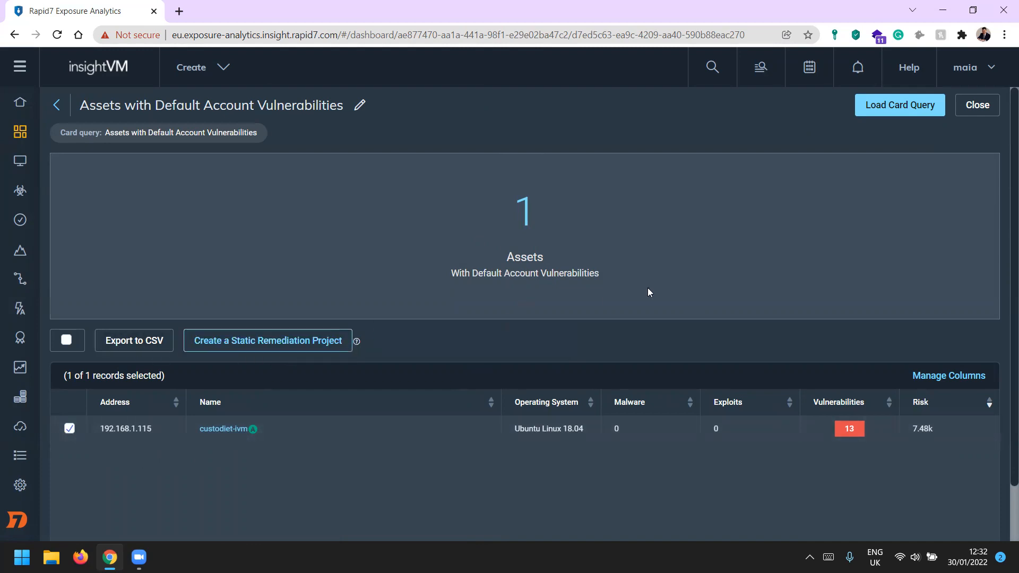
{"action": "left_click", "coordinate": [58, 107]}
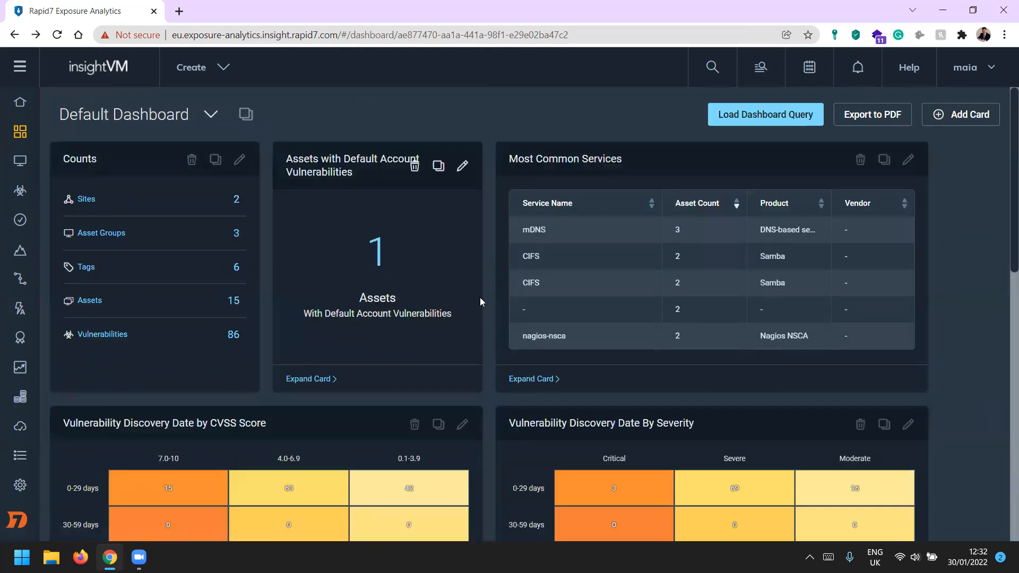
Delete the Vulnerability Publish Age by Severity and Vulnerability Publish Age by CVSS Score cards from the dashboard.
{"action": "scroll", "coordinate": [480, 301], "scroll_direction": "down", "scroll_amount": 3}
{"action": "scroll", "coordinate": [499, 302], "scroll_direction": "up", "scroll_amount": 2}
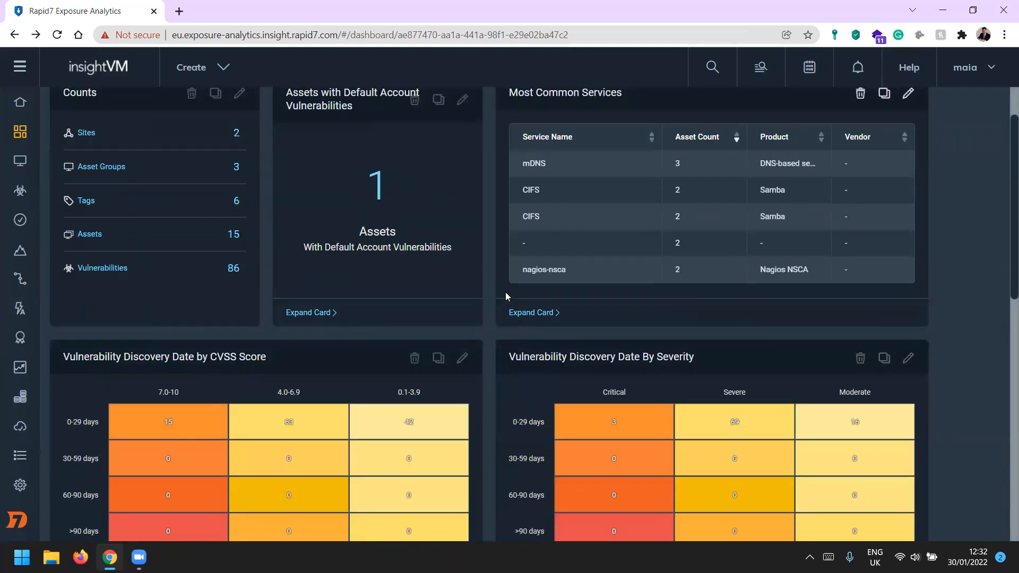
{"action": "scroll", "coordinate": [504, 292], "scroll_direction": "down", "scroll_amount": 6}
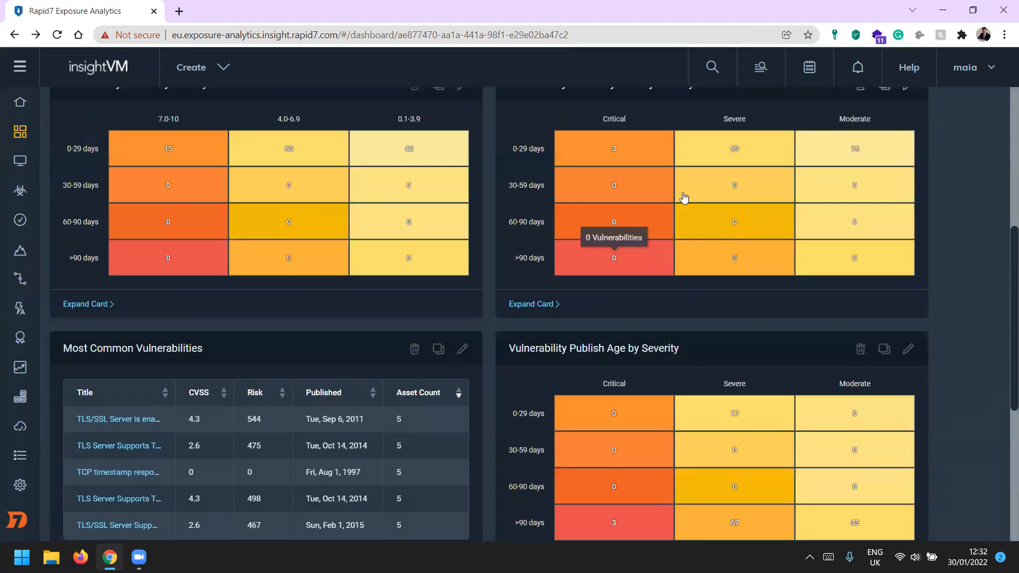
{"action": "scroll", "coordinate": [627, 221], "scroll_direction": "up", "scroll_amount": 4}
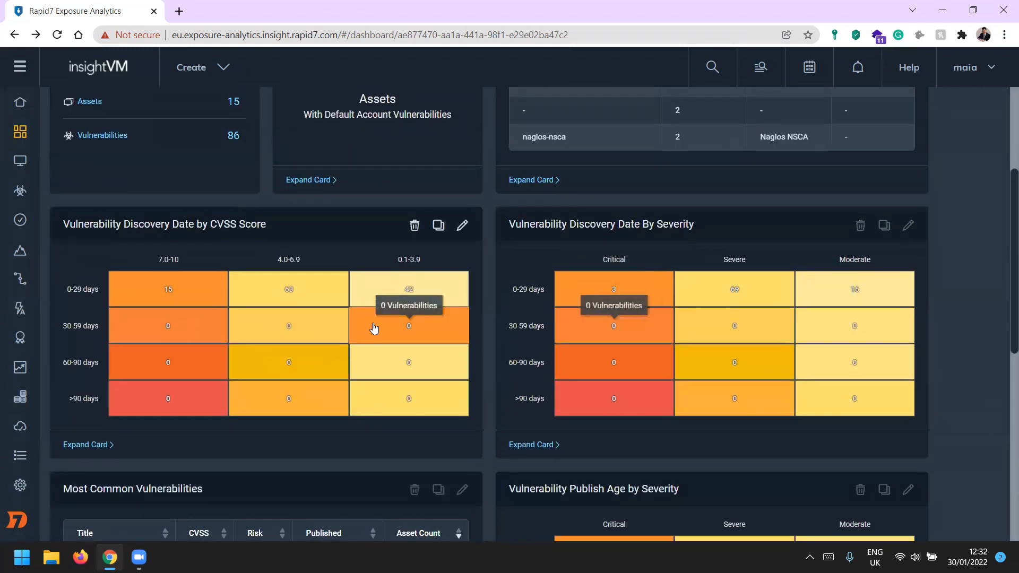
{"action": "scroll", "coordinate": [691, 377], "scroll_direction": "up", "scroll_amount": 2}
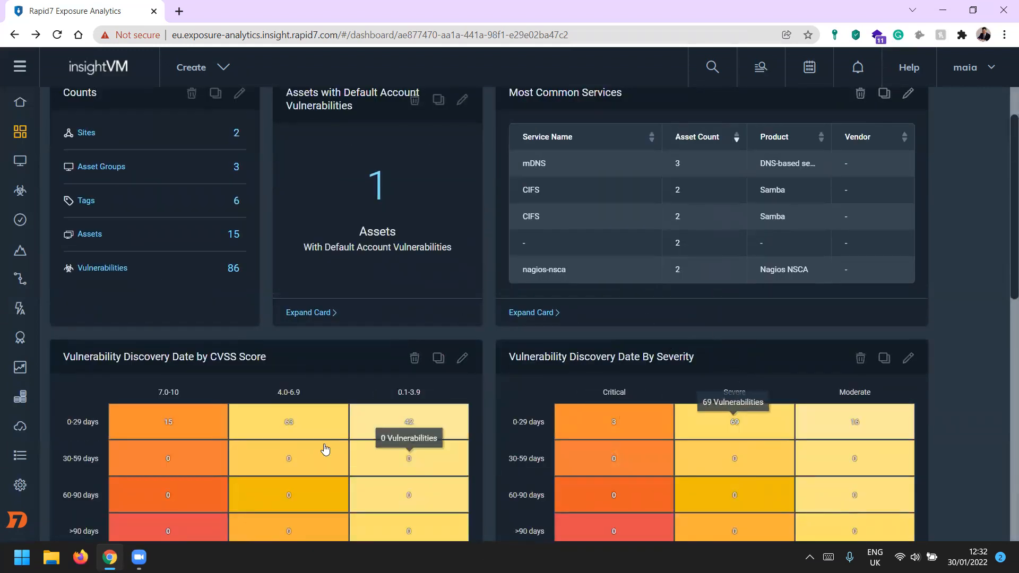
{"action": "scroll", "coordinate": [520, 449], "scroll_direction": "down", "scroll_amount": 8}
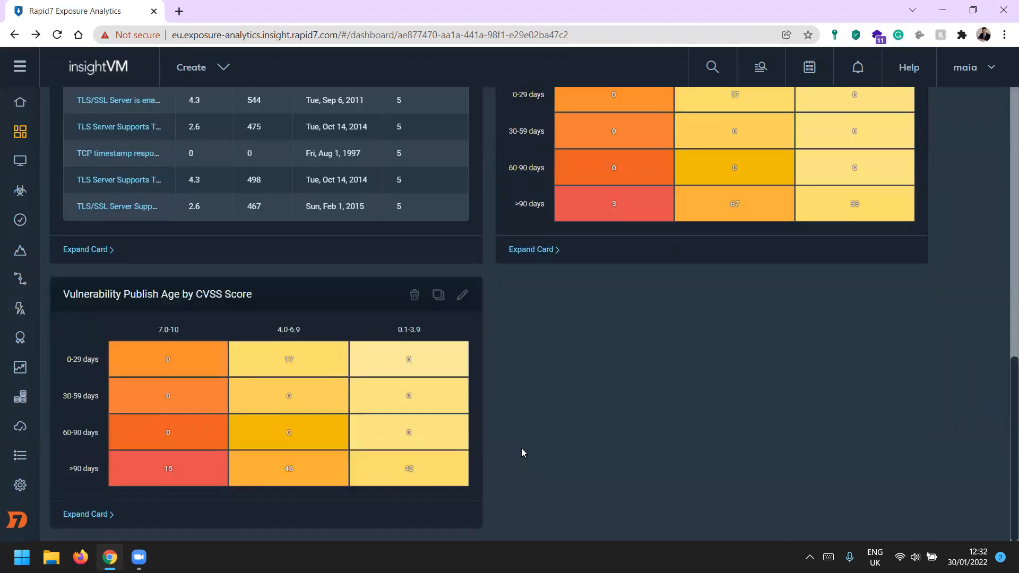
{"action": "scroll", "coordinate": [317, 346], "scroll_direction": "up", "scroll_amount": 4}
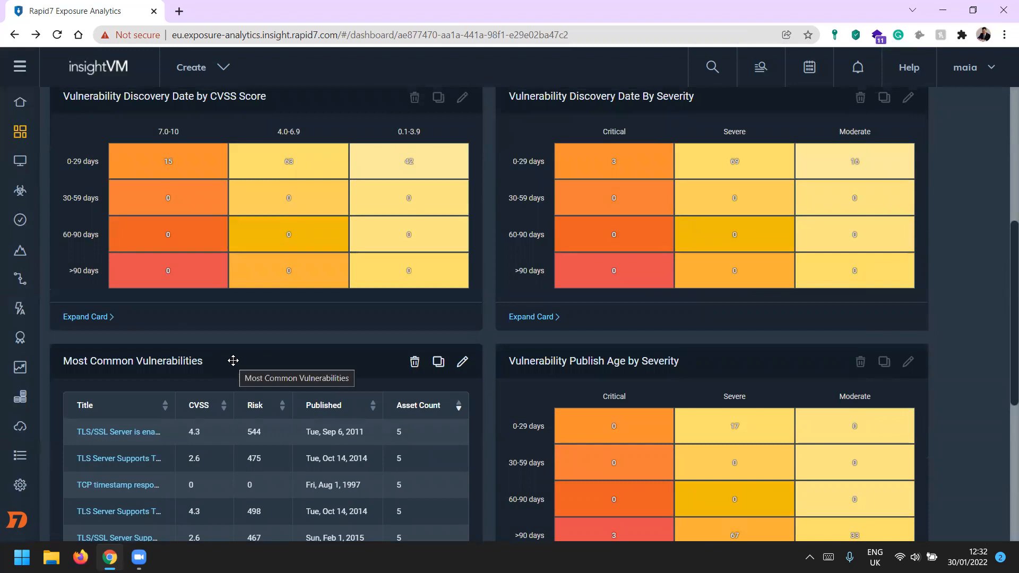
{"action": "left_click", "coordinate": [860, 361]}
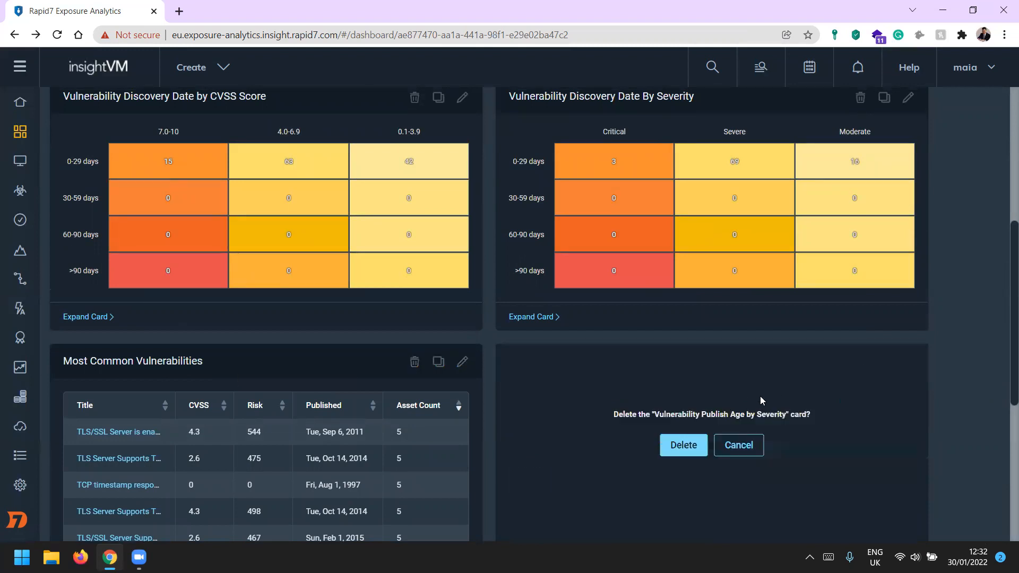
{"action": "scroll", "coordinate": [760, 395], "scroll_direction": "down", "scroll_amount": 3}
{"action": "left_click", "coordinate": [688, 311]}
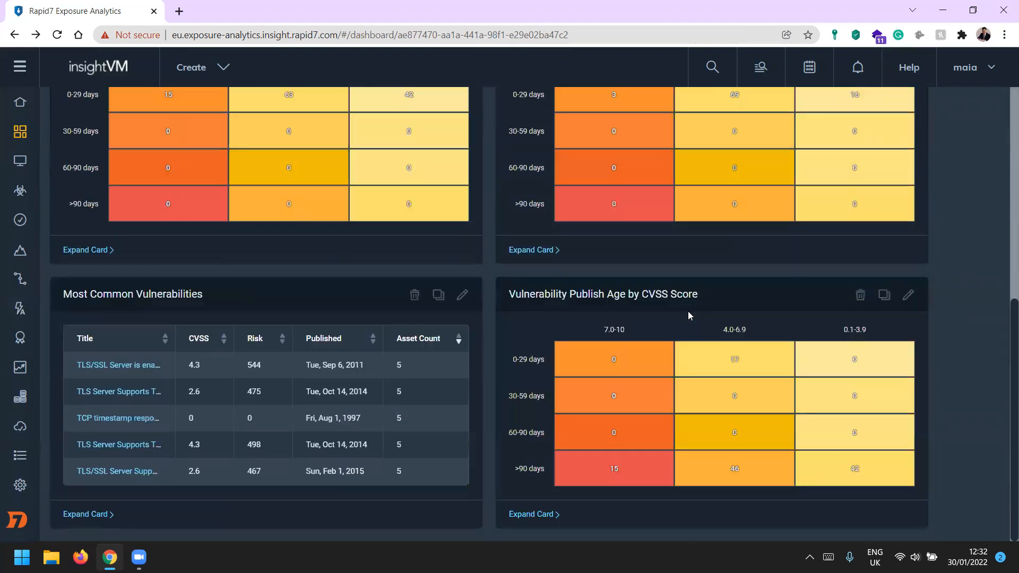
{"action": "left_click", "coordinate": [860, 295]}
{"action": "left_click", "coordinate": [683, 378]}
Examine the 0-29 days vulnerability counts for CVSS 4.0-6.9 and 7.0-10 in Vulnerability Discovery Date by CVSS Score.
{"action": "scroll", "coordinate": [653, 351], "scroll_direction": "up", "scroll_amount": 2}
{"action": "scroll", "coordinate": [658, 361], "scroll_direction": "up", "scroll_amount": 5}
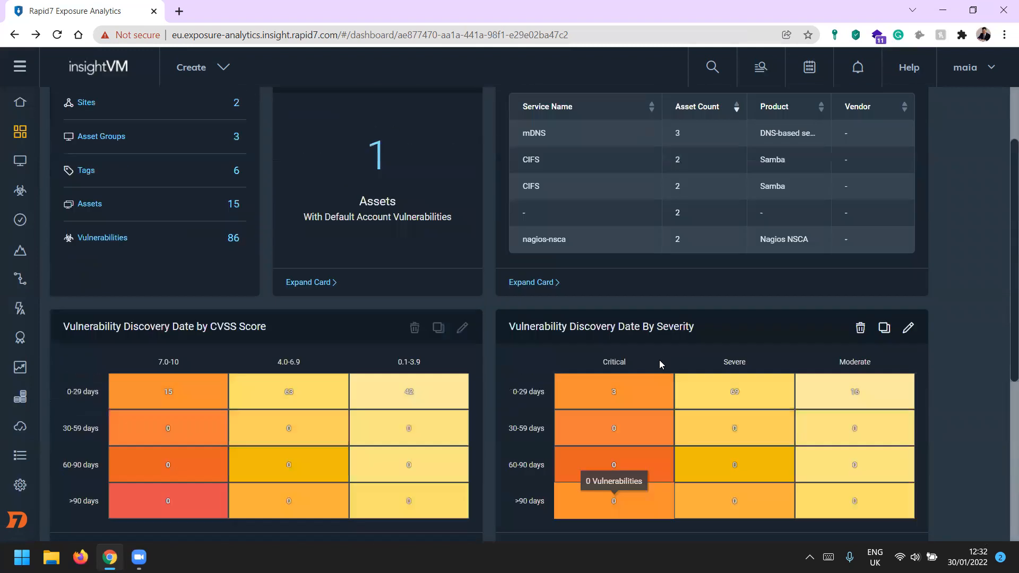
{"action": "scroll", "coordinate": [651, 367], "scroll_direction": "down", "scroll_amount": 2}
{"action": "mouse_move", "coordinate": [287, 359]}
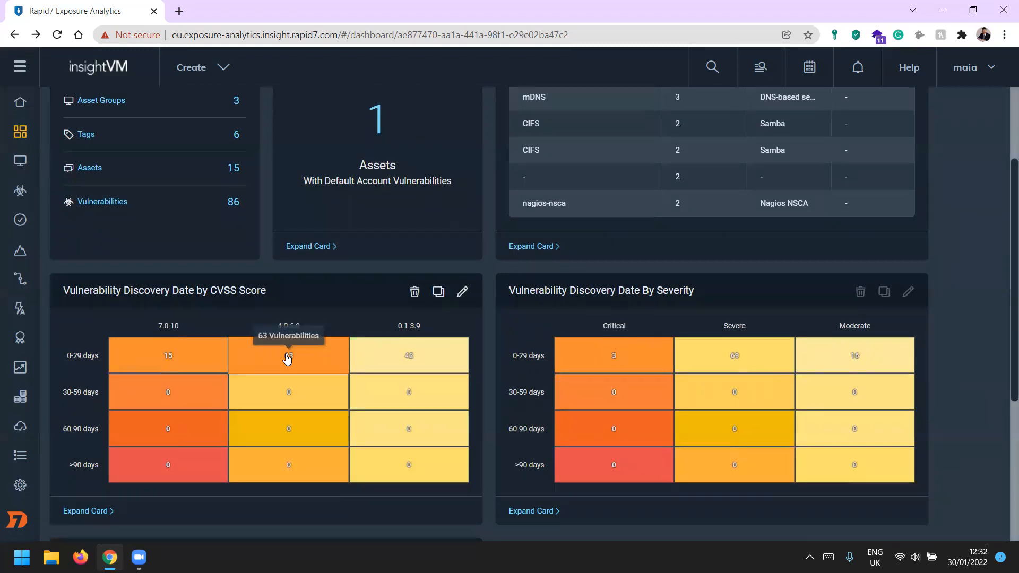
{"action": "mouse_move", "coordinate": [158, 363]}
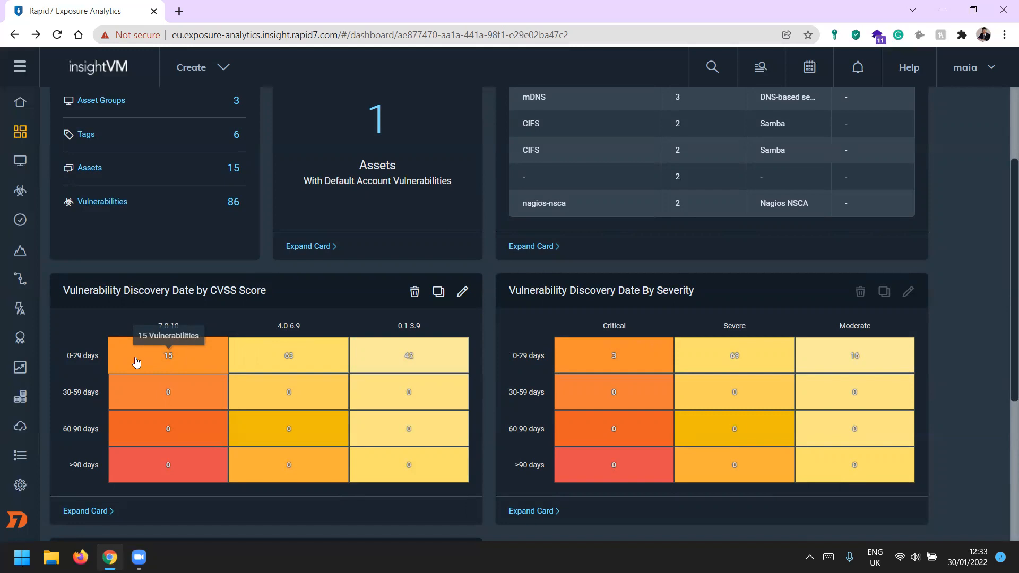
Look at the saved queries available to load on the dashboard, and close the list without loading one.
{"action": "scroll", "coordinate": [466, 348], "scroll_direction": "up", "scroll_amount": 3}
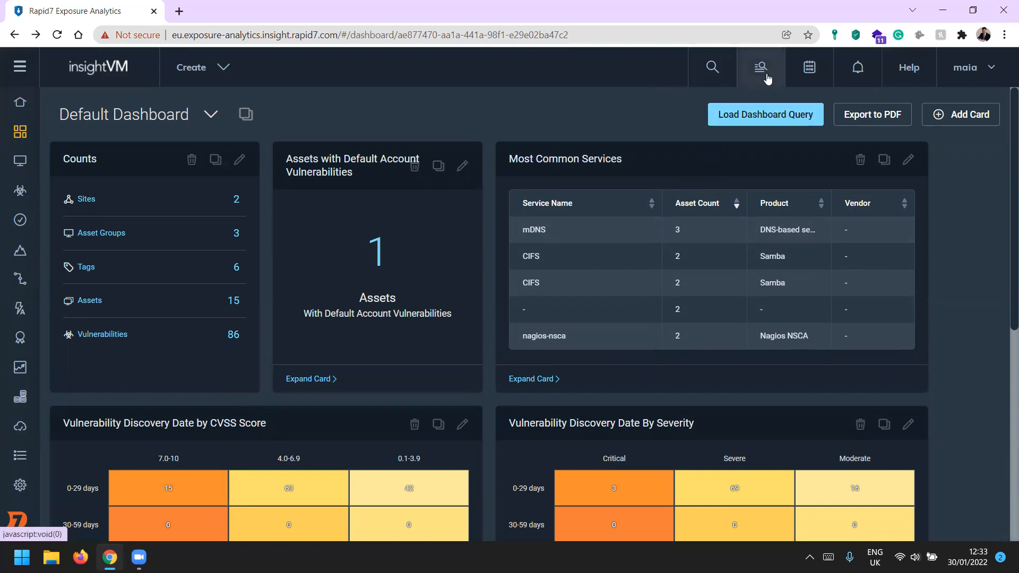
{"action": "left_click", "coordinate": [763, 114]}
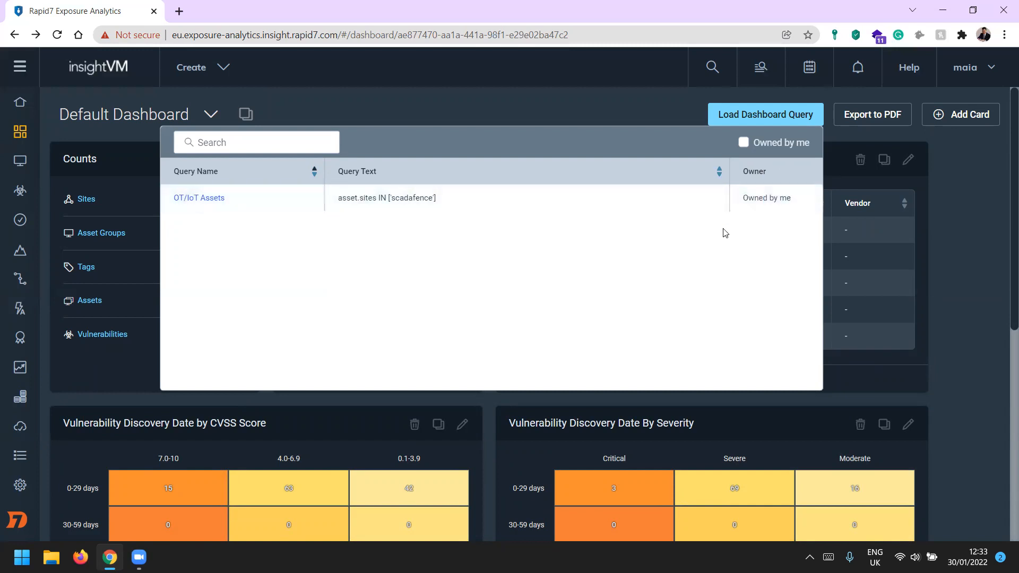
{"action": "left_click", "coordinate": [618, 107]}
Open the Query Builder, start adding a condition, and browse the available field categories.
{"action": "left_click", "coordinate": [762, 68]}
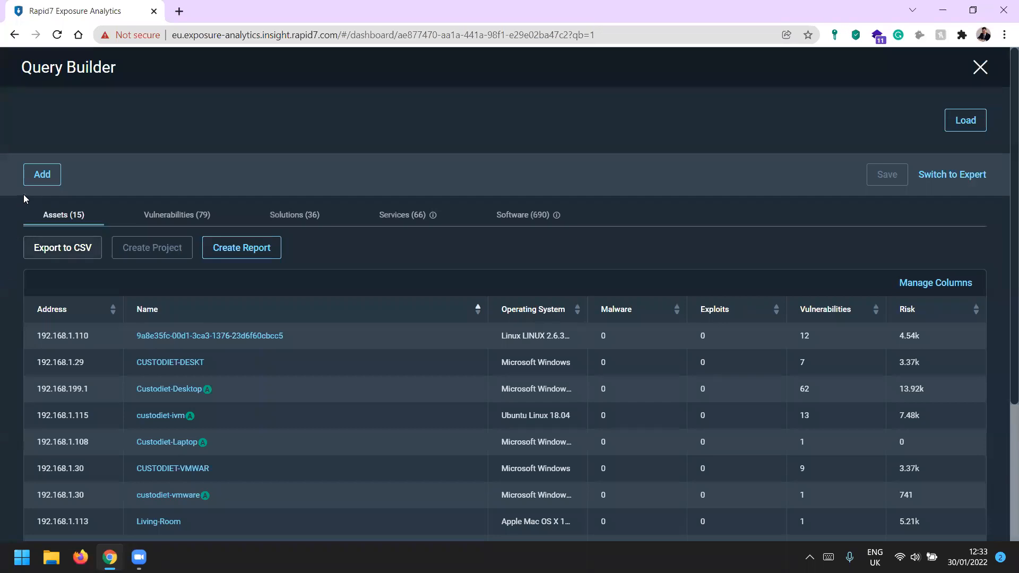
{"action": "left_click", "coordinate": [40, 181]}
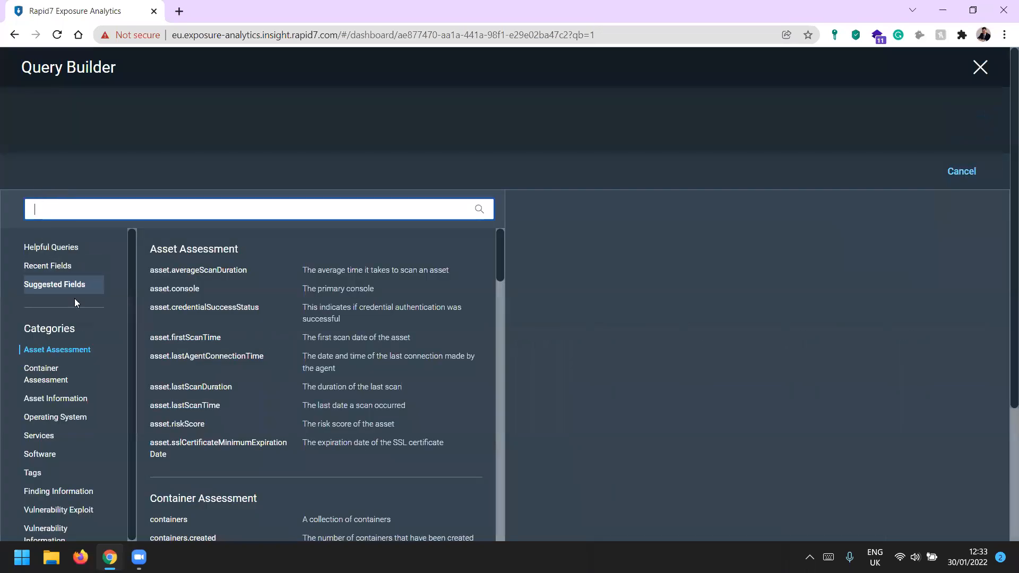
{"action": "scroll", "coordinate": [67, 414], "scroll_direction": "down", "scroll_amount": 1}
{"action": "scroll", "coordinate": [68, 419], "scroll_direction": "up", "scroll_amount": 1}
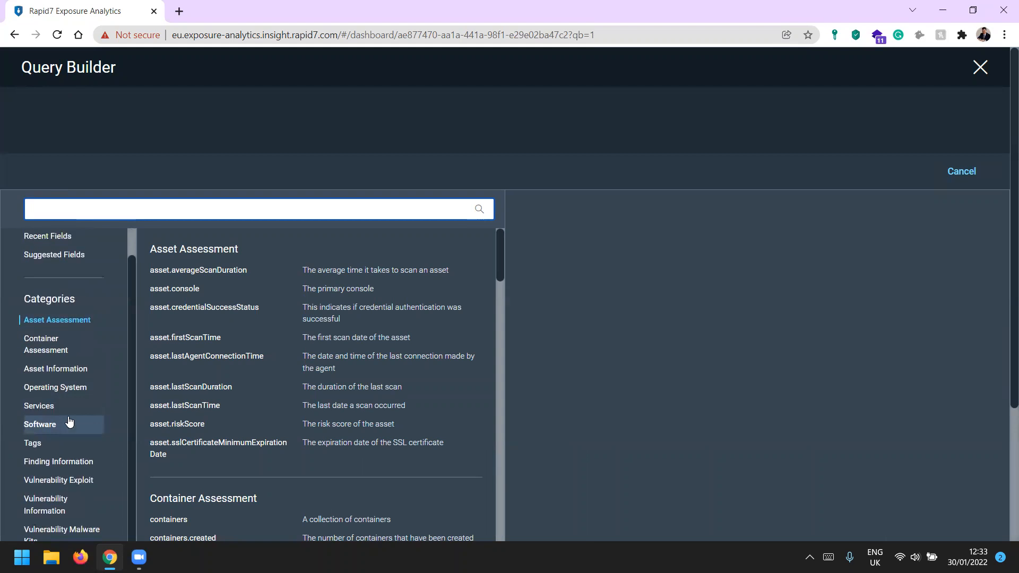
{"action": "scroll", "coordinate": [70, 422], "scroll_direction": "down", "scroll_amount": 1}
{"action": "scroll", "coordinate": [82, 455], "scroll_direction": "up", "scroll_amount": 1}
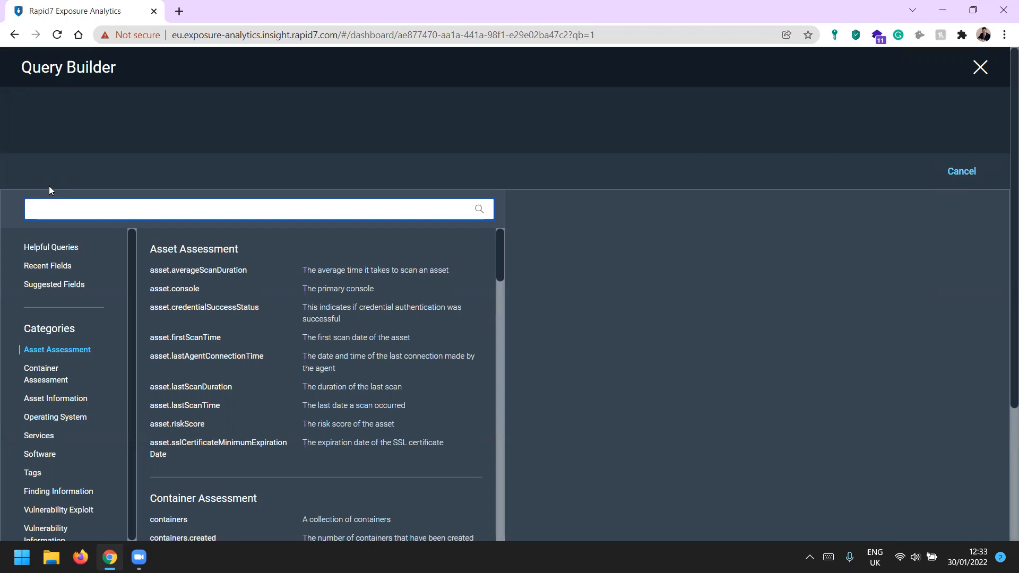
{"action": "type", "text": "op"}
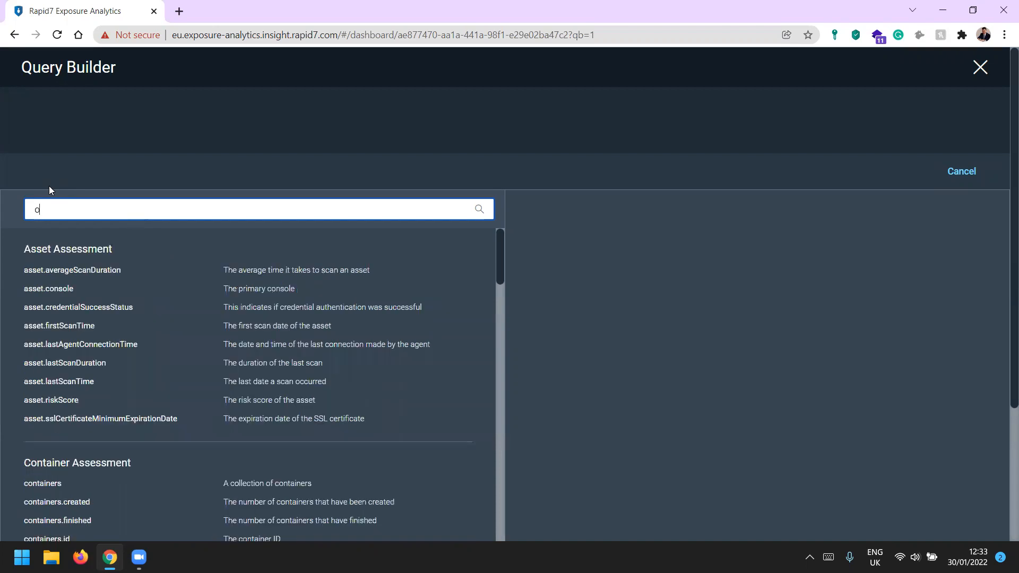
{"action": "key", "text": "BackSpace"}
{"action": "key", "text": "BackSpace"}
Search the query fields for "asset" and choose os.description from the Operating System group as the condition's field.
{"action": "type", "text": "asset"}
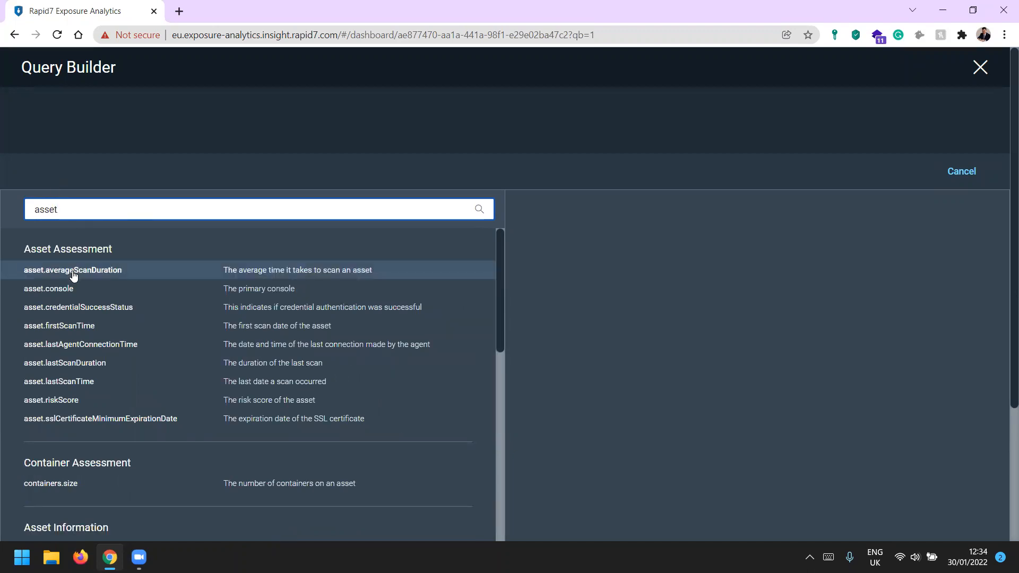
{"action": "scroll", "coordinate": [88, 297], "scroll_direction": "down", "scroll_amount": 2}
{"action": "scroll", "coordinate": [88, 297], "scroll_direction": "down", "scroll_amount": 8}
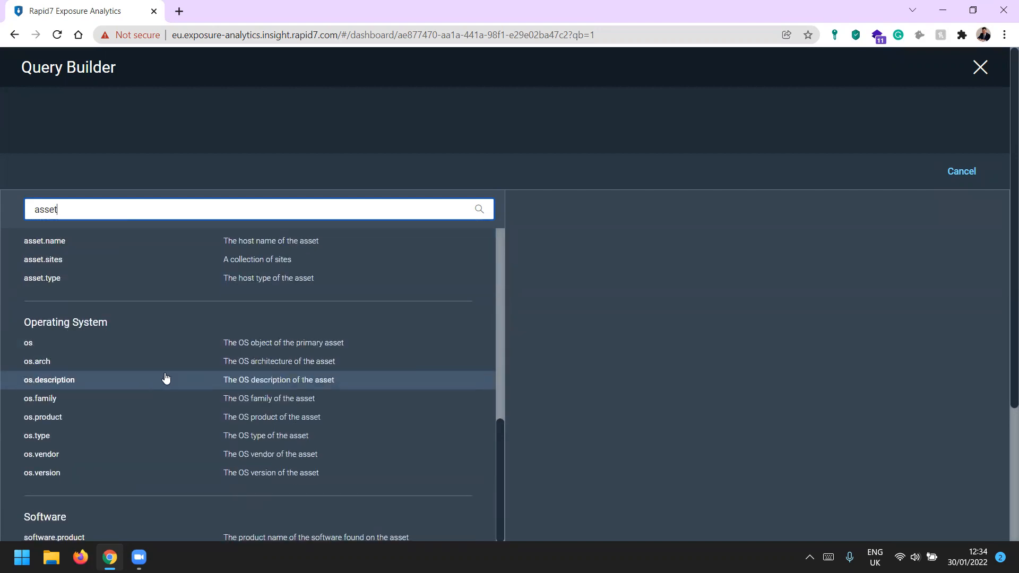
{"action": "left_click", "coordinate": [118, 383]}
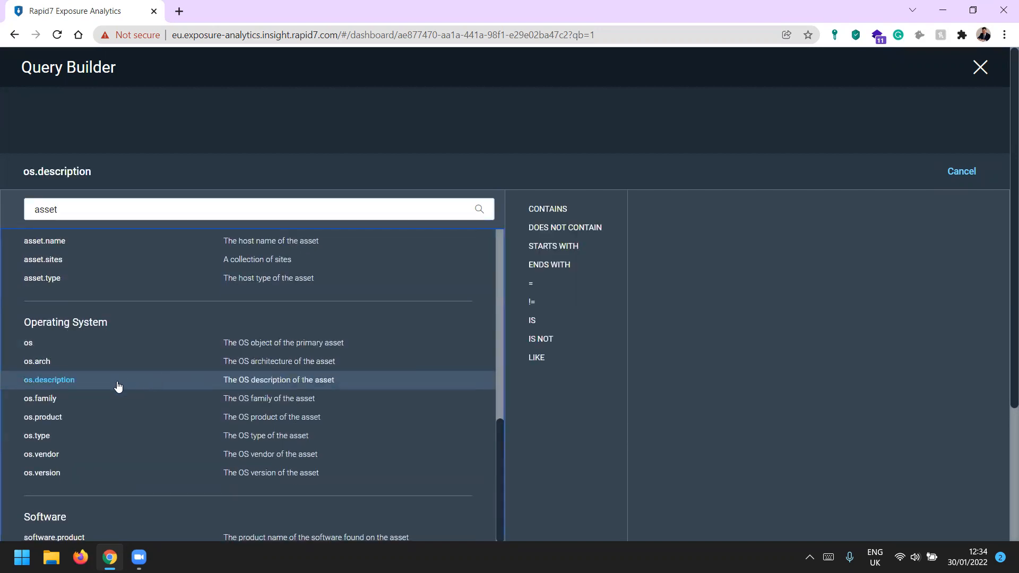
Complete the os.description condition with the CONTAINS operator and the value Linux, and apply it to the query.
{"action": "left_click", "coordinate": [553, 209]}
{"action": "left_click", "coordinate": [722, 213]}
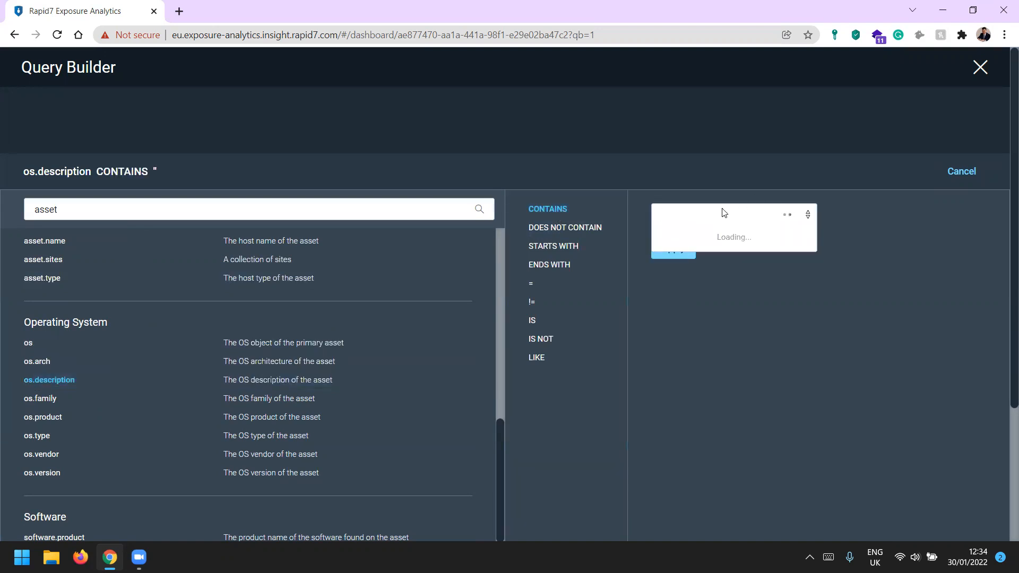
{"action": "type", "text": "Linux"}
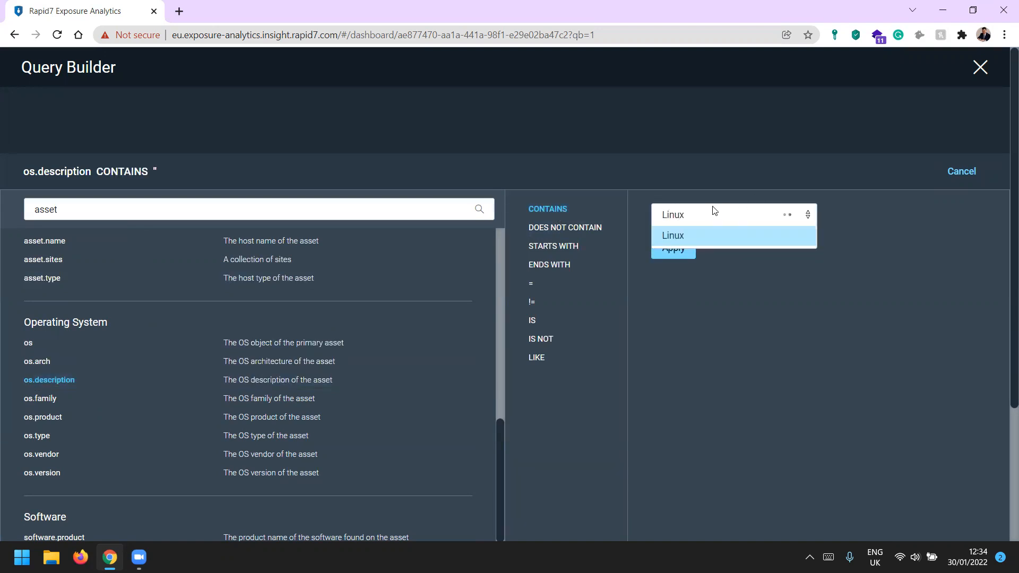
{"action": "left_click", "coordinate": [680, 237]}
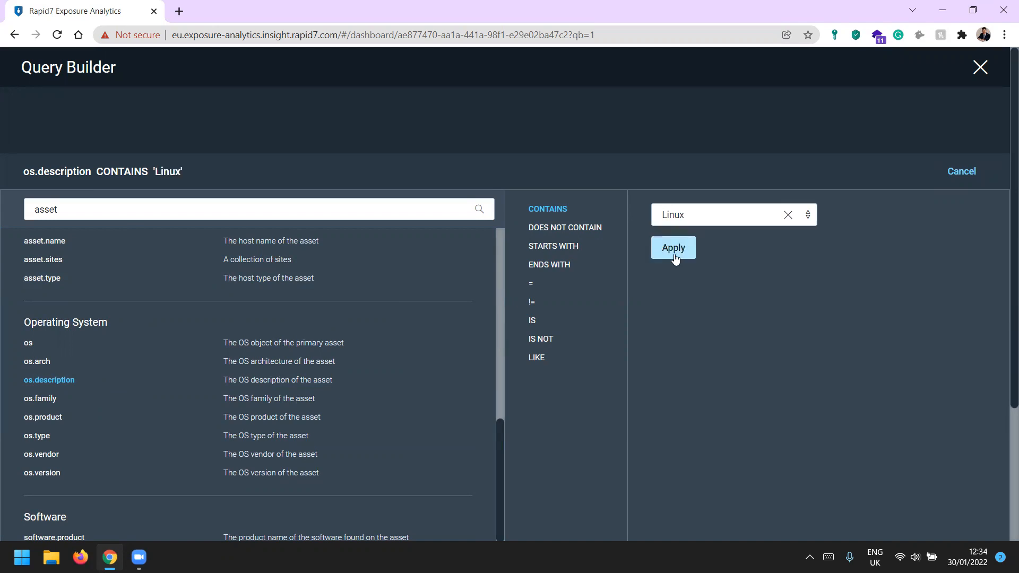
{"action": "left_click", "coordinate": [673, 249]}
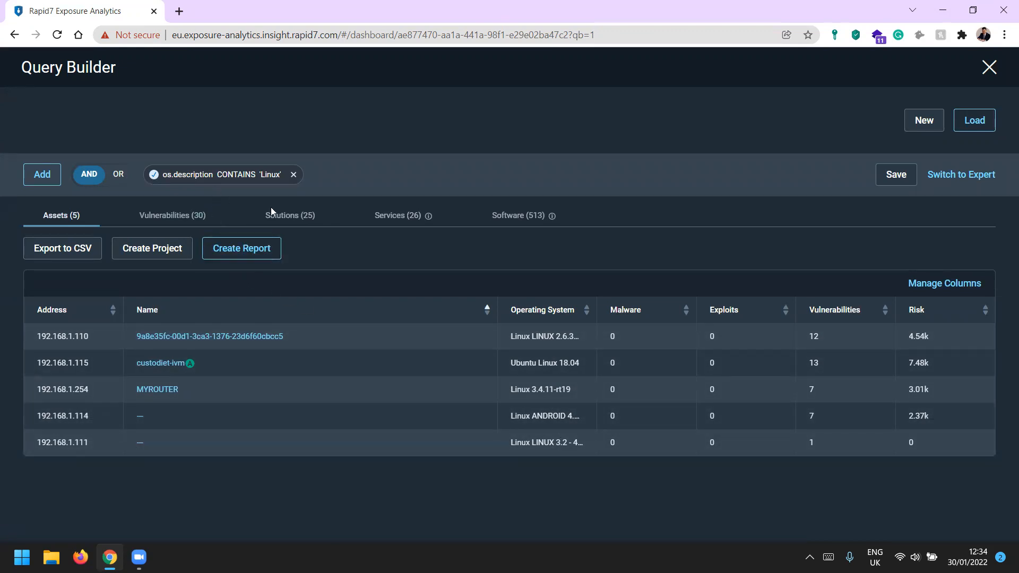
Examine the vulnerabilities found on the assets matching the Linux condition.
{"action": "left_click", "coordinate": [179, 215]}
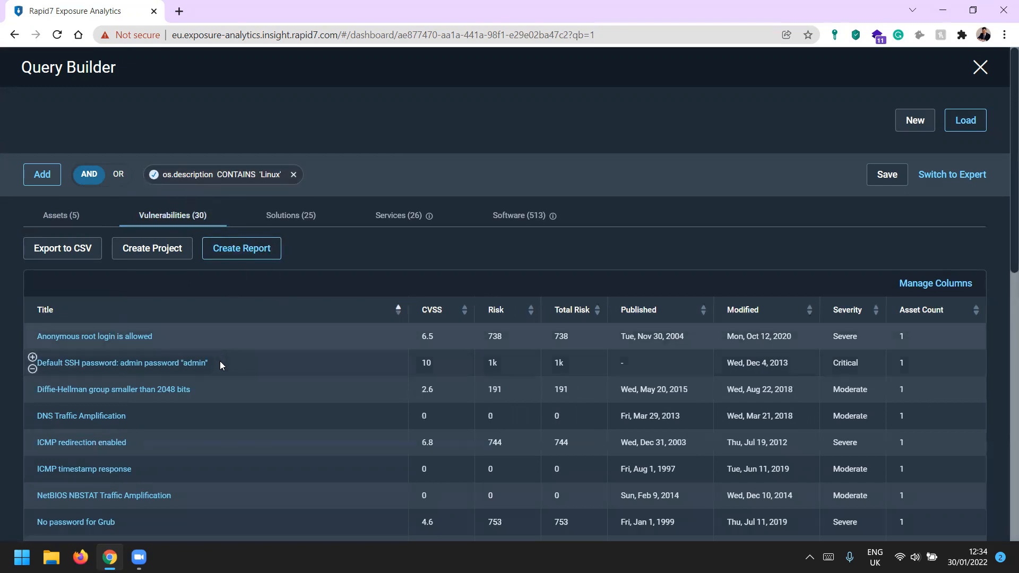
{"action": "scroll", "coordinate": [223, 427], "scroll_direction": "down", "scroll_amount": 9}
{"action": "scroll", "coordinate": [240, 415], "scroll_direction": "up", "scroll_amount": 9}
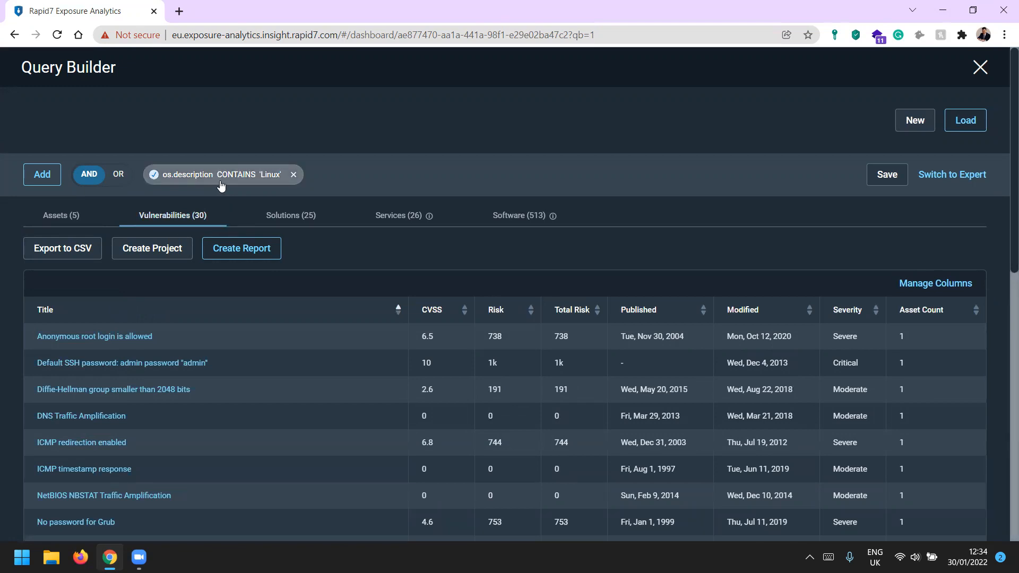
Save the query under the name Linux and close the Query Builder.
{"action": "left_click", "coordinate": [882, 176]}
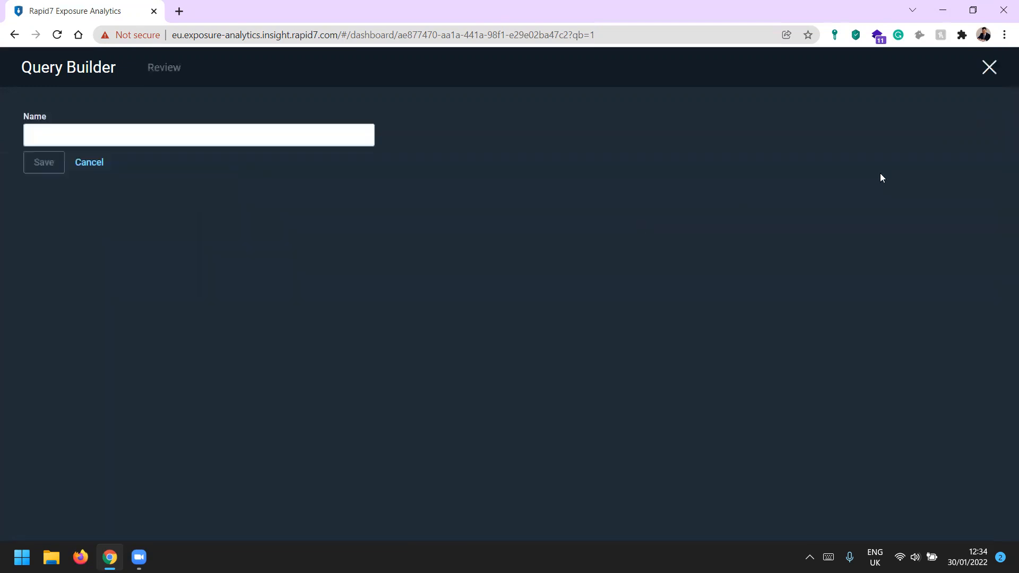
{"action": "left_click", "coordinate": [179, 129]}
{"action": "type", "text": "L"}
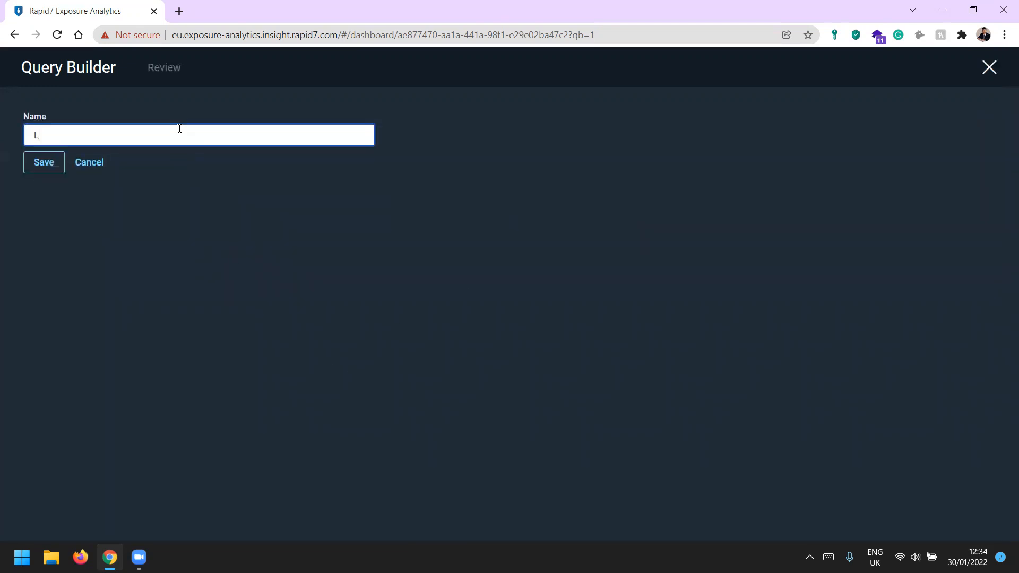
{"action": "type", "text": "inux"}
{"action": "left_click", "coordinate": [43, 162]}
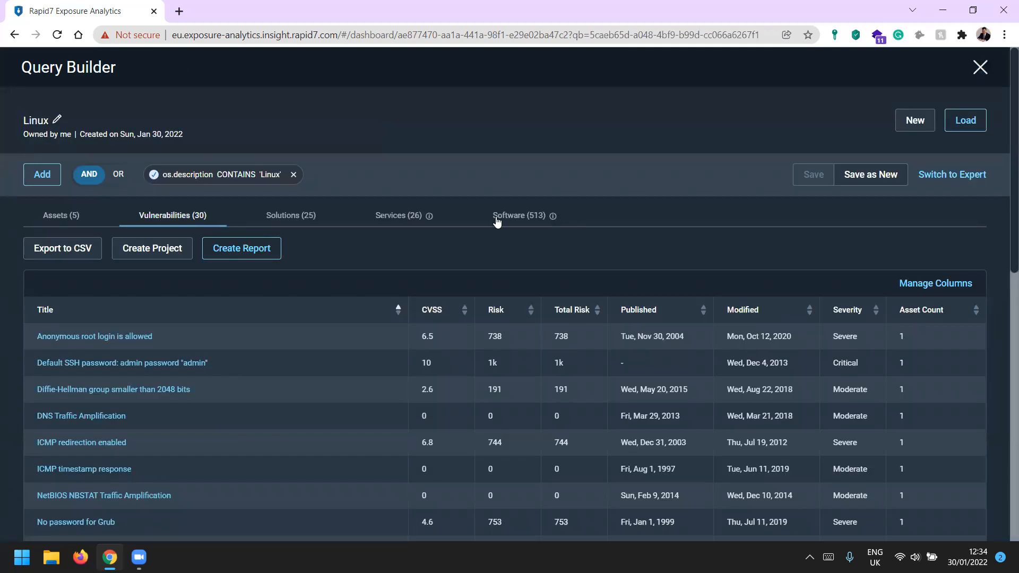
{"action": "left_click", "coordinate": [980, 67]}
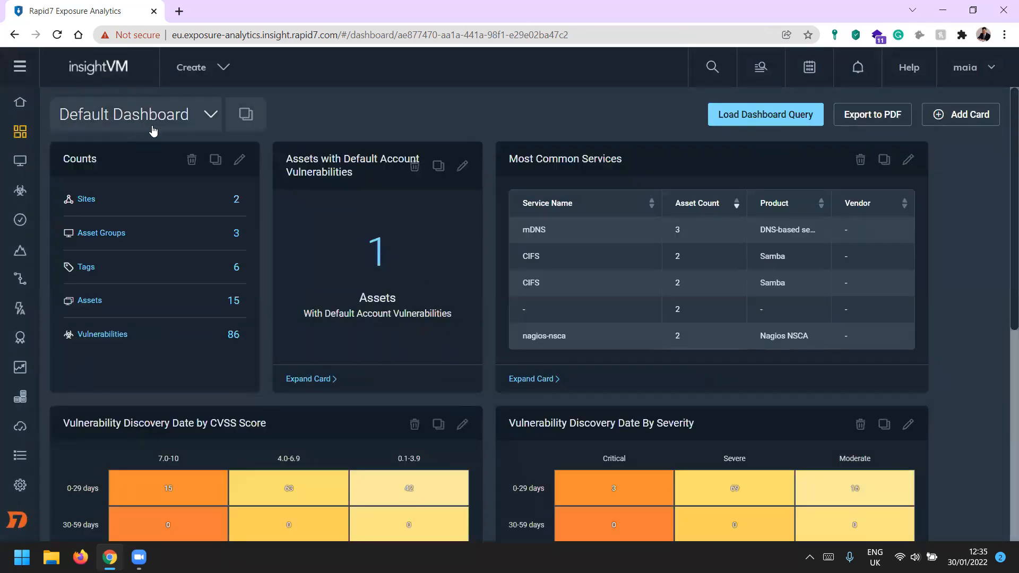
Load the saved Linux query on the Default Dashboard, trying out the owned-by-me filter in the query list.
{"action": "left_click", "coordinate": [792, 124]}
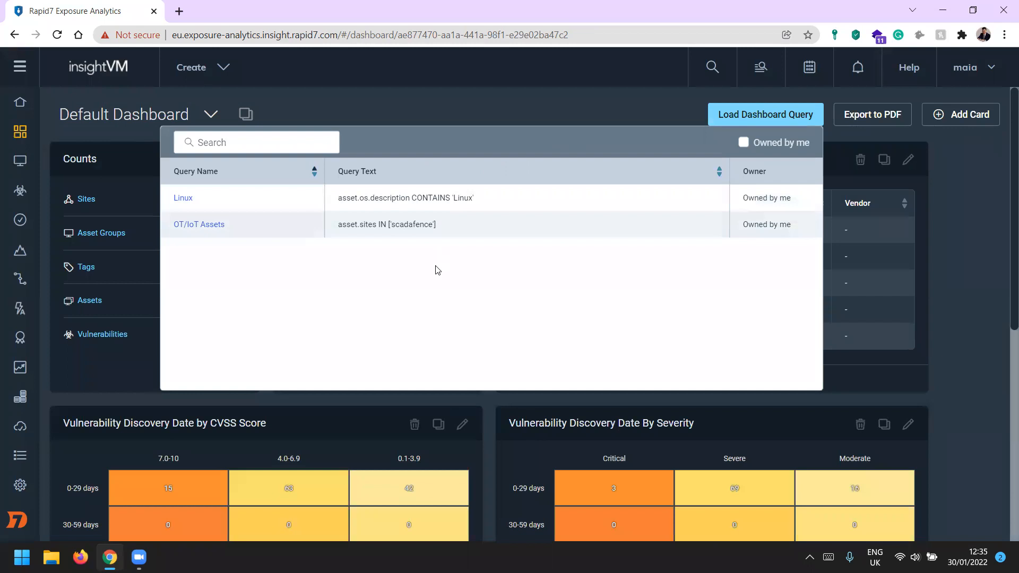
{"action": "mouse_move", "coordinate": [730, 204]}
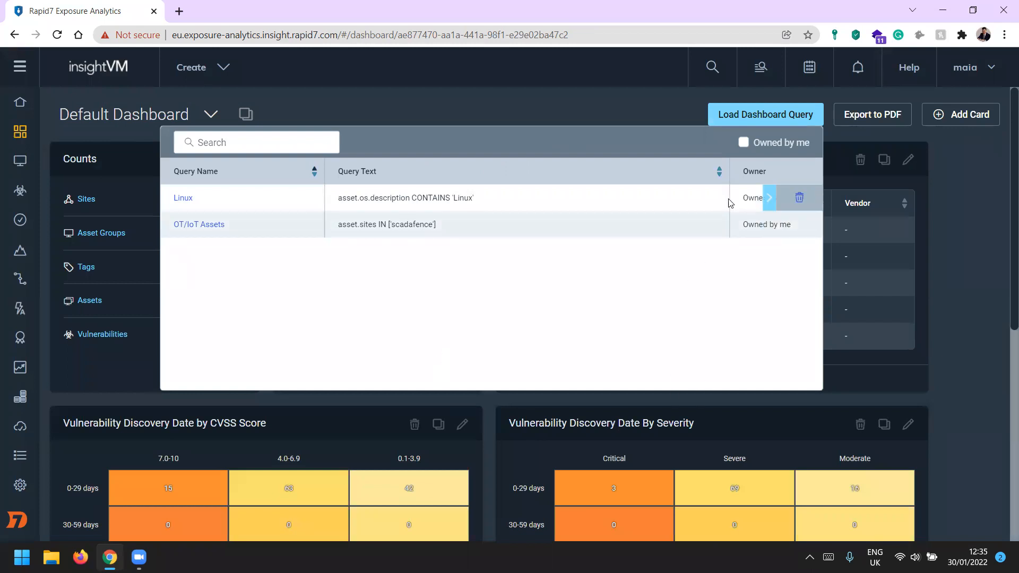
{"action": "left_click", "coordinate": [745, 143]}
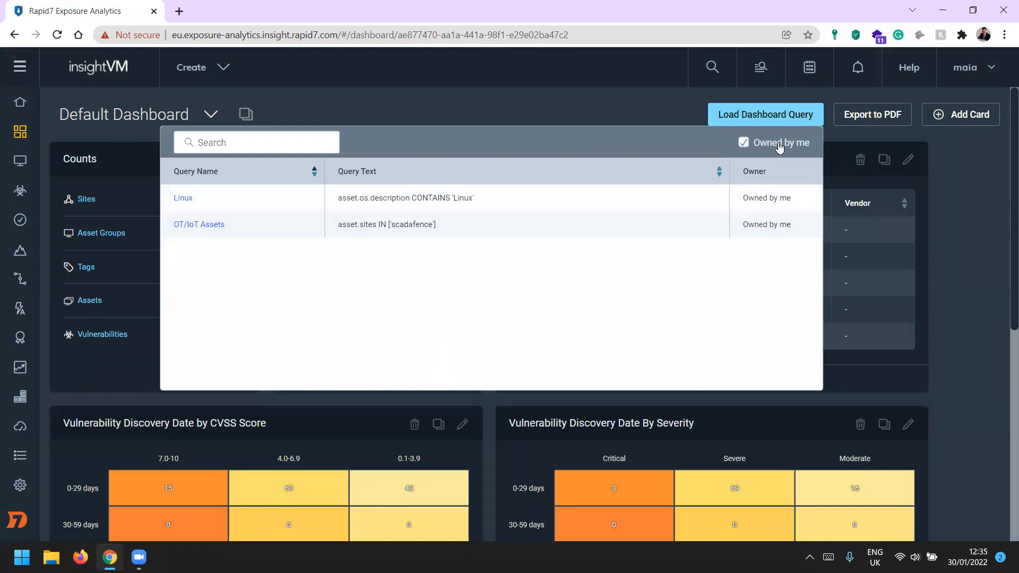
{"action": "left_click", "coordinate": [748, 147]}
{"action": "left_click", "coordinate": [253, 146]}
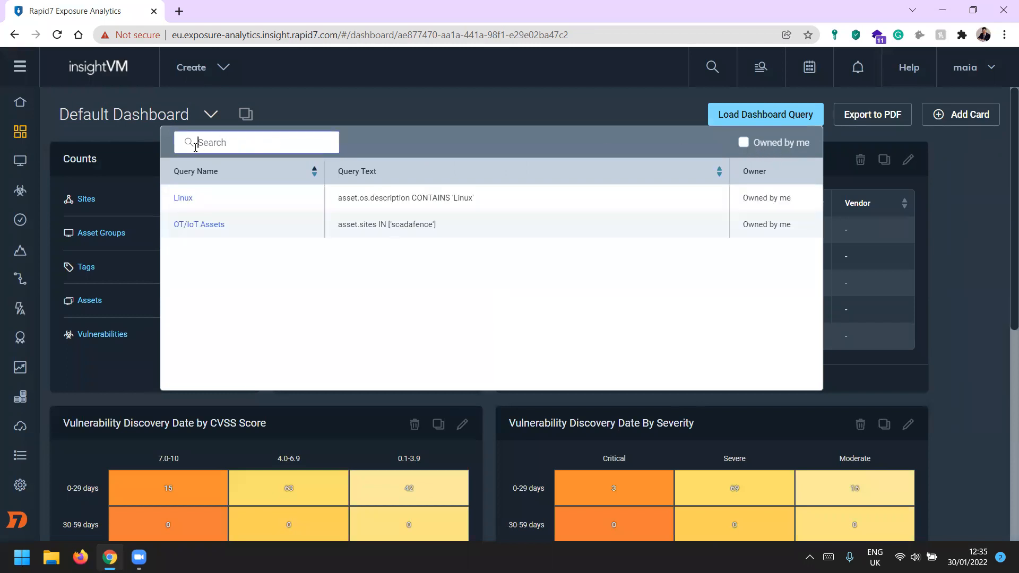
{"action": "type", "text": "ux"}
{"action": "left_click", "coordinate": [184, 200]}
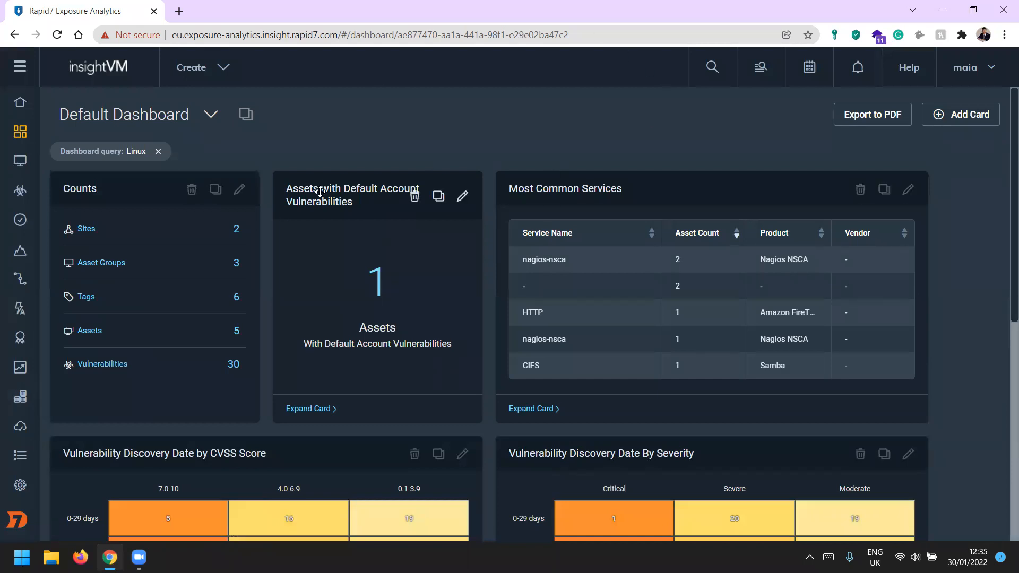
Review the dashboard cards filtered by the Linux query, including the discovery date heat maps and Most Common Vulnerabilities.
{"action": "scroll", "coordinate": [202, 249], "scroll_direction": "down", "scroll_amount": 8}
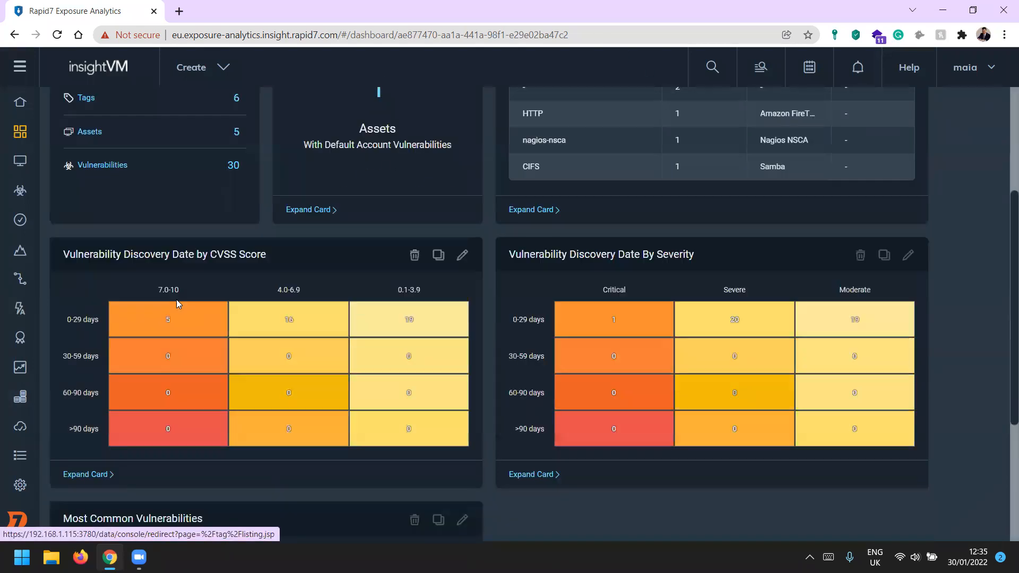
{"action": "scroll", "coordinate": [214, 472], "scroll_direction": "up", "scroll_amount": 8}
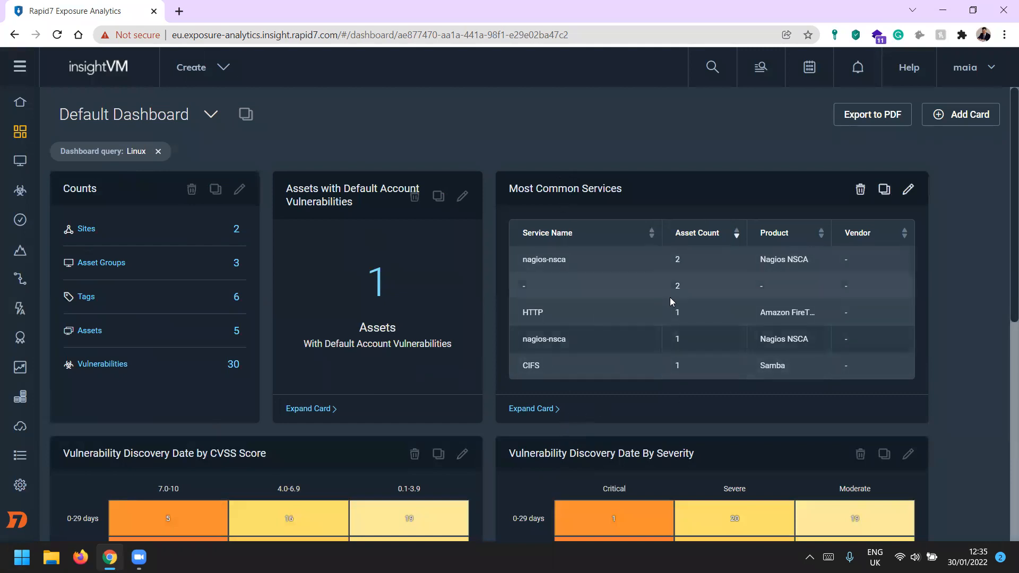
{"action": "scroll", "coordinate": [632, 330], "scroll_direction": "down", "scroll_amount": 3}
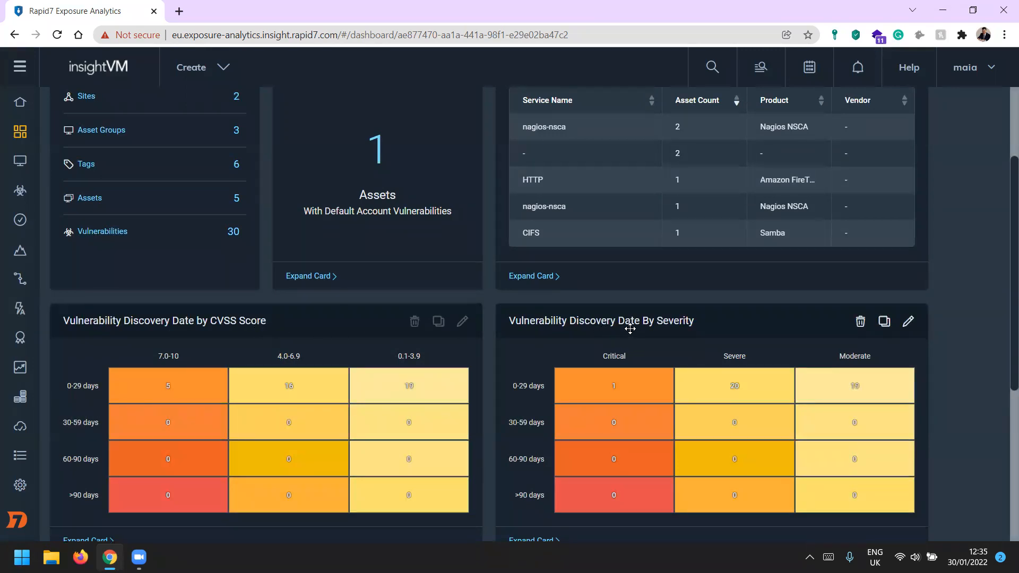
{"action": "scroll", "coordinate": [648, 362], "scroll_direction": "down", "scroll_amount": 5}
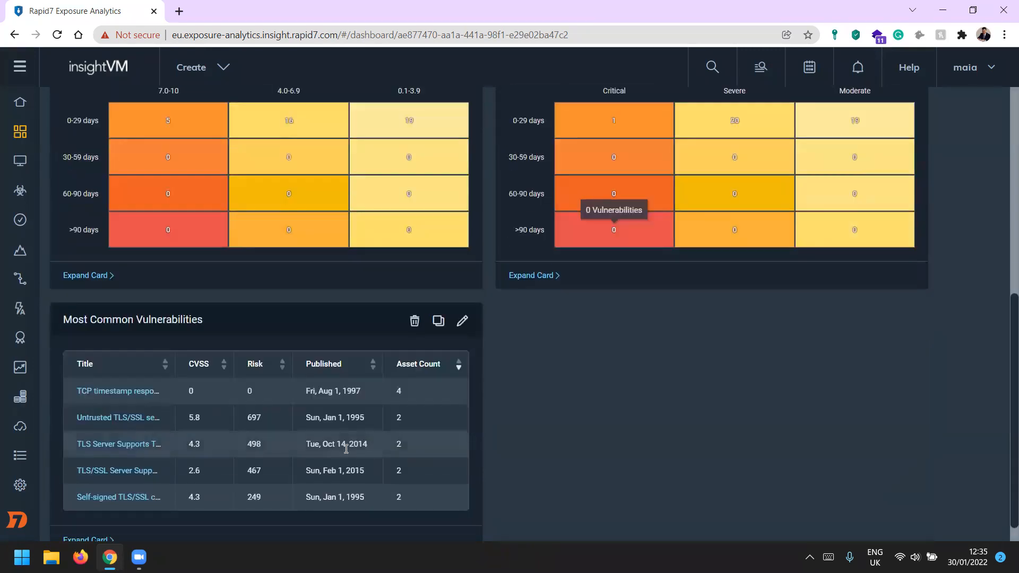
{"action": "scroll", "coordinate": [159, 478], "scroll_direction": "down", "scroll_amount": 1}
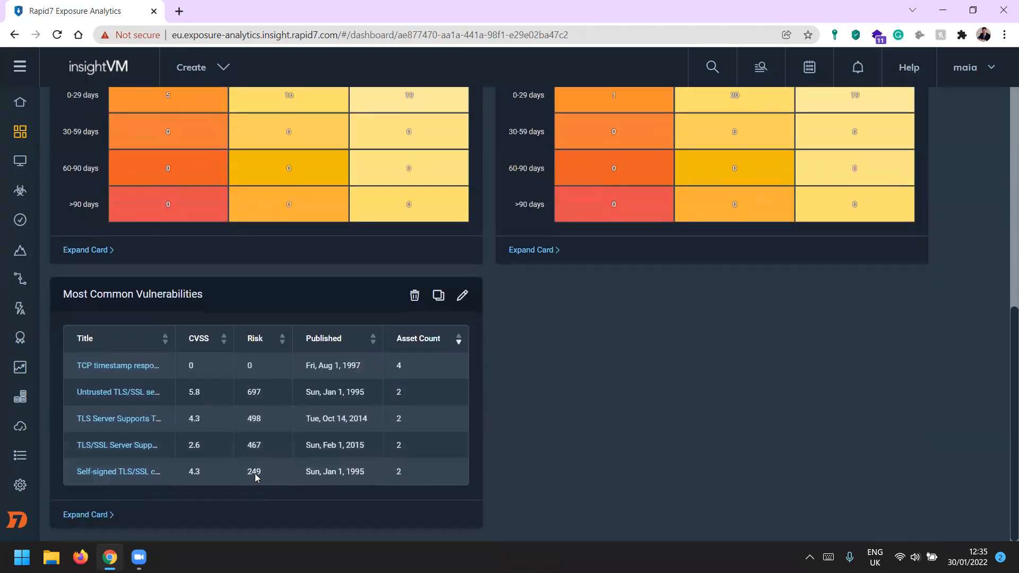
{"action": "scroll", "coordinate": [255, 503], "scroll_direction": "up", "scroll_amount": 4}
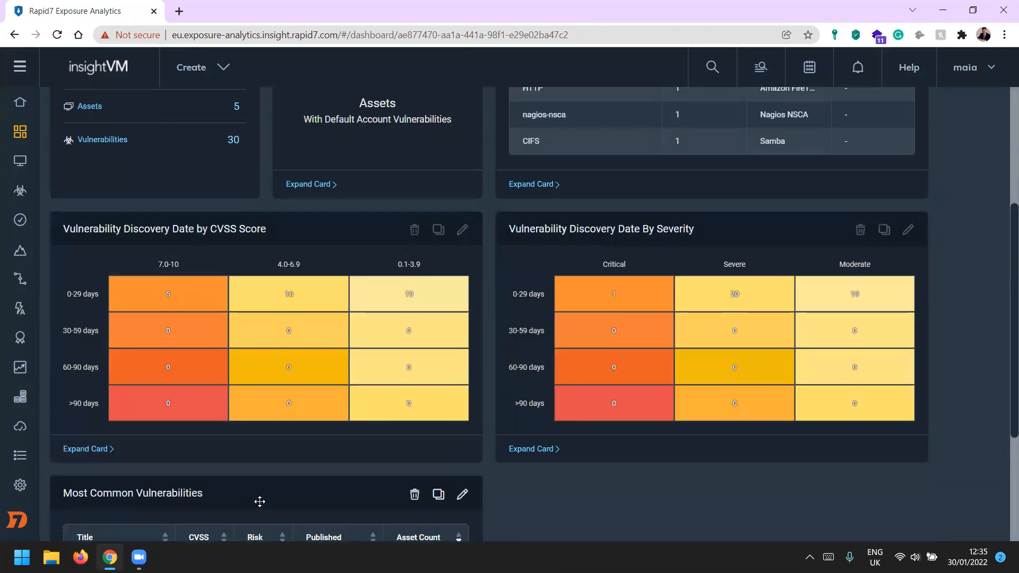
{"action": "scroll", "coordinate": [259, 501], "scroll_direction": "up", "scroll_amount": 5}
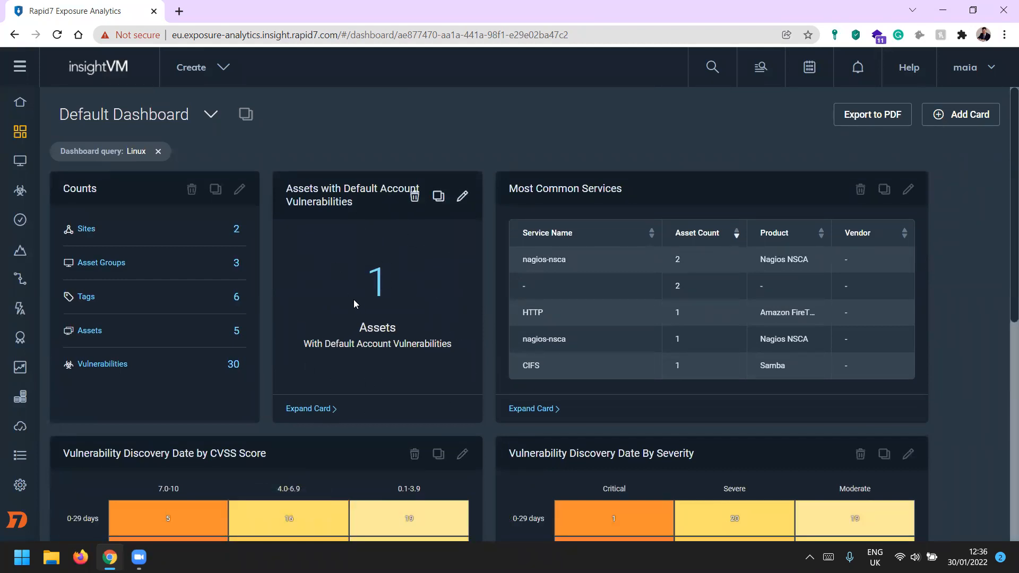
Open the card library for the dashboard and browse the cards in the Vulnerabilities category.
{"action": "left_click", "coordinate": [958, 117]}
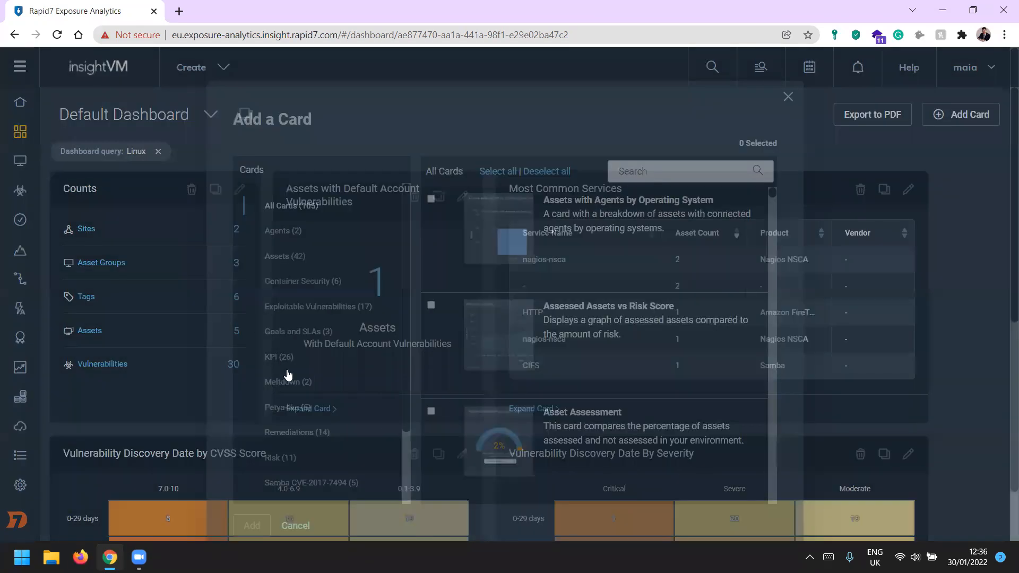
{"action": "scroll", "coordinate": [371, 424], "scroll_direction": "down", "scroll_amount": 3}
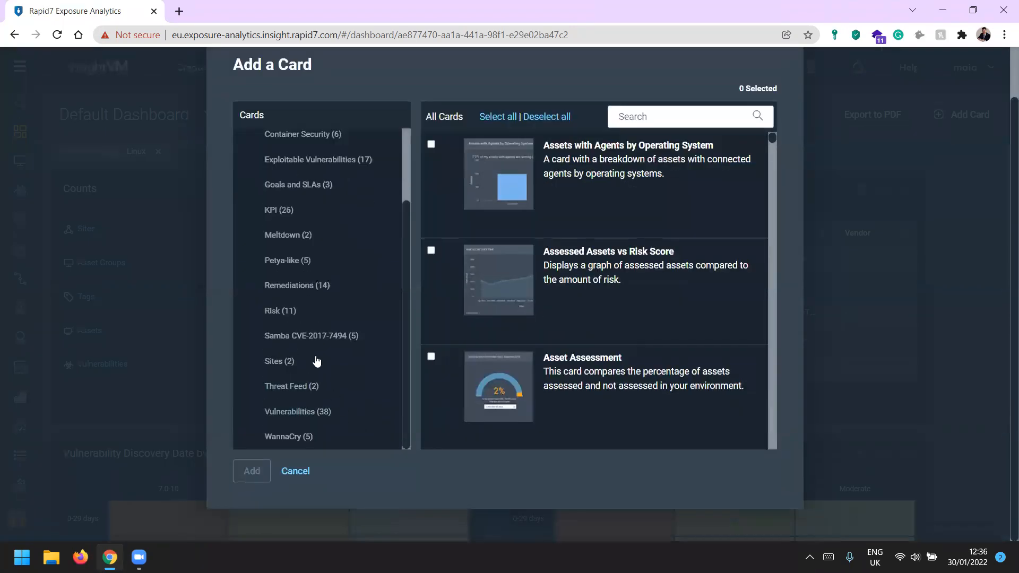
{"action": "left_click", "coordinate": [310, 413]}
{"action": "scroll", "coordinate": [510, 395], "scroll_direction": "down", "scroll_amount": 15}
{"action": "scroll", "coordinate": [622, 335], "scroll_direction": "down", "scroll_amount": 20}
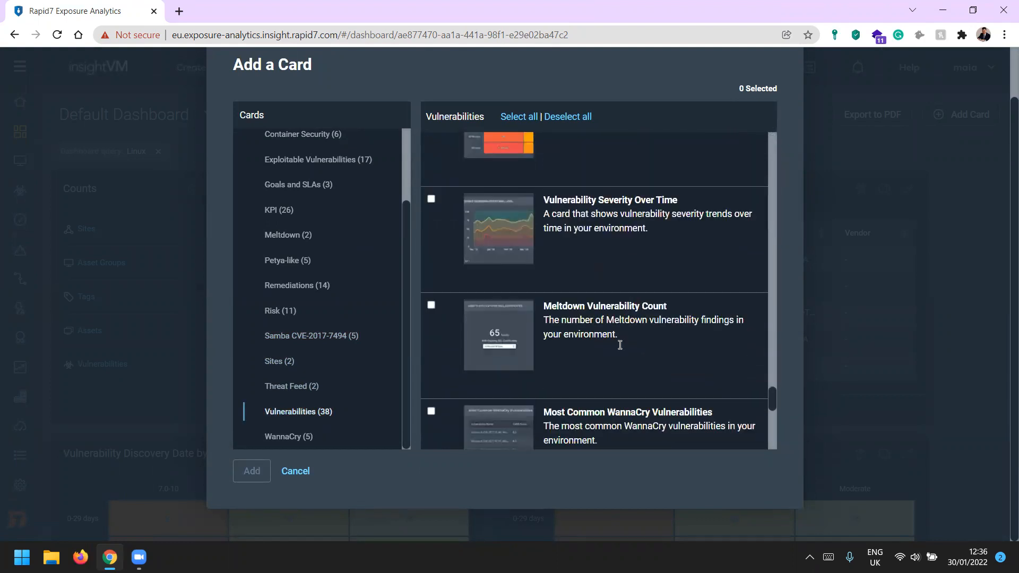
{"action": "scroll", "coordinate": [620, 344], "scroll_direction": "down", "scroll_amount": 2}
{"action": "scroll", "coordinate": [619, 346], "scroll_direction": "down", "scroll_amount": 10}
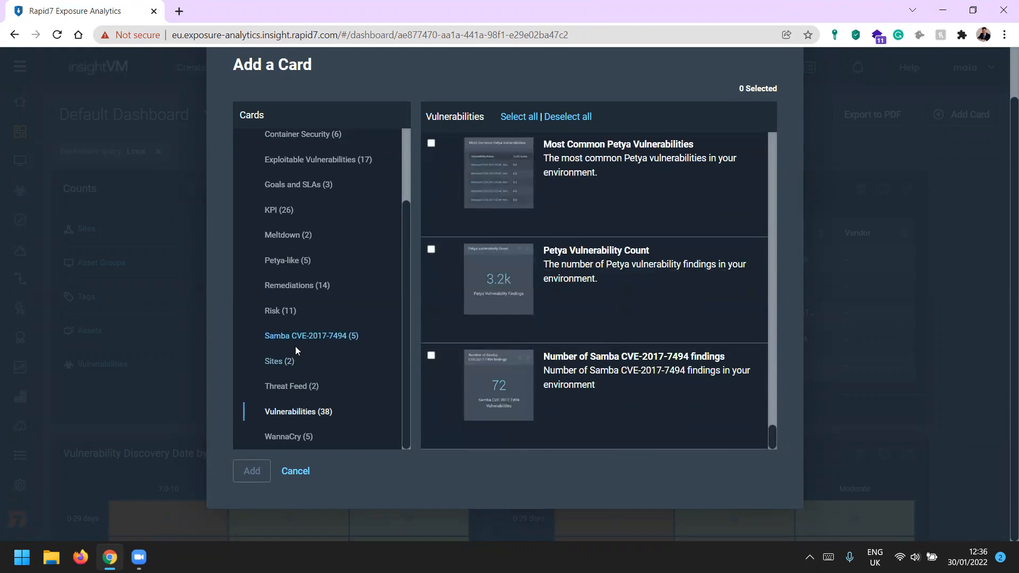
Browse the available cards in the Sites and Risk categories, and close the card library without adding any.
{"action": "left_click", "coordinate": [295, 363]}
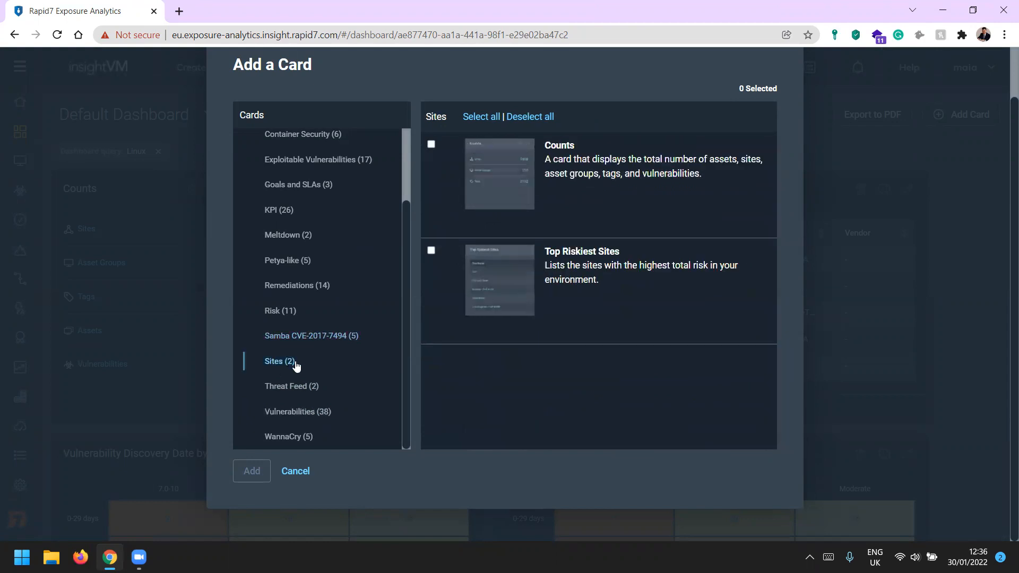
{"action": "left_click", "coordinate": [289, 312]}
{"action": "scroll", "coordinate": [523, 300], "scroll_direction": "down", "scroll_amount": 5}
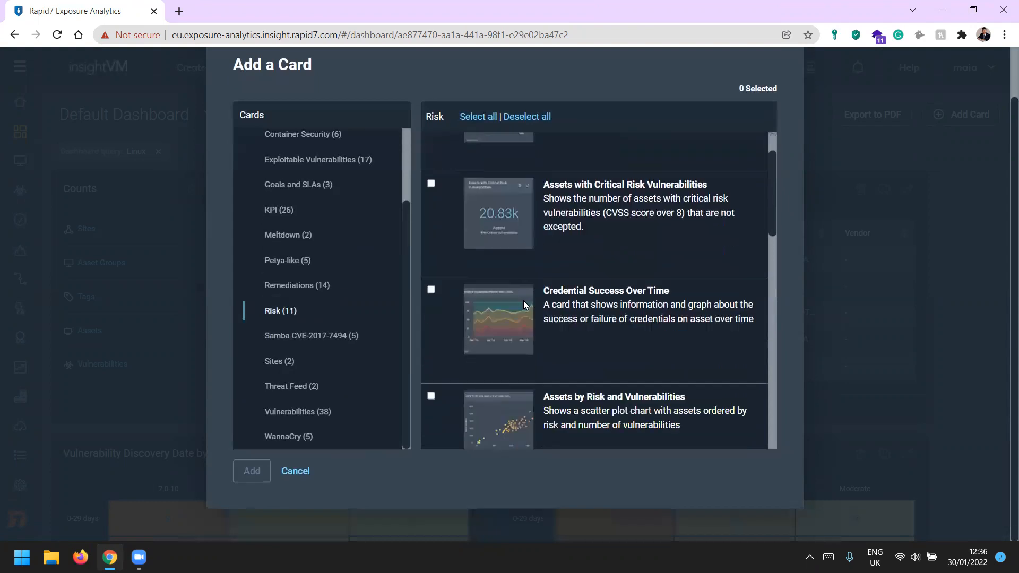
{"action": "scroll", "coordinate": [546, 302], "scroll_direction": "down", "scroll_amount": 1}
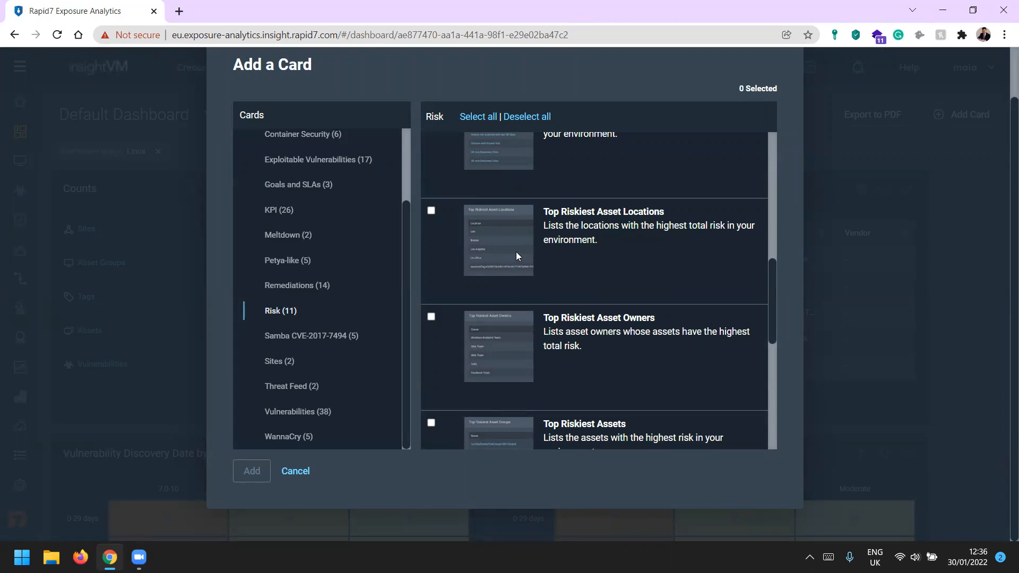
{"action": "scroll", "coordinate": [517, 256], "scroll_direction": "down", "scroll_amount": 3}
{"action": "scroll", "coordinate": [564, 271], "scroll_direction": "down", "scroll_amount": 3}
{"action": "scroll", "coordinate": [567, 281], "scroll_direction": "up", "scroll_amount": 12}
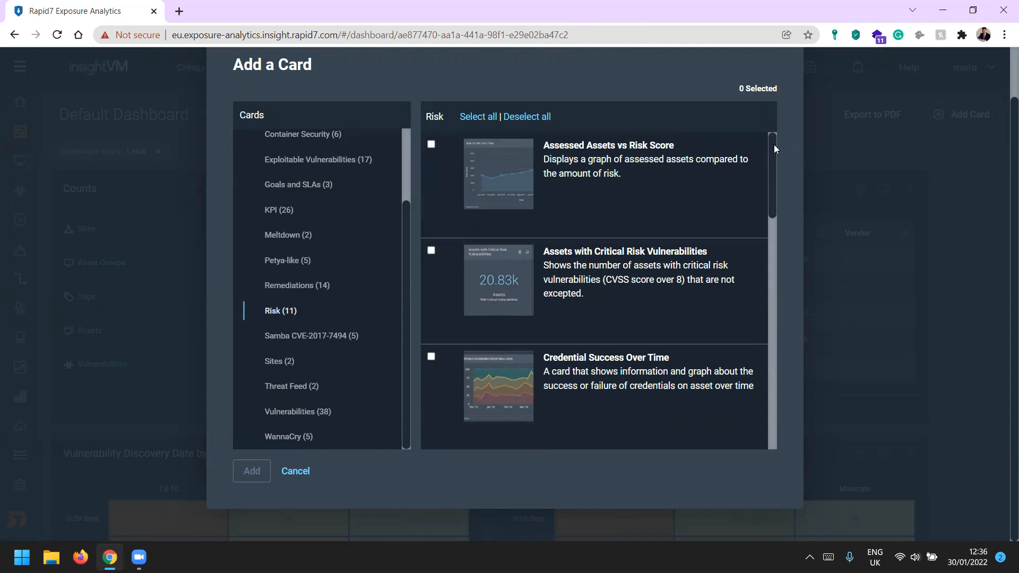
{"action": "scroll", "coordinate": [485, 191], "scroll_direction": "up", "scroll_amount": 1}
{"action": "left_click", "coordinate": [788, 96]}
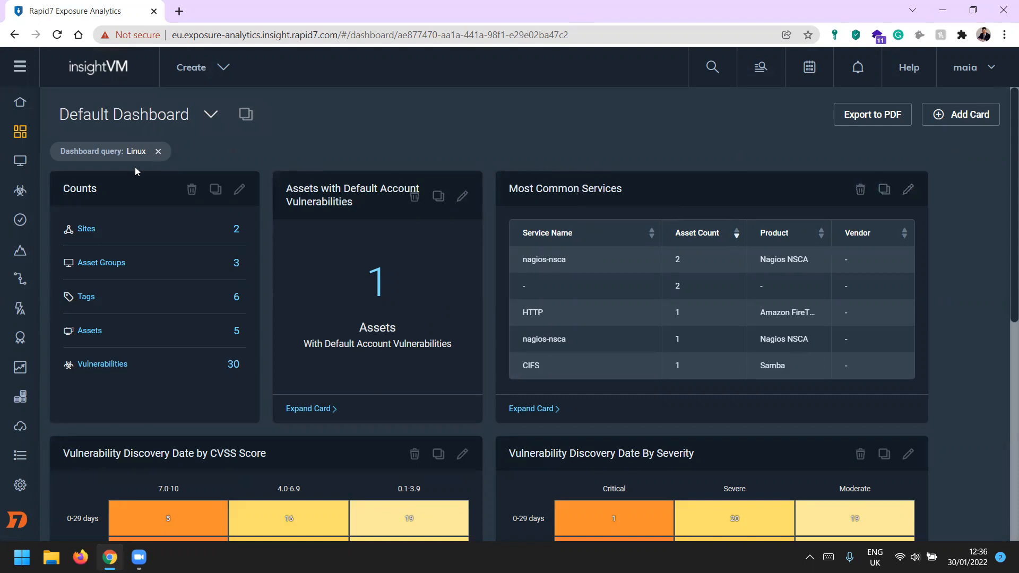
Clear the Linux query from the Default Dashboard and start a new filter in the Query Builder.
{"action": "left_click", "coordinate": [158, 151]}
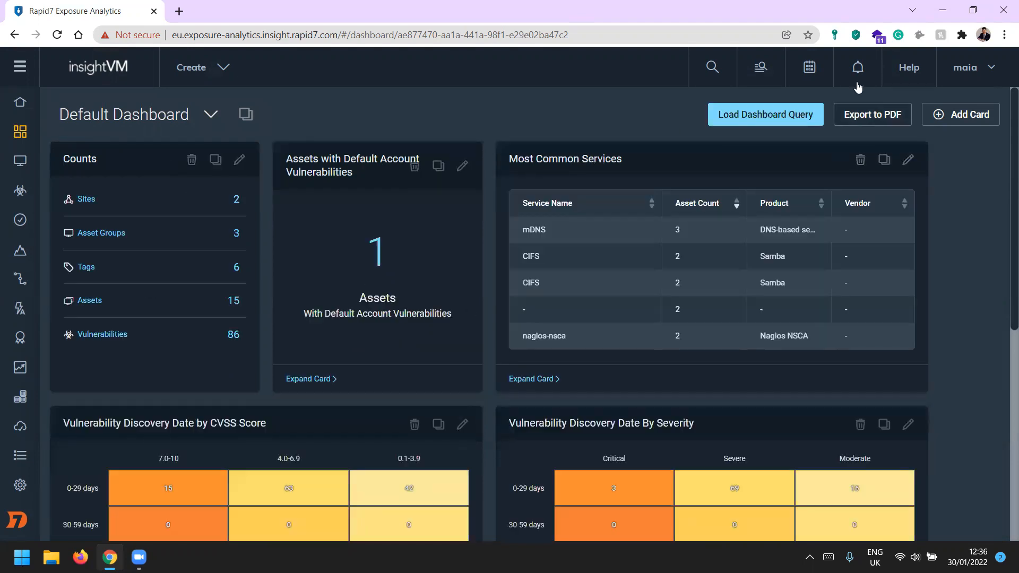
{"action": "left_click", "coordinate": [760, 67]}
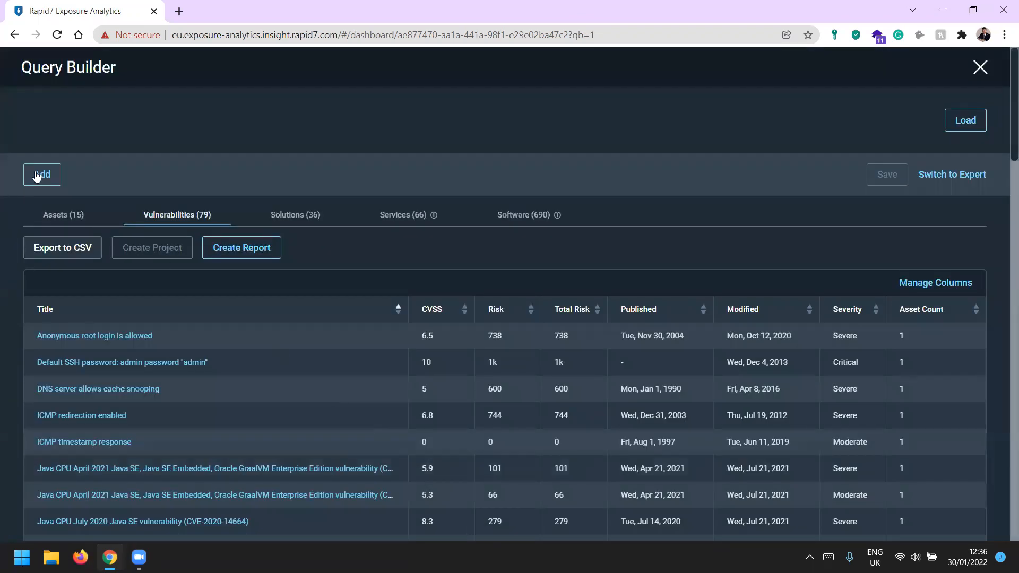
{"action": "left_click", "coordinate": [36, 171]}
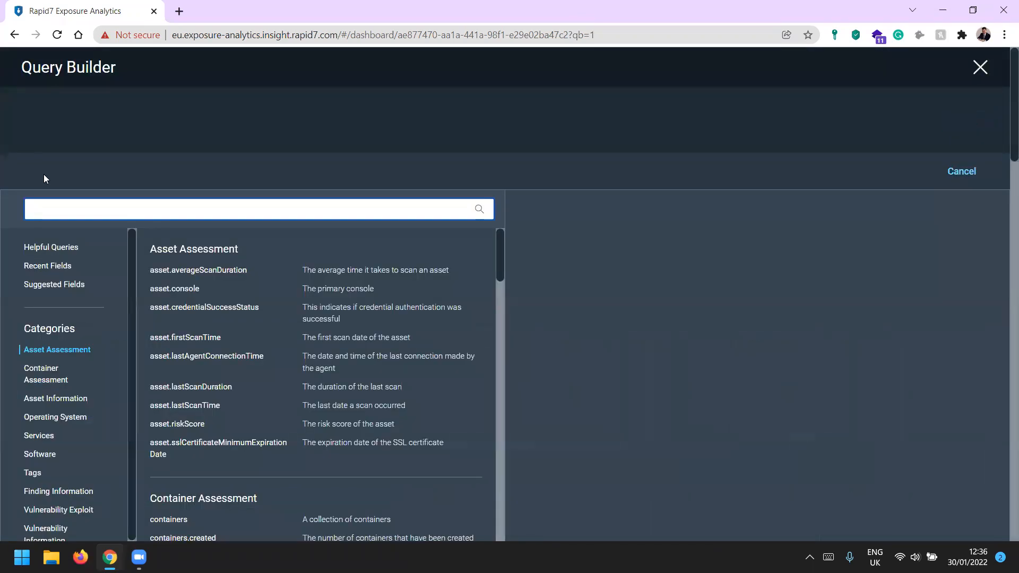
Browse the Query Builder's filter categories and its Asset Assessment, Container Assessment and Asset Information fields.
{"action": "scroll", "coordinate": [85, 342], "scroll_direction": "down", "scroll_amount": 1}
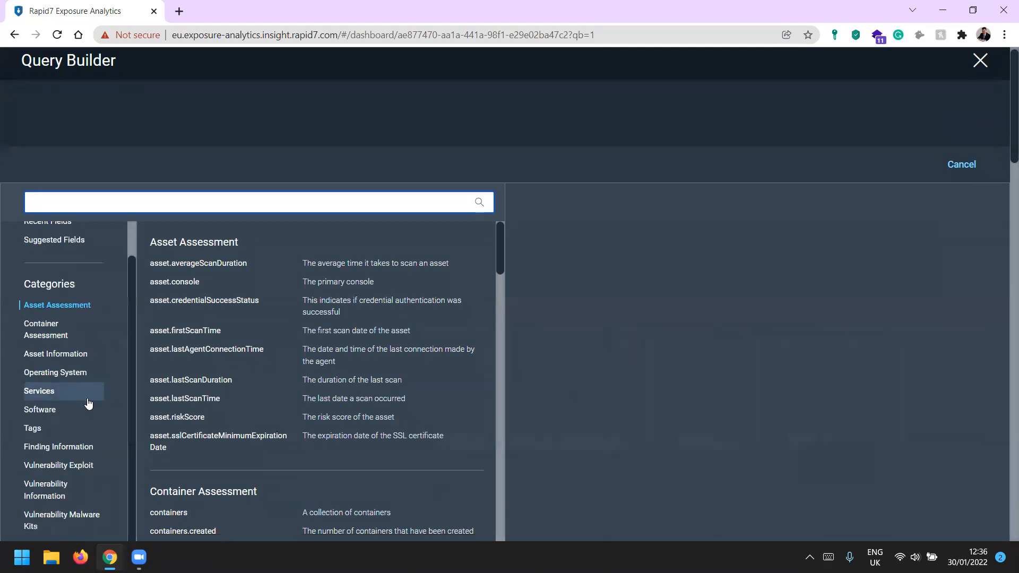
{"action": "scroll", "coordinate": [84, 414], "scroll_direction": "down", "scroll_amount": 3}
{"action": "scroll", "coordinate": [85, 404], "scroll_direction": "up", "scroll_amount": 1}
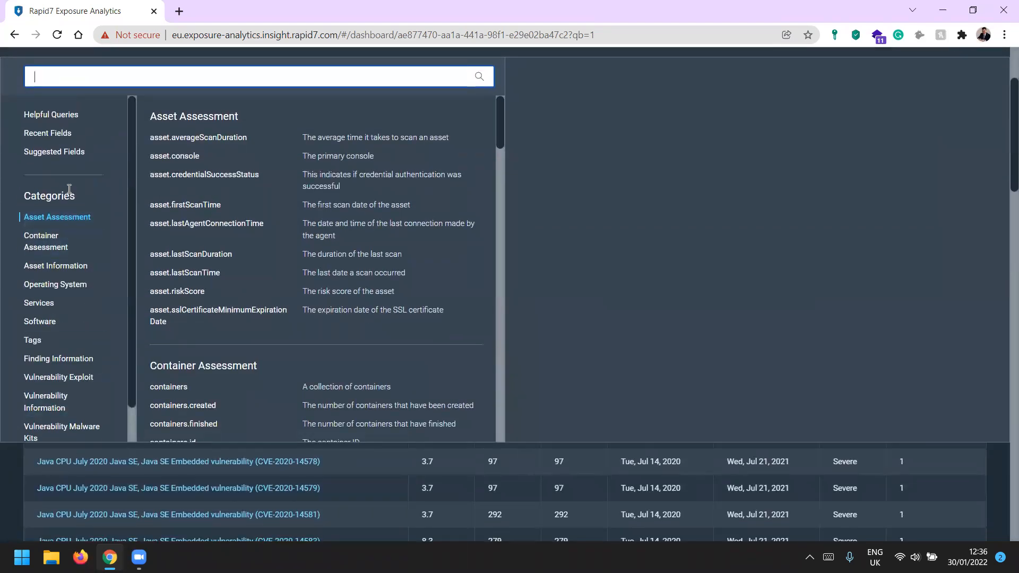
{"action": "scroll", "coordinate": [32, 392], "scroll_direction": "down", "scroll_amount": 1}
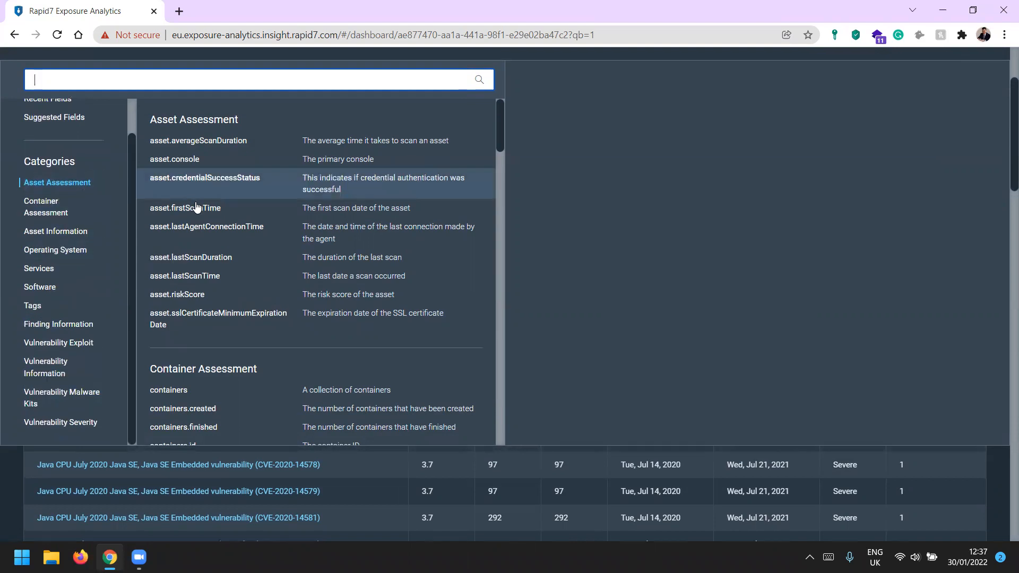
{"action": "scroll", "coordinate": [193, 268], "scroll_direction": "up", "scroll_amount": 3}
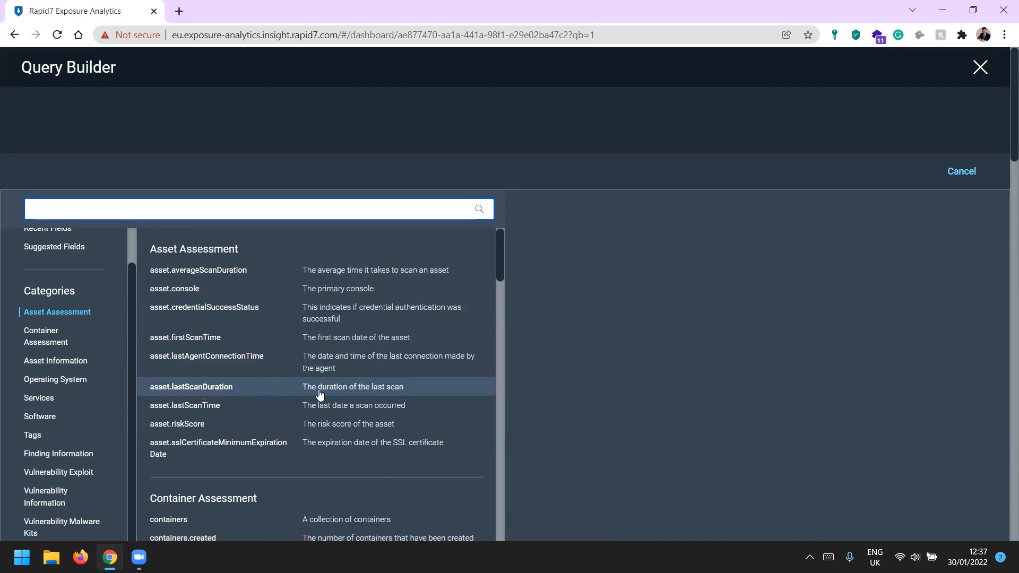
{"action": "scroll", "coordinate": [223, 395], "scroll_direction": "down", "scroll_amount": 3}
{"action": "scroll", "coordinate": [191, 406], "scroll_direction": "down", "scroll_amount": 4}
{"action": "scroll", "coordinate": [191, 398], "scroll_direction": "down", "scroll_amount": 2}
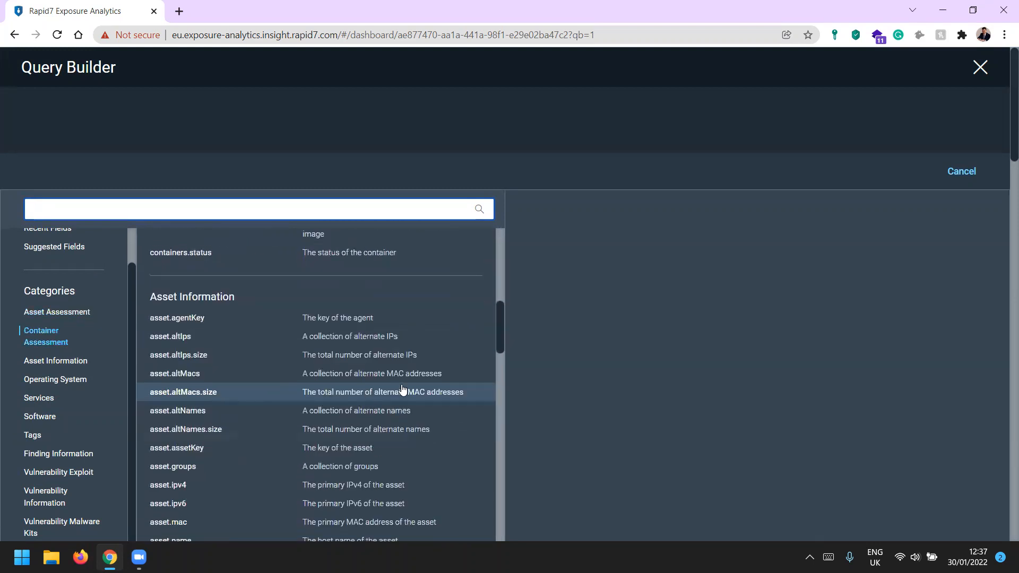
{"action": "scroll", "coordinate": [626, 367], "scroll_direction": "down", "scroll_amount": 1}
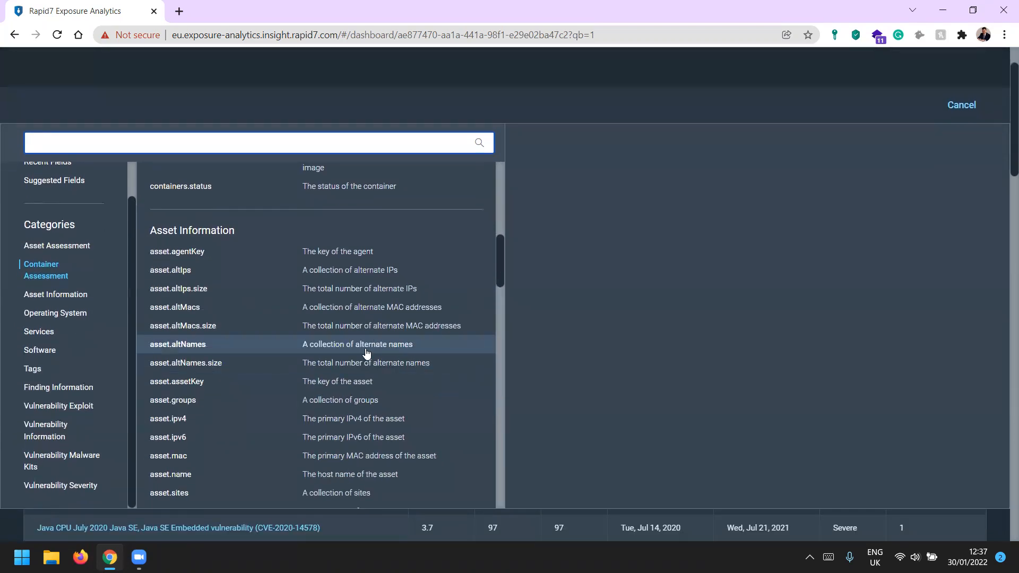
{"action": "scroll", "coordinate": [366, 353], "scroll_direction": "down", "scroll_amount": 1}
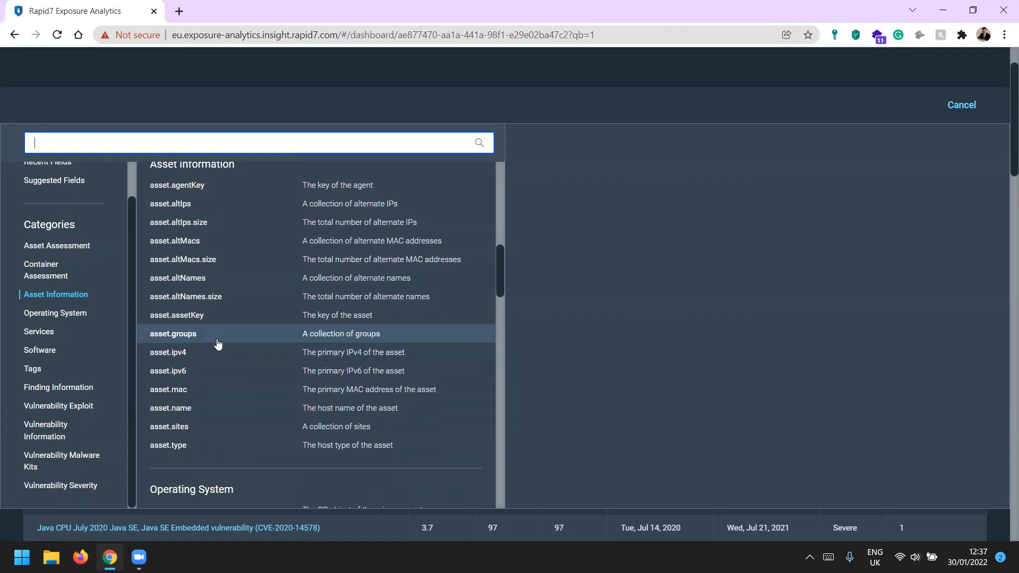
{"action": "scroll", "coordinate": [217, 345], "scroll_direction": "up", "scroll_amount": 1}
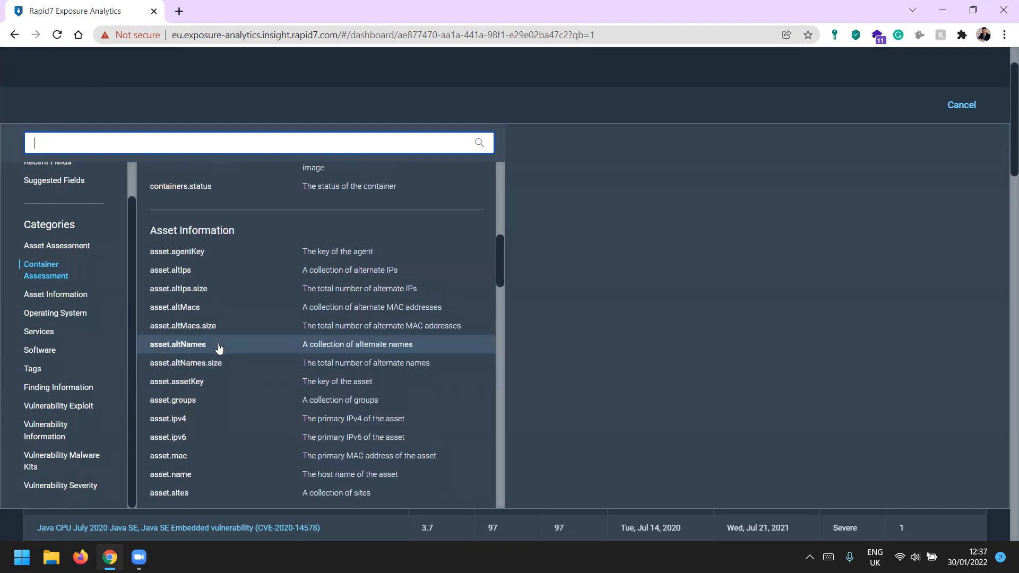
Examine the query fields offered under Operating System, Services, Software and Tags.
{"action": "scroll", "coordinate": [218, 344], "scroll_direction": "down", "scroll_amount": 5}
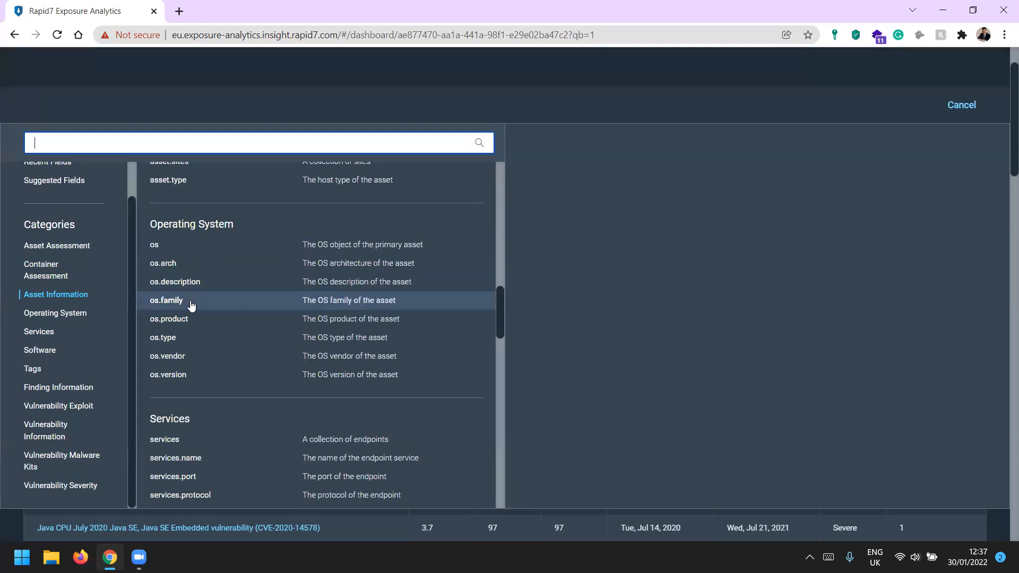
{"action": "scroll", "coordinate": [202, 385], "scroll_direction": "down", "scroll_amount": 2}
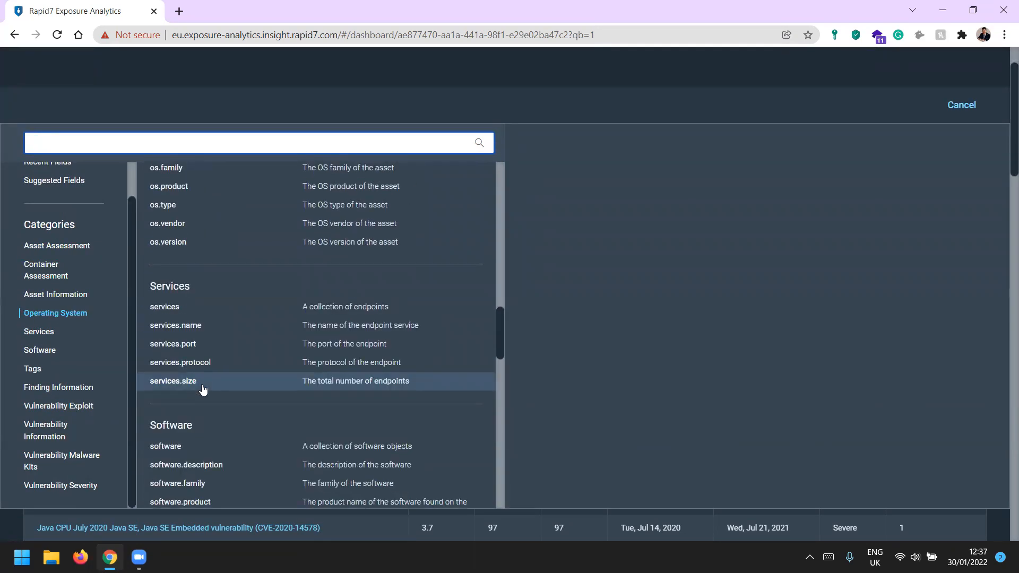
{"action": "scroll", "coordinate": [201, 393], "scroll_direction": "down", "scroll_amount": 2}
{"action": "scroll", "coordinate": [265, 220], "scroll_direction": "up", "scroll_amount": 1}
{"action": "scroll", "coordinate": [272, 274], "scroll_direction": "down", "scroll_amount": 1}
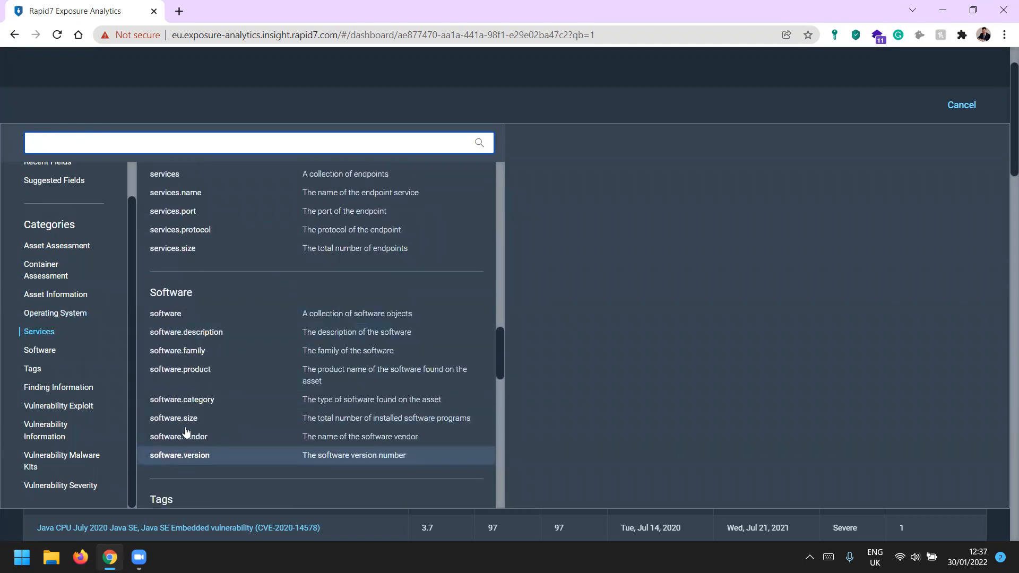
{"action": "scroll", "coordinate": [185, 432], "scroll_direction": "down", "scroll_amount": 3}
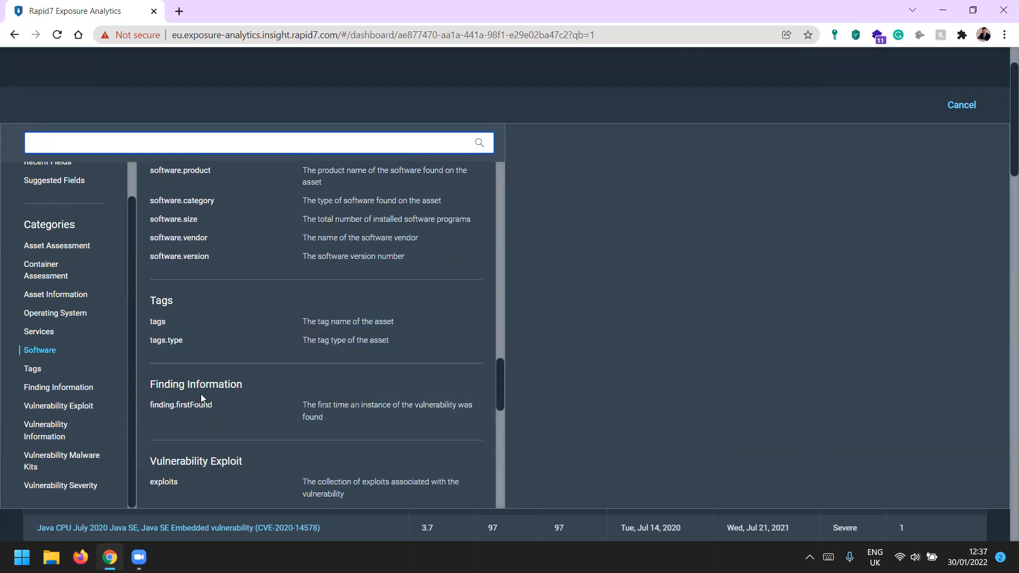
Examine the vulnerability exploit, information, malware kit and severity query fields, and leave the field list without adding a filter.
{"action": "scroll", "coordinate": [200, 394], "scroll_direction": "down", "scroll_amount": 5}
{"action": "scroll", "coordinate": [221, 332], "scroll_direction": "up", "scroll_amount": 1}
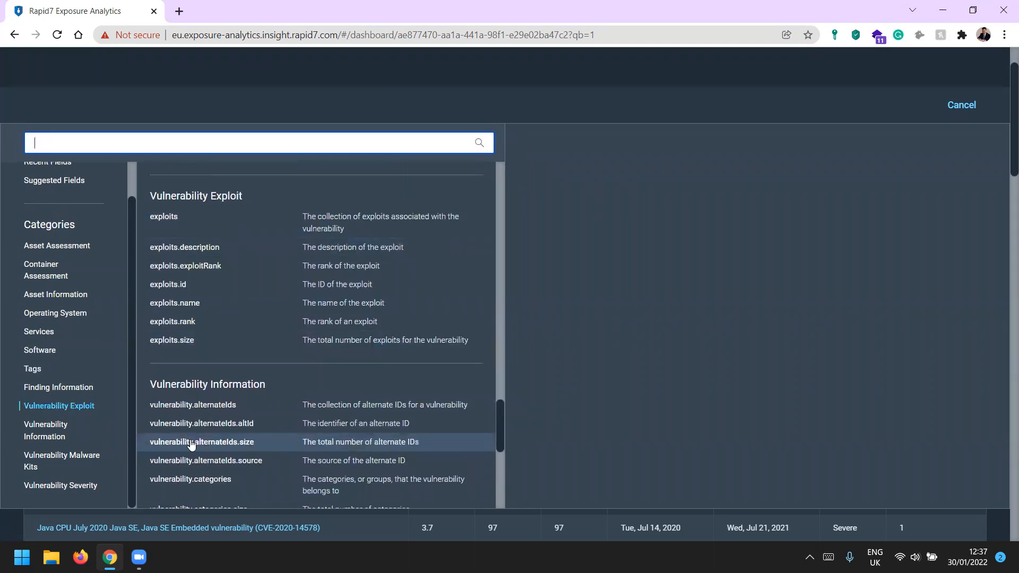
{"action": "scroll", "coordinate": [202, 425], "scroll_direction": "down", "scroll_amount": 1}
{"action": "scroll", "coordinate": [249, 435], "scroll_direction": "down", "scroll_amount": 3}
{"action": "scroll", "coordinate": [246, 350], "scroll_direction": "up", "scroll_amount": 1}
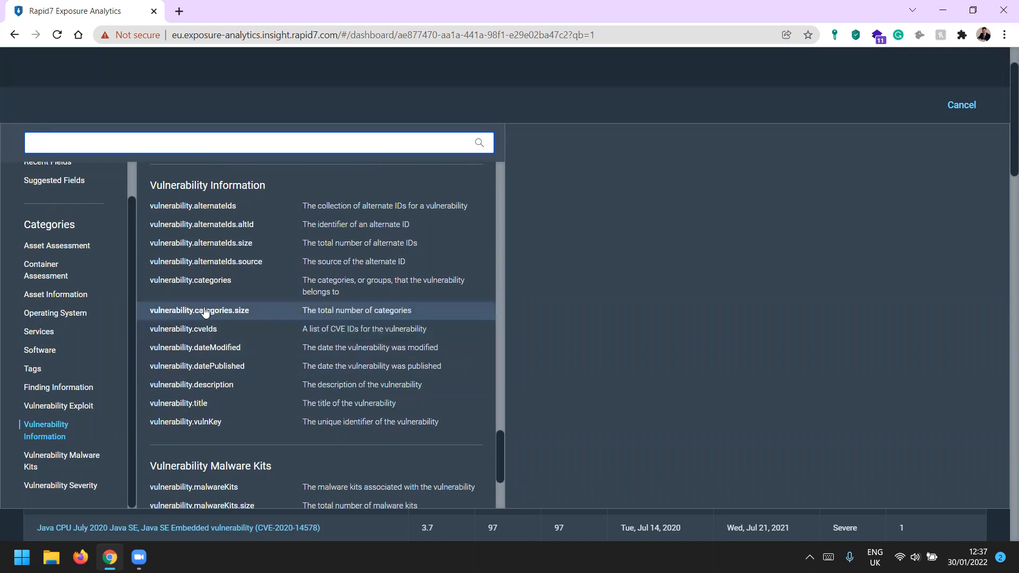
{"action": "scroll", "coordinate": [377, 328], "scroll_direction": "down", "scroll_amount": 3}
{"action": "scroll", "coordinate": [373, 332], "scroll_direction": "up", "scroll_amount": 1}
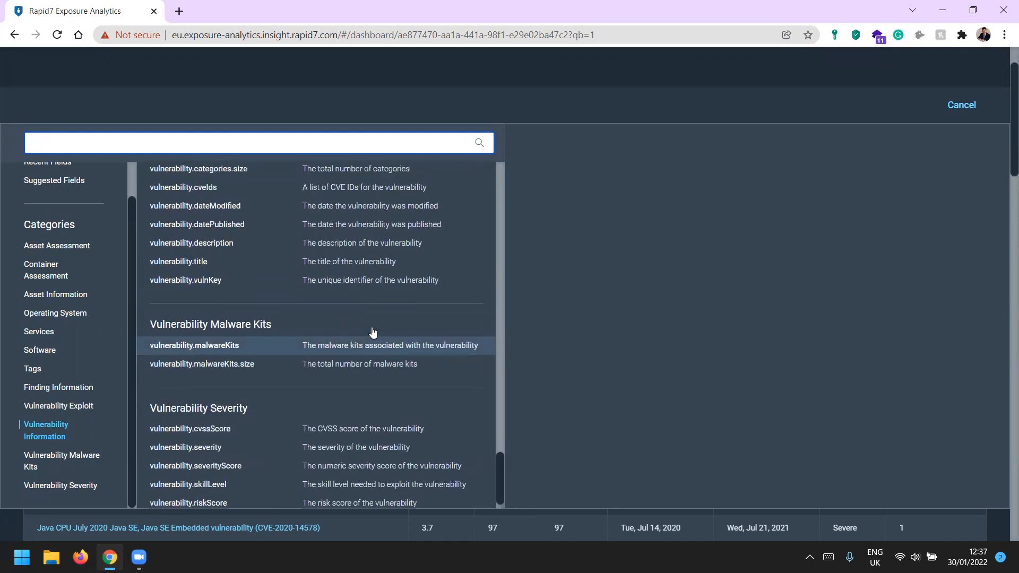
{"action": "scroll", "coordinate": [373, 332], "scroll_direction": "up", "scroll_amount": 15}
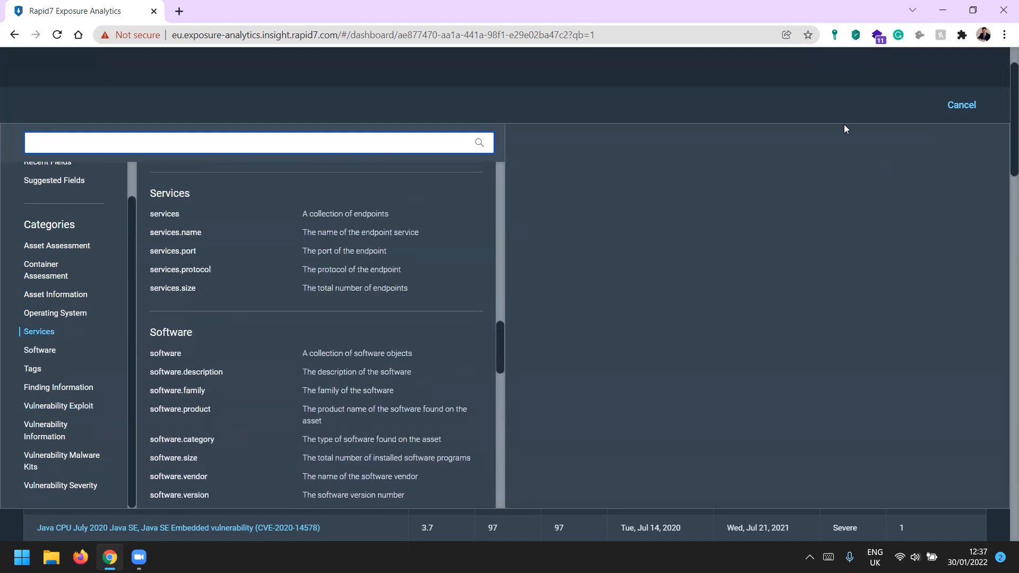
{"action": "left_click", "coordinate": [965, 102]}
{"action": "scroll", "coordinate": [98, 255], "scroll_direction": "up", "scroll_amount": 1}
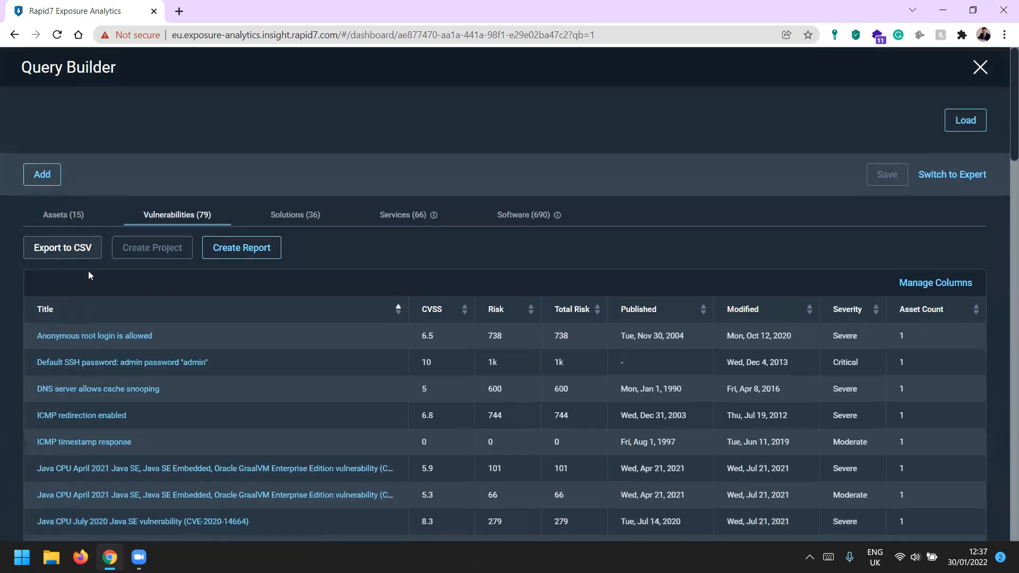
Search the query fields for "vul" and apply the filter vulnerability.title CONTAINS 'java'.
{"action": "left_click", "coordinate": [49, 182]}
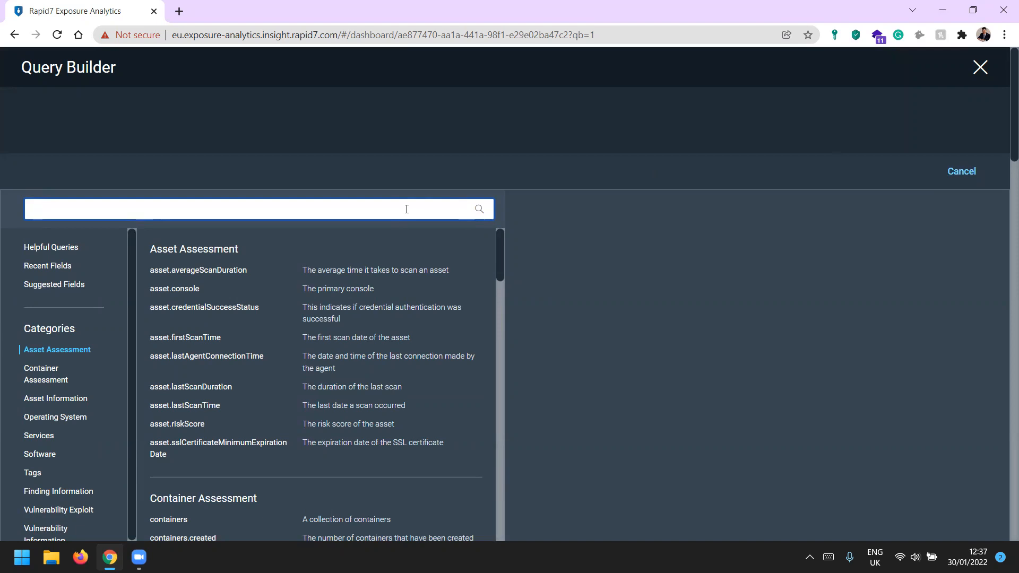
{"action": "type", "text": "vul"}
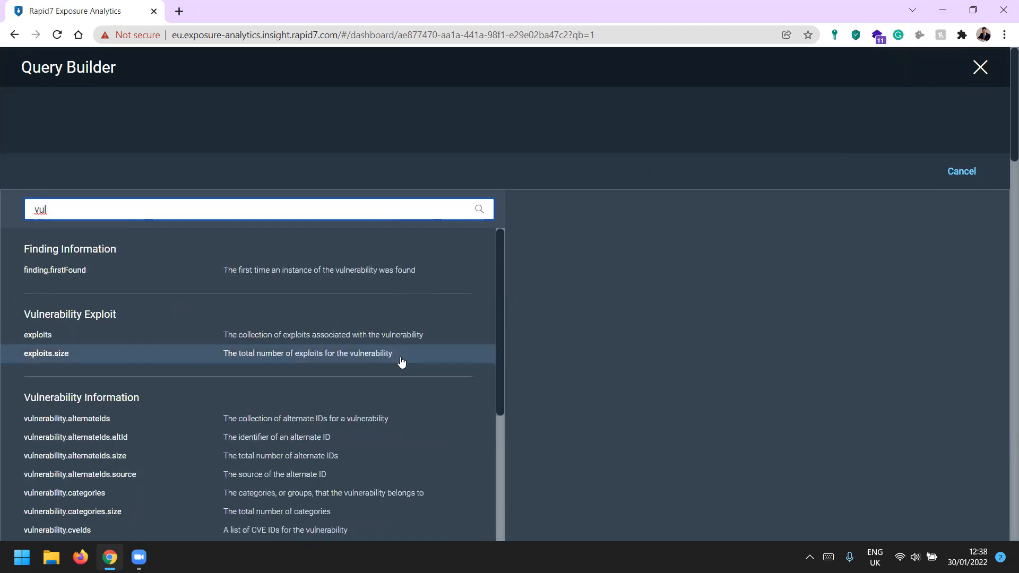
{"action": "scroll", "coordinate": [395, 364], "scroll_direction": "down", "scroll_amount": 3}
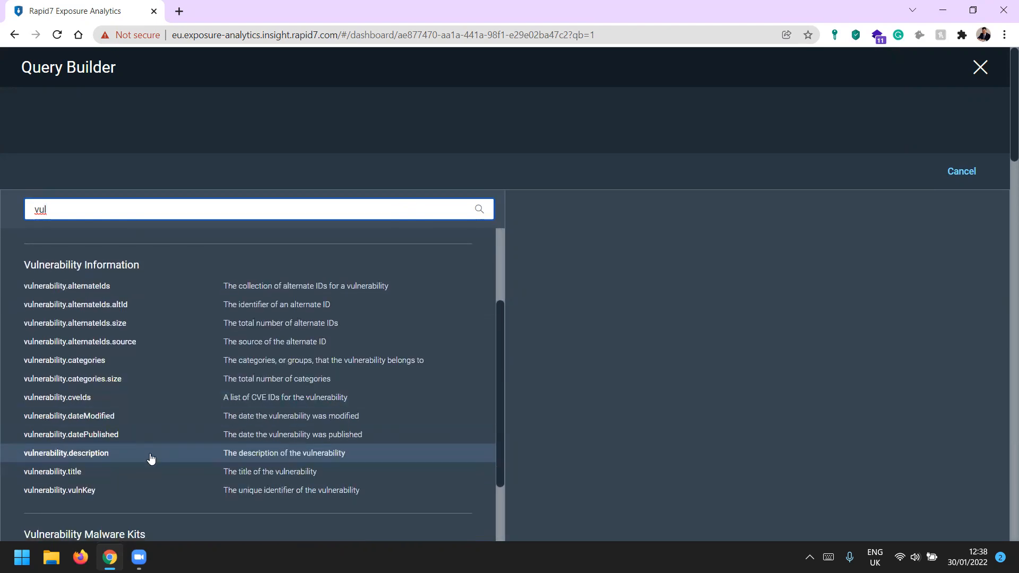
{"action": "left_click", "coordinate": [141, 478]}
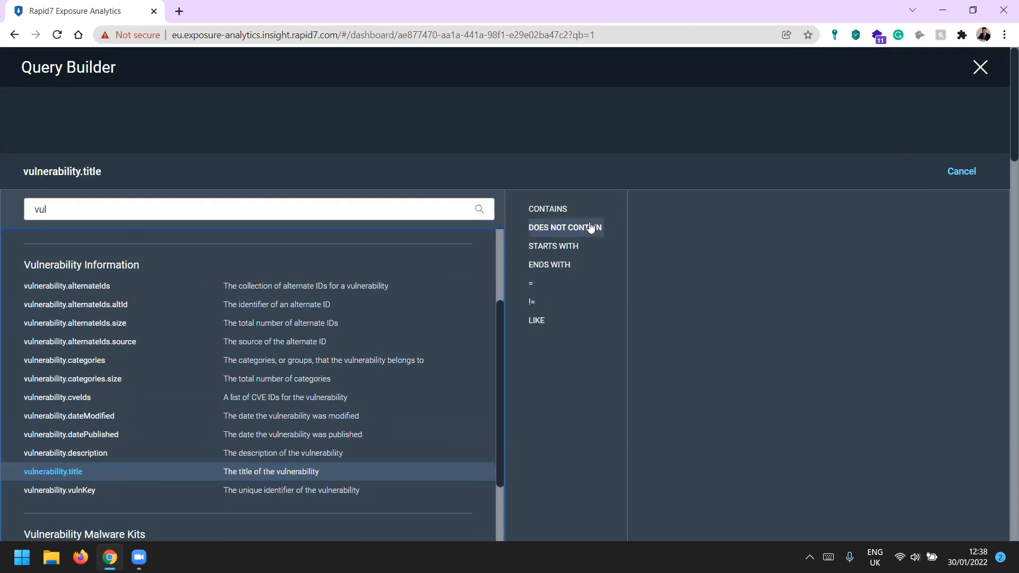
{"action": "left_click", "coordinate": [552, 210]}
{"action": "left_click", "coordinate": [724, 214]}
{"action": "type", "text": "java"}
{"action": "left_click", "coordinate": [674, 237]}
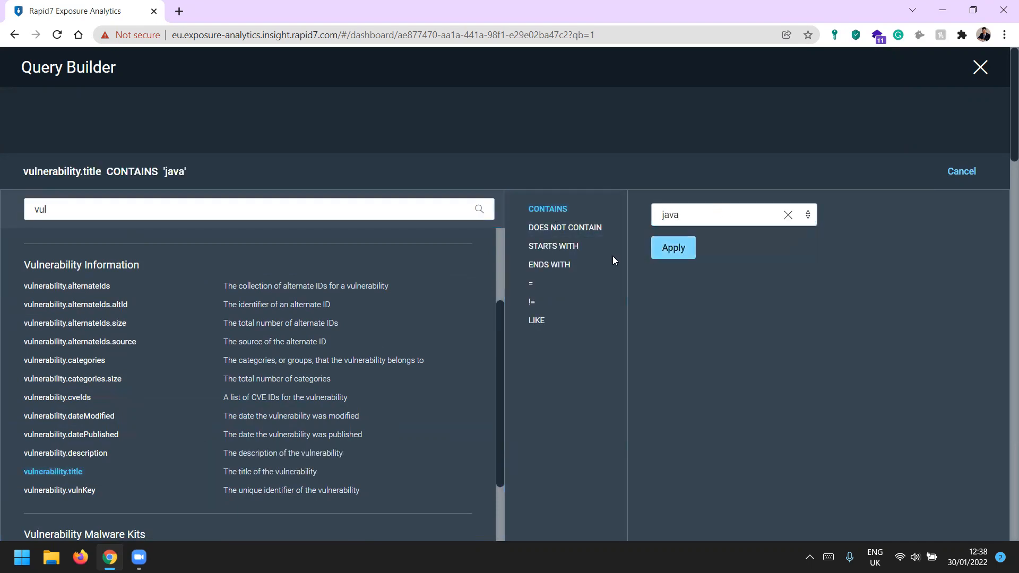
{"action": "left_click", "coordinate": [674, 249]}
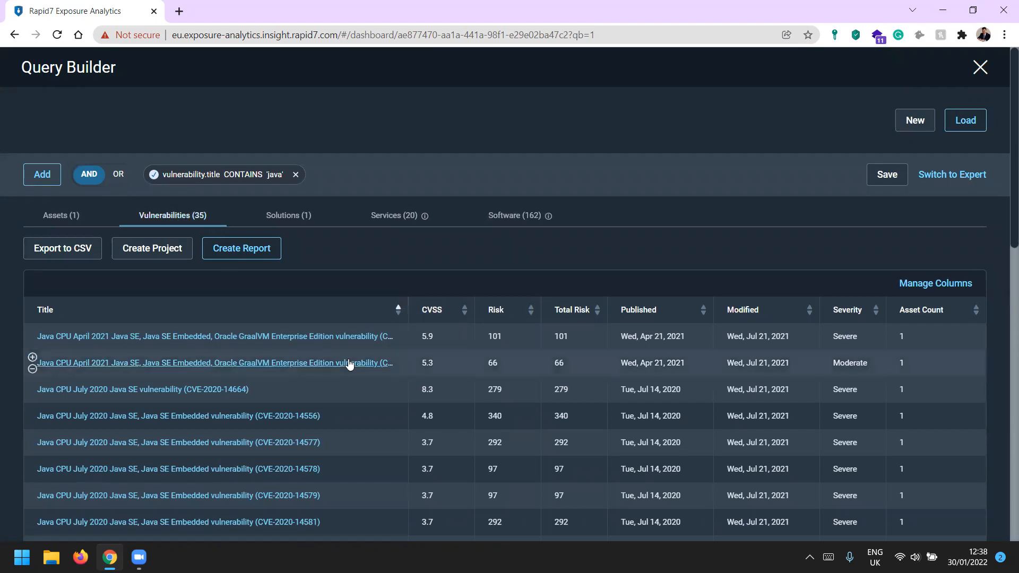
Look through the vulnerabilities matching the Java filter and save the query as java.
{"action": "scroll", "coordinate": [356, 378], "scroll_direction": "down", "scroll_amount": 4}
{"action": "scroll", "coordinate": [357, 383], "scroll_direction": "down", "scroll_amount": 8}
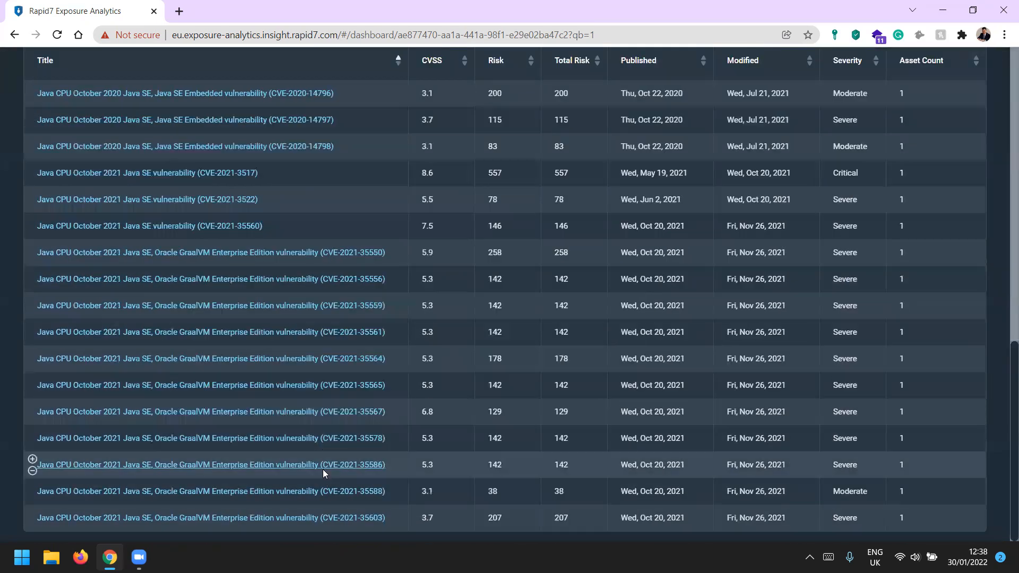
{"action": "scroll", "coordinate": [323, 471], "scroll_direction": "up", "scroll_amount": 6}
{"action": "scroll", "coordinate": [382, 311], "scroll_direction": "up", "scroll_amount": 6}
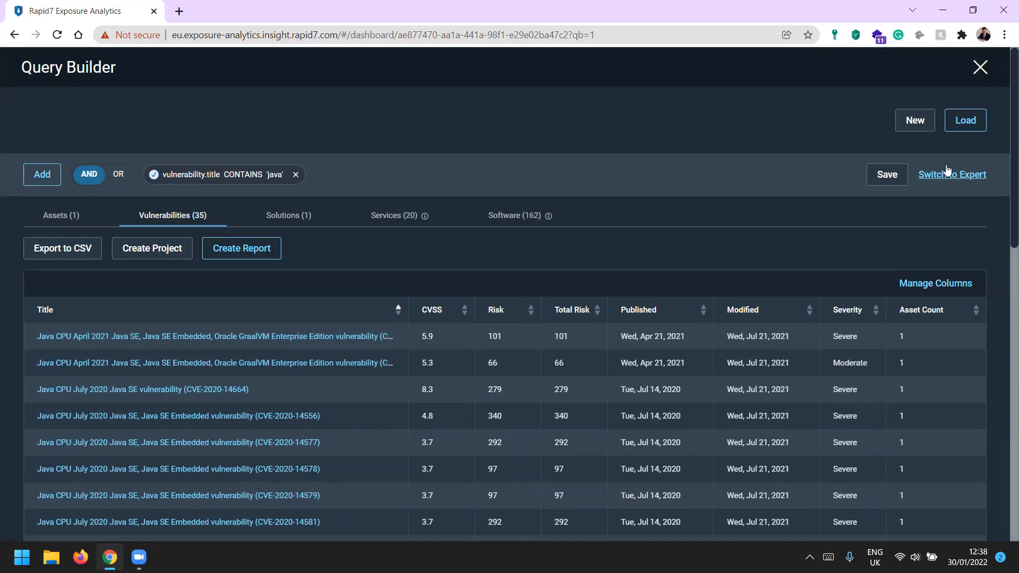
{"action": "left_click", "coordinate": [895, 177]}
{"action": "left_click", "coordinate": [127, 136]}
{"action": "type", "text": "java"}
{"action": "left_click", "coordinate": [42, 172]}
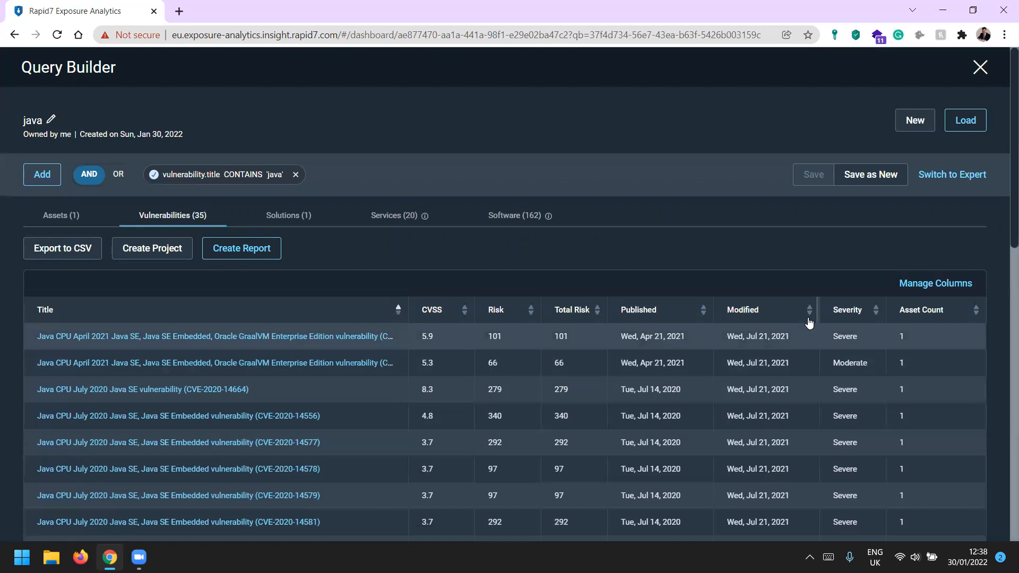
Close the Query Builder and load the saved java query on the Default Dashboard.
{"action": "left_click", "coordinate": [980, 68]}
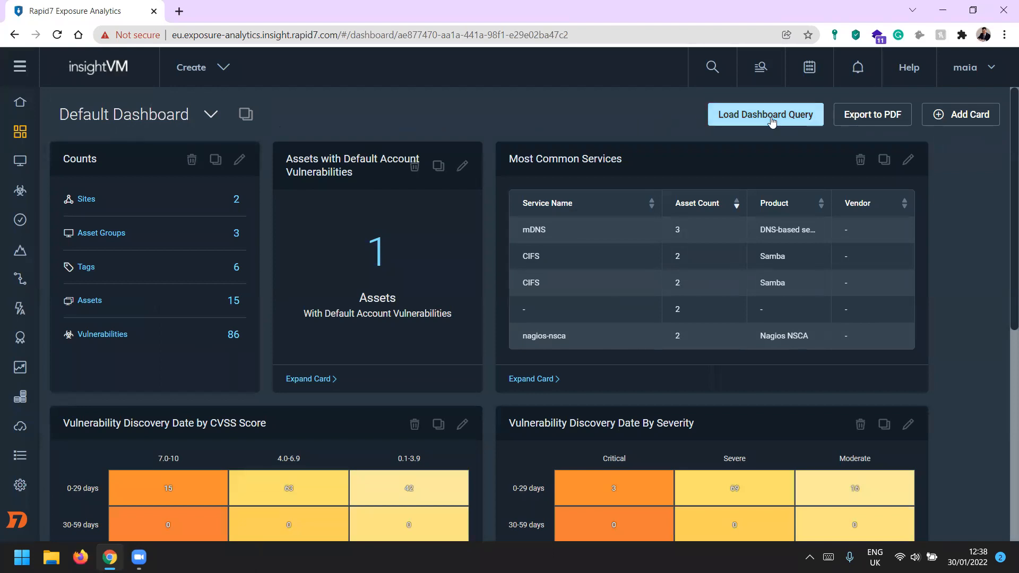
{"action": "left_click", "coordinate": [820, 114]}
{"action": "left_click", "coordinate": [180, 200]}
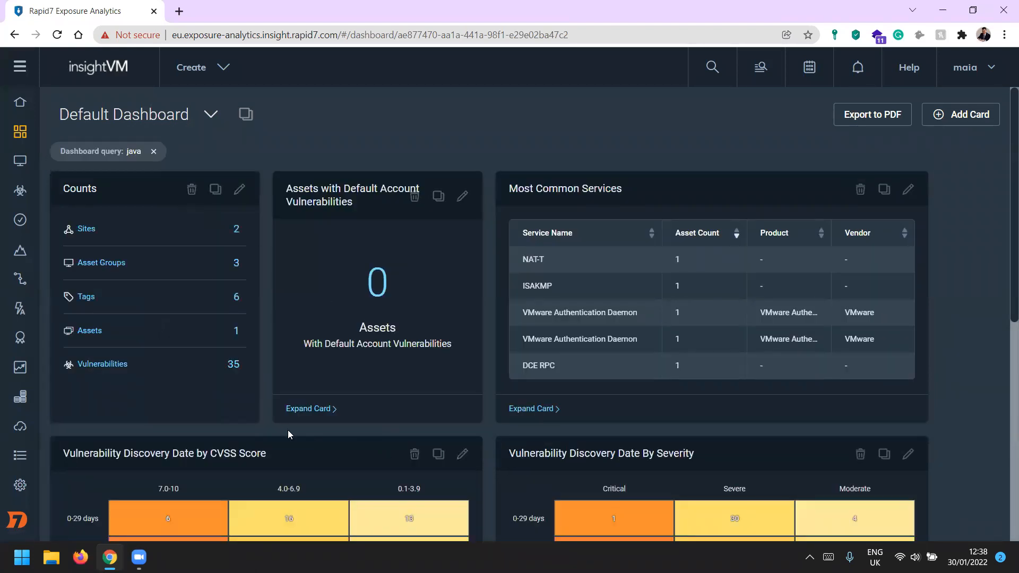
Review the dashboard cards filtered by the java query, including the discovery date heat maps and Most Common Vulnerabilities.
{"action": "scroll", "coordinate": [288, 434], "scroll_direction": "down", "scroll_amount": 2}
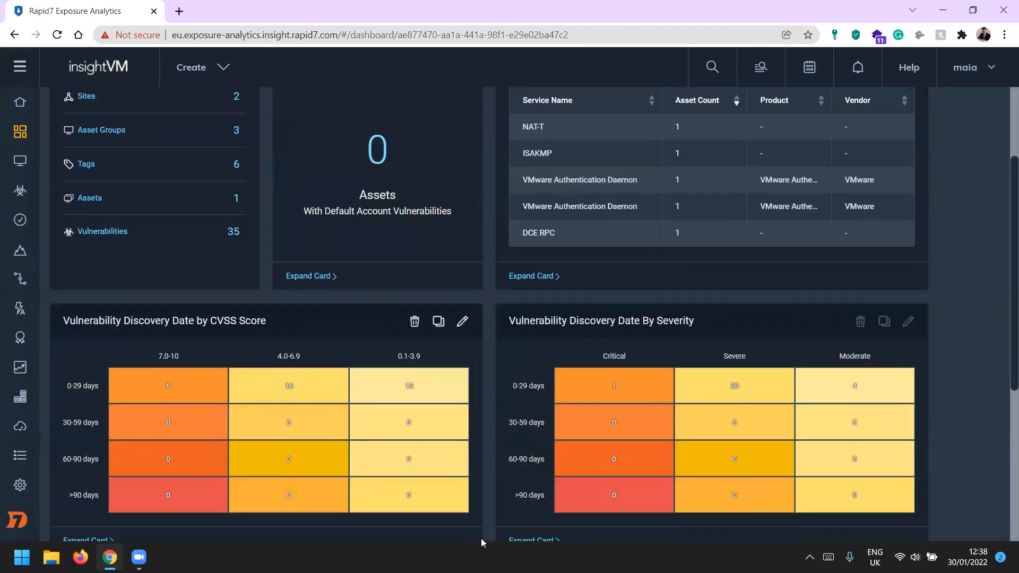
{"action": "mouse_move", "coordinate": [187, 398]}
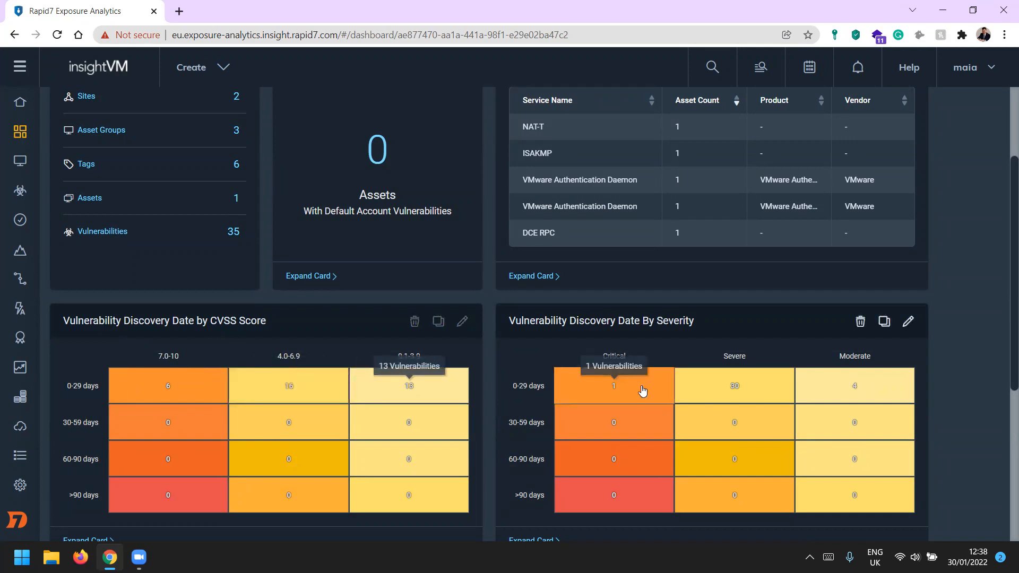
{"action": "scroll", "coordinate": [552, 448], "scroll_direction": "down", "scroll_amount": 2}
{"action": "scroll", "coordinate": [552, 448], "scroll_direction": "down", "scroll_amount": 3}
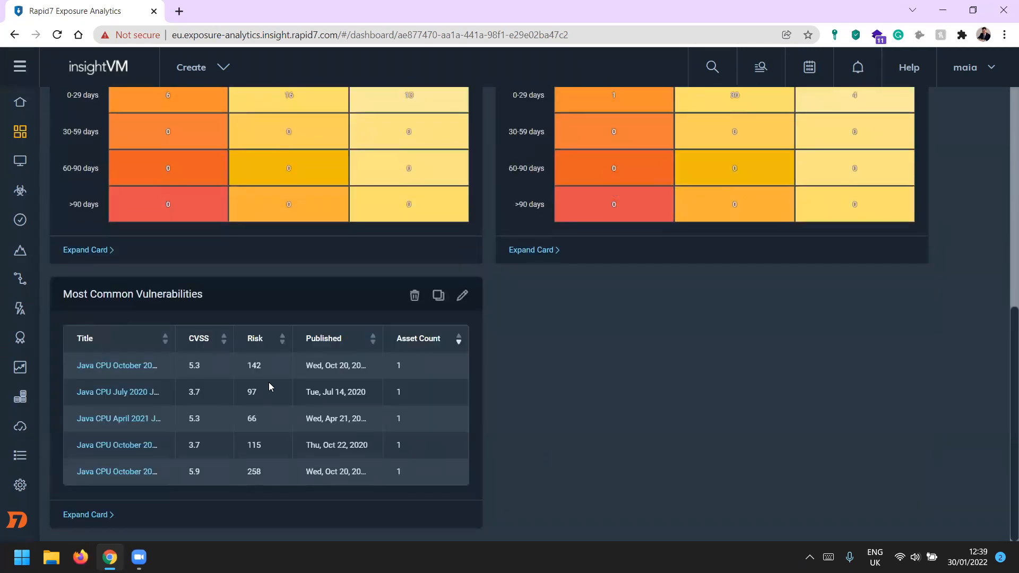
{"action": "scroll", "coordinate": [167, 481], "scroll_direction": "up", "scroll_amount": 1}
{"action": "scroll", "coordinate": [168, 480], "scroll_direction": "up", "scroll_amount": 5}
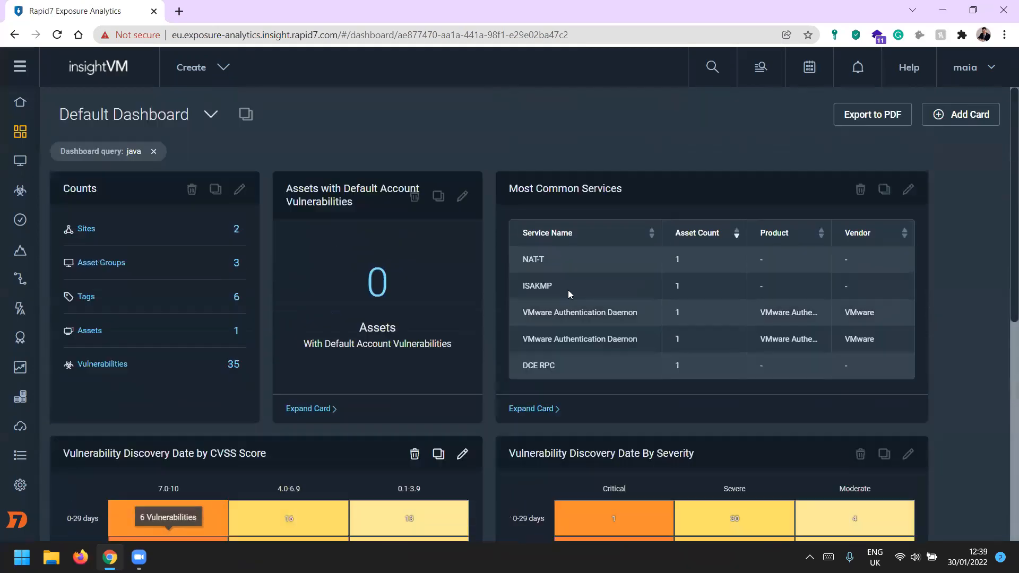
Search the available dashboard cards for "asset" and add the Top Riskiest Assets card to the Default Dashboard.
{"action": "left_click", "coordinate": [955, 115]}
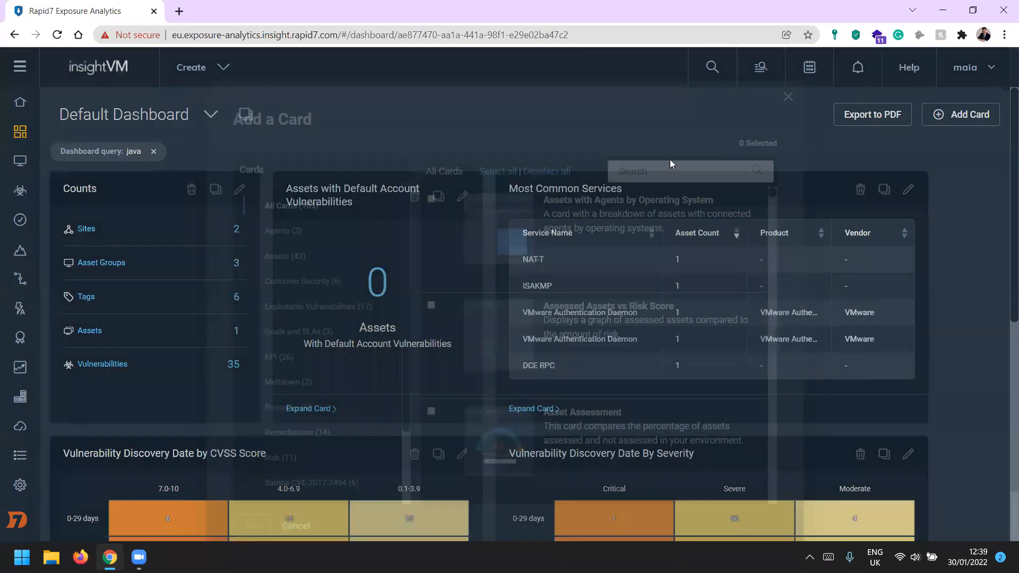
{"action": "left_click", "coordinate": [655, 179]}
{"action": "type", "text": "asset"}
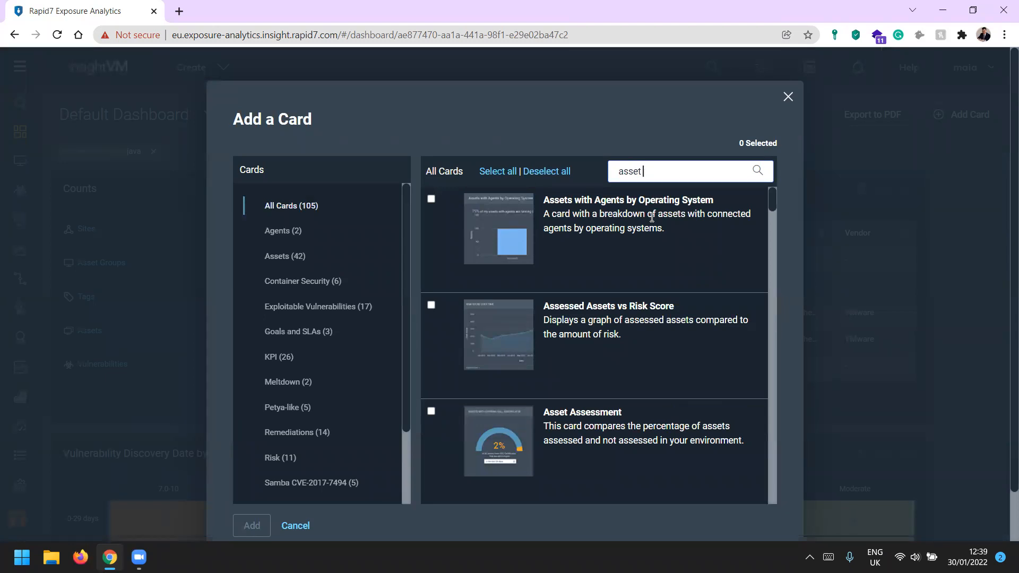
{"action": "scroll", "coordinate": [619, 324], "scroll_direction": "down", "scroll_amount": 10}
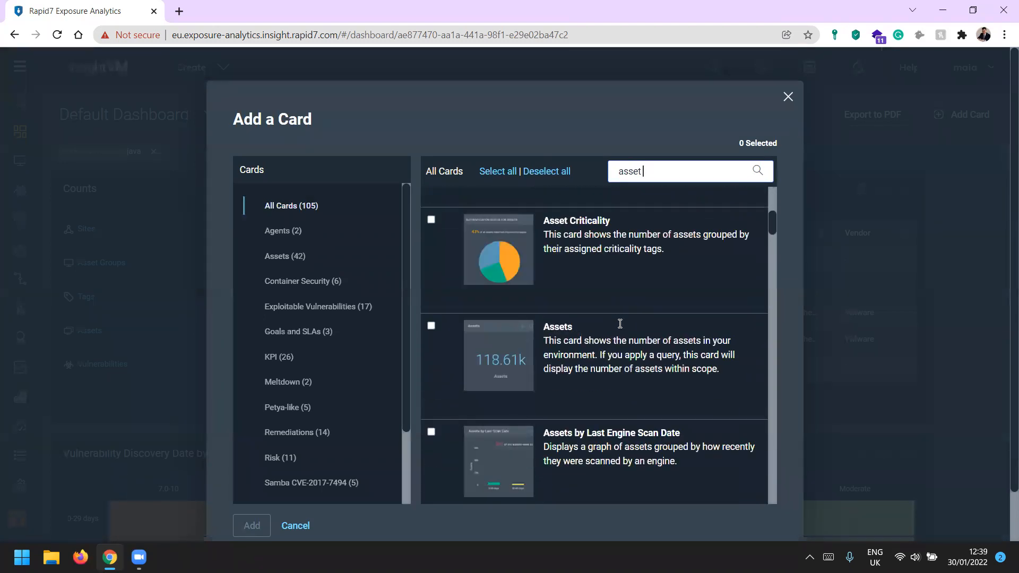
{"action": "scroll", "coordinate": [617, 329], "scroll_direction": "up", "scroll_amount": 1}
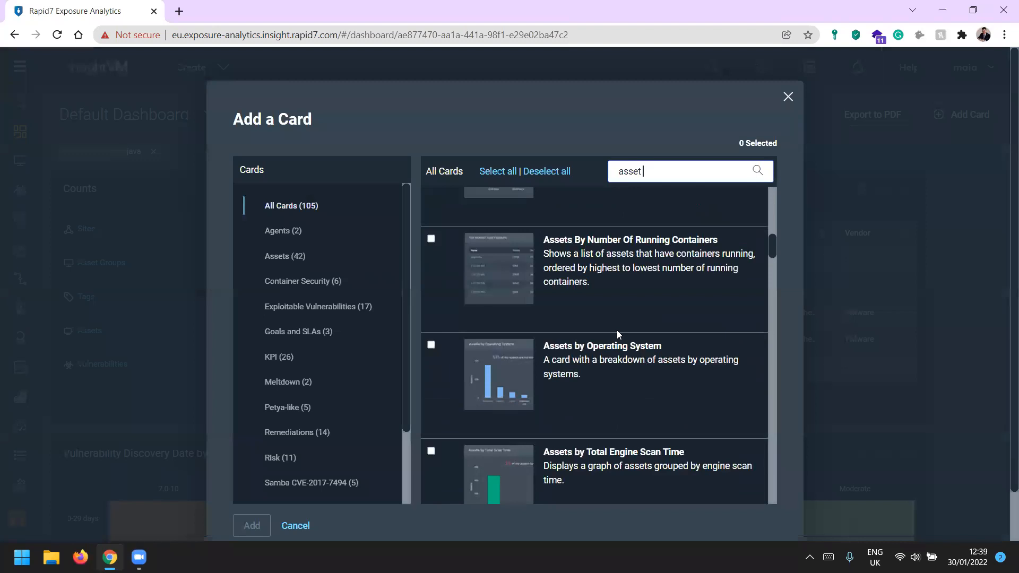
{"action": "scroll", "coordinate": [617, 334], "scroll_direction": "down", "scroll_amount": 1}
{"action": "scroll", "coordinate": [617, 332], "scroll_direction": "down", "scroll_amount": 9}
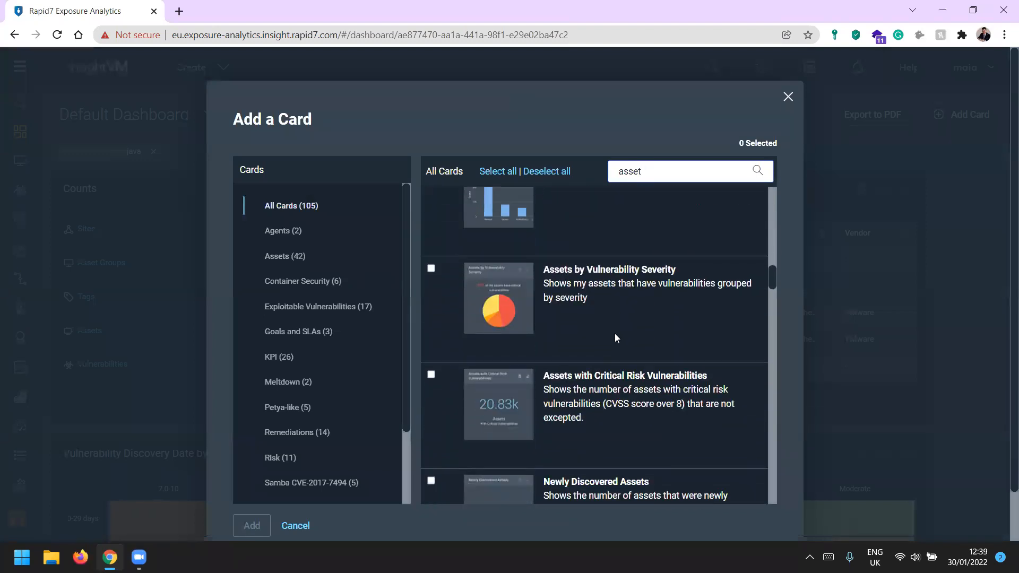
{"action": "scroll", "coordinate": [616, 339], "scroll_direction": "down", "scroll_amount": 10}
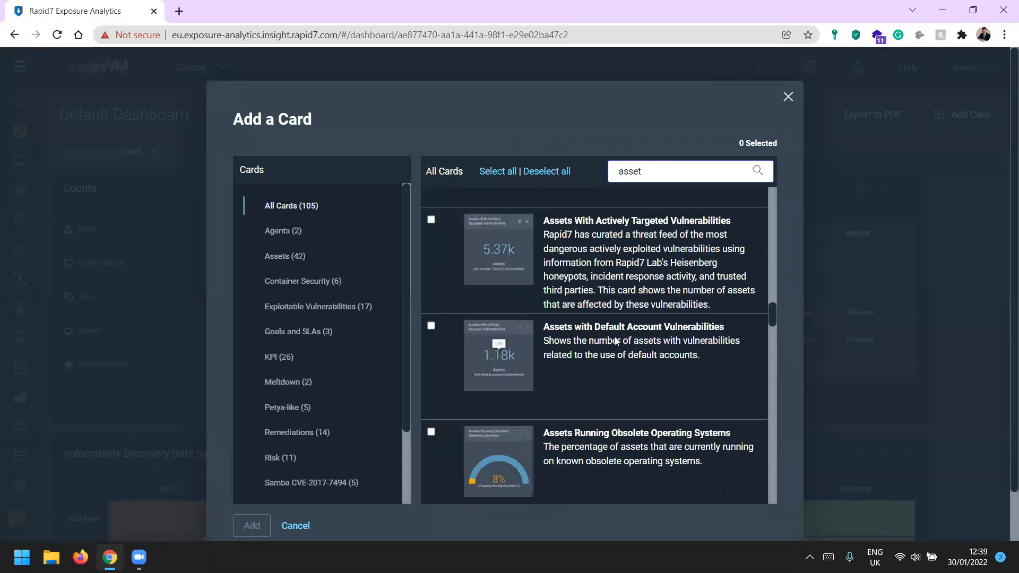
{"action": "scroll", "coordinate": [609, 356], "scroll_direction": "down", "scroll_amount": 10}
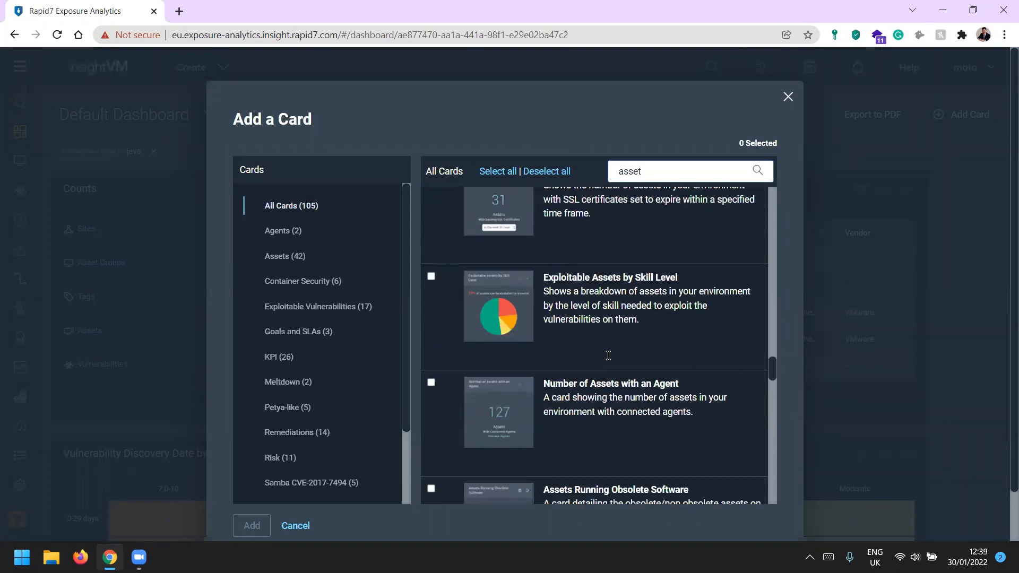
{"action": "scroll", "coordinate": [607, 356], "scroll_direction": "down", "scroll_amount": 3}
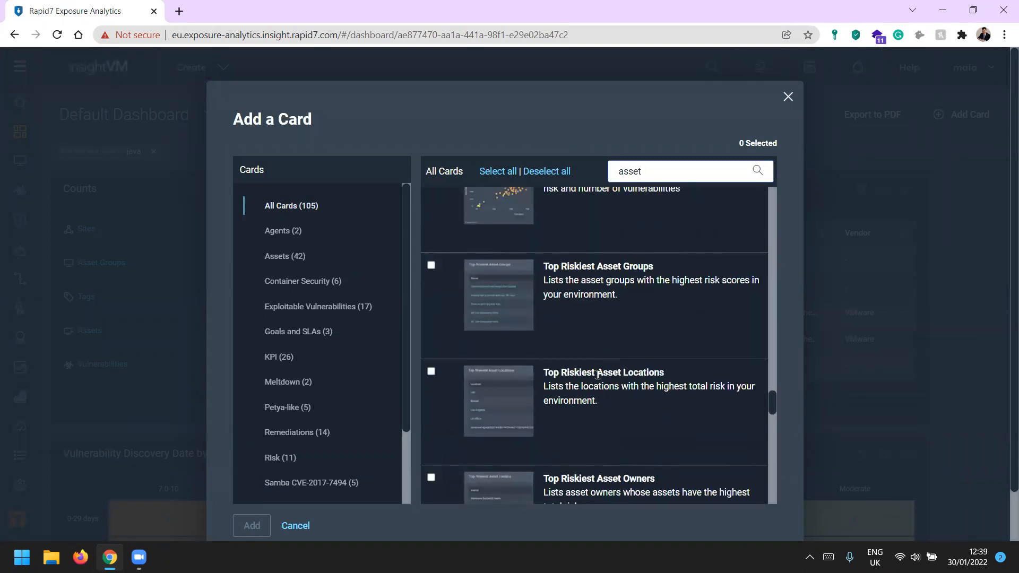
{"action": "scroll", "coordinate": [439, 329], "scroll_direction": "up", "scroll_amount": 3}
{"action": "scroll", "coordinate": [440, 332], "scroll_direction": "down", "scroll_amount": 6}
{"action": "scroll", "coordinate": [443, 361], "scroll_direction": "down", "scroll_amount": 1}
{"action": "left_click", "coordinate": [429, 384]}
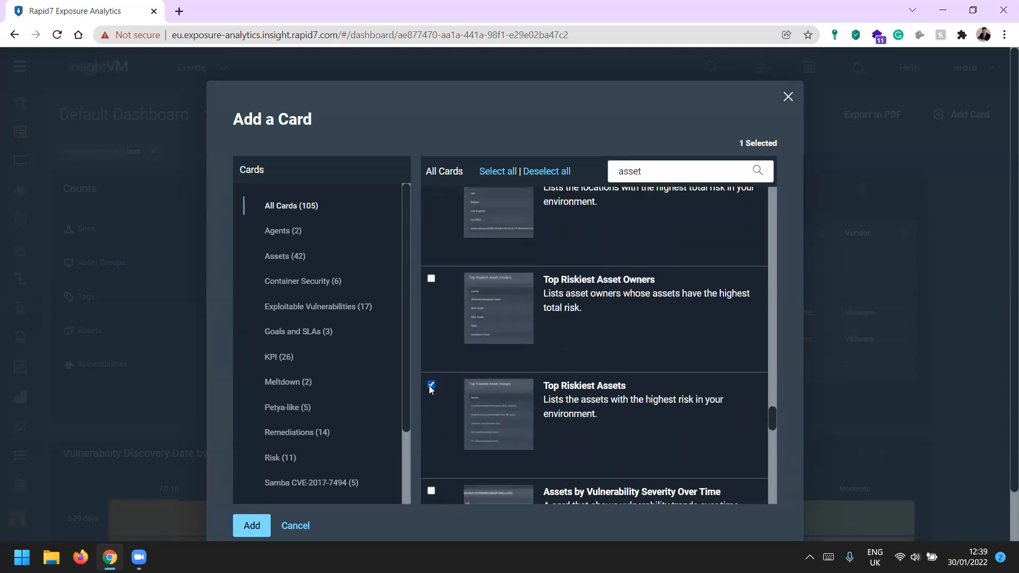
{"action": "left_click", "coordinate": [249, 529]}
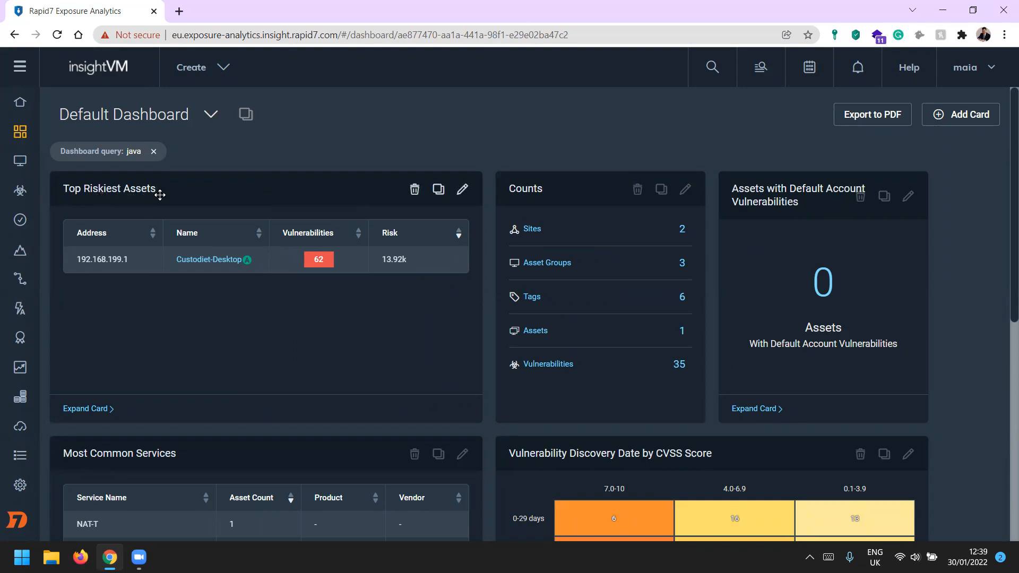
Move the Top Riskiest Assets card to the end of the first row, after Assets with Default Account Vulnerabilities.
{"action": "mouse_move", "coordinate": [249, 187]}
{"action": "left_mouse_down"}
{"action": "mouse_move", "coordinate": [631, 180]}
{"action": "mouse_move", "coordinate": [983, 223]}
{"action": "mouse_move", "coordinate": [890, 177]}
{"action": "left_mouse_up"}
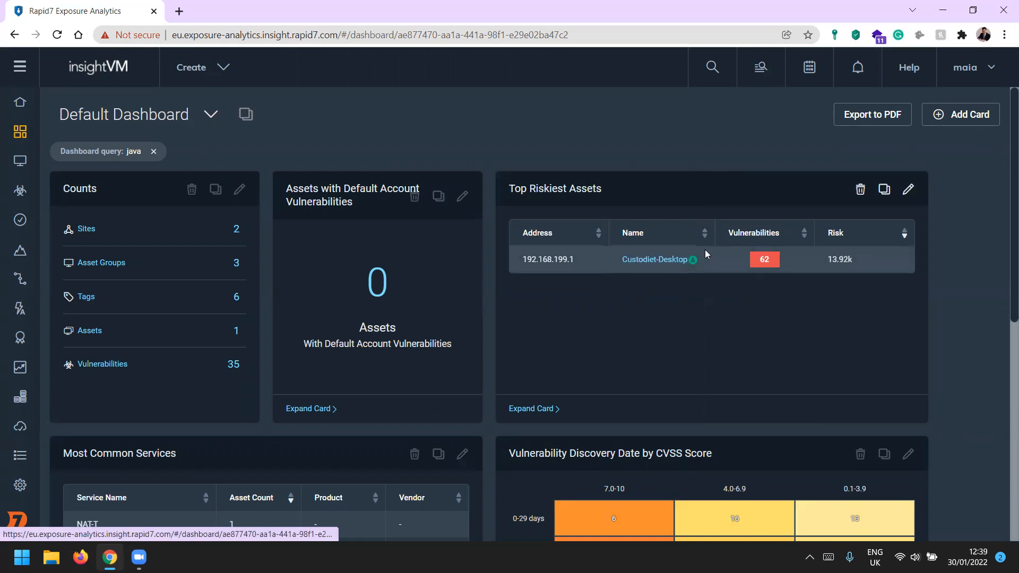
{"action": "mouse_move", "coordinate": [759, 260]}
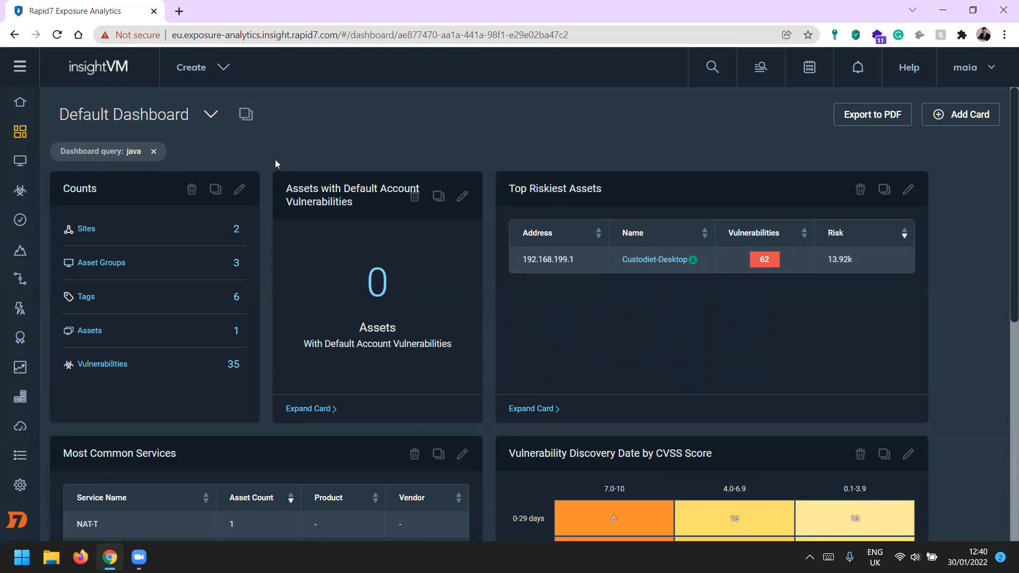
Expand the Top Riskiest Assets card, select its asset and export it to Downloads as Top Riskiest Assets.csv.
{"action": "left_click", "coordinate": [547, 409]}
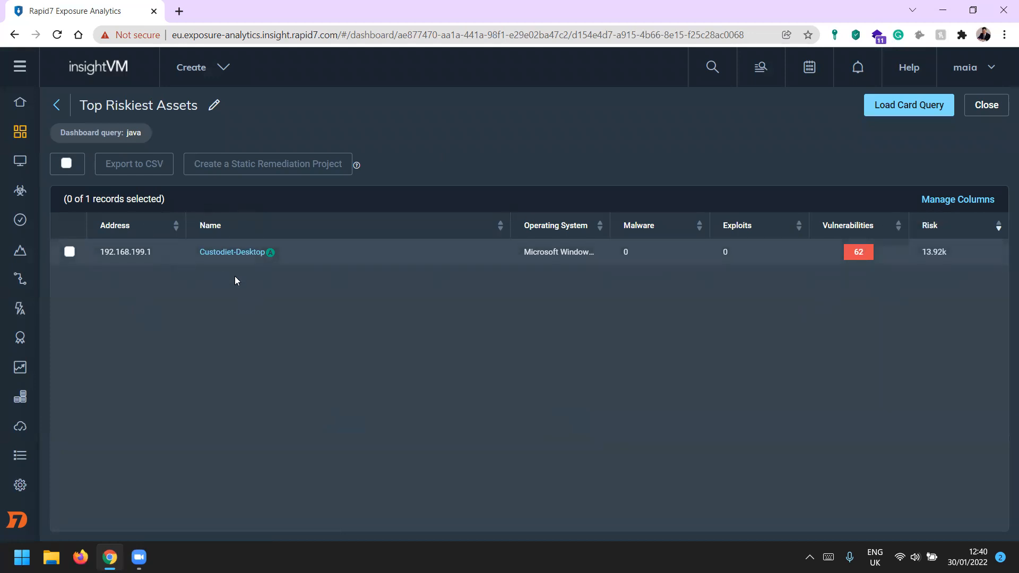
{"action": "left_click", "coordinate": [69, 252]}
{"action": "left_click", "coordinate": [157, 169]}
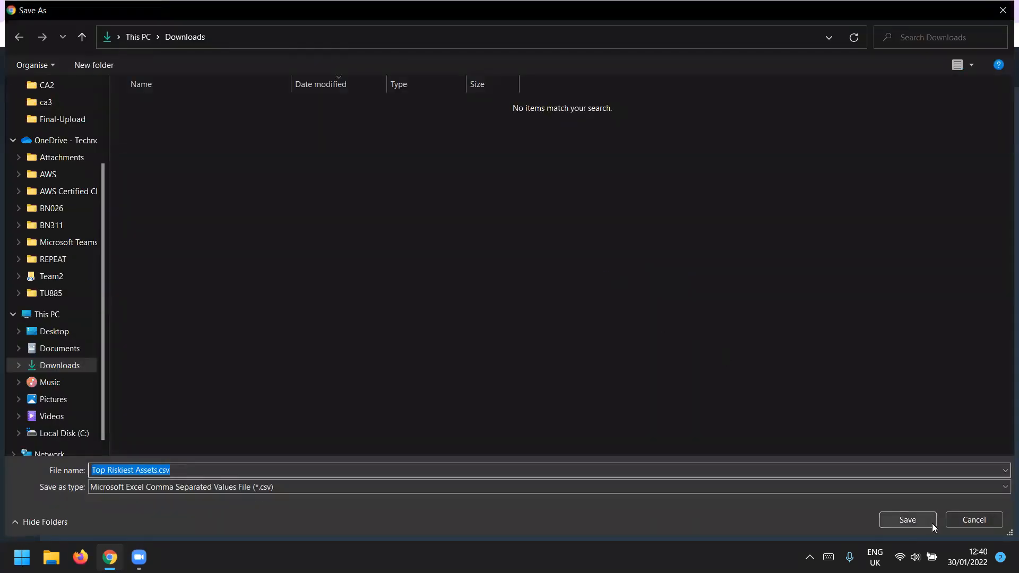
{"action": "left_click", "coordinate": [932, 523]}
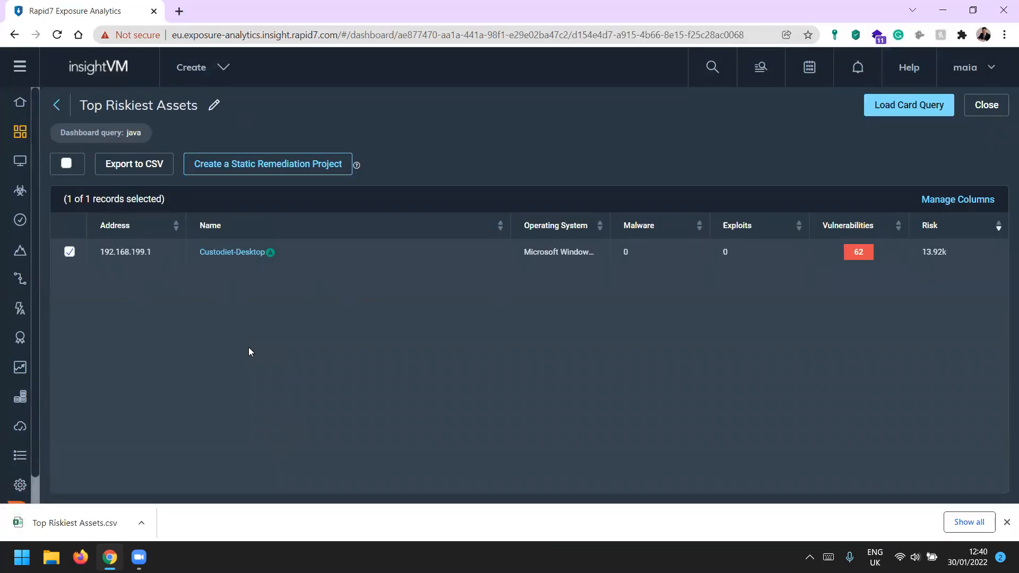
Open Top Riskiest Assets.csv in Excel, widen columns D to F to examine the exported asset fields, and close it without saving.
{"action": "left_click", "coordinate": [104, 516]}
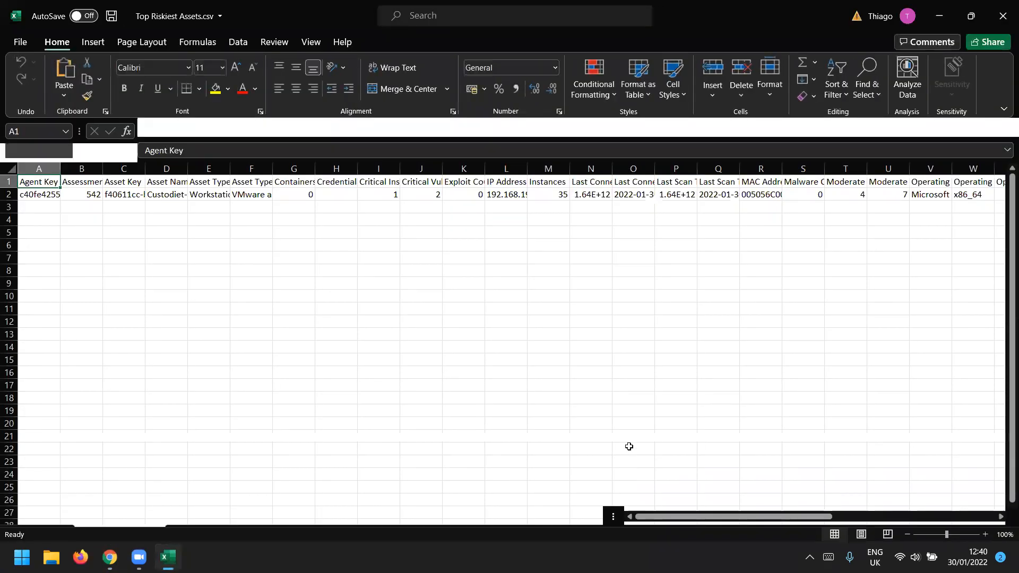
{"action": "left_click_drag", "start_coordinate": [186, 171], "coordinate": [419, 168]}
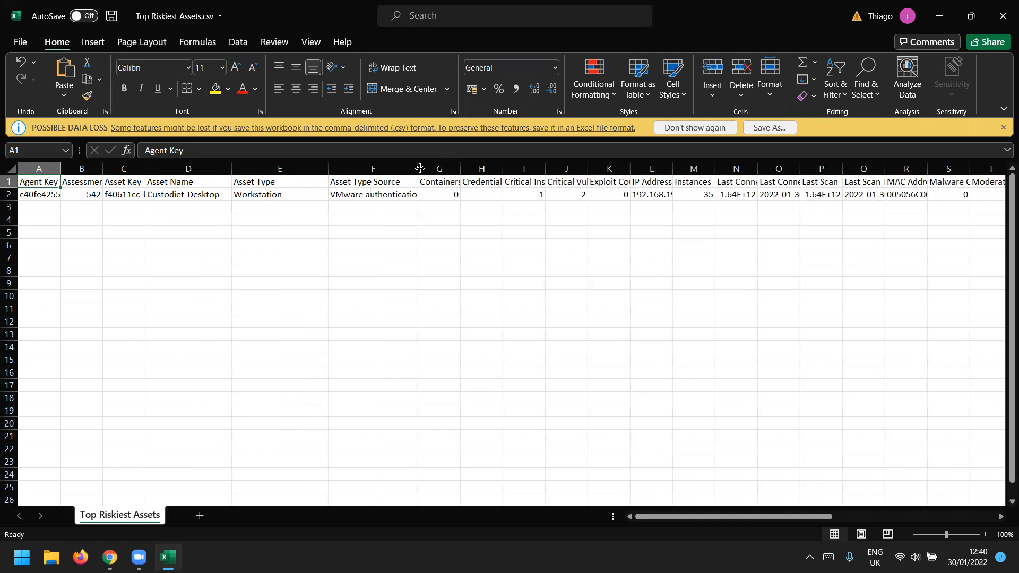
{"action": "left_click_drag", "start_coordinate": [756, 518], "coordinate": [918, 501]}
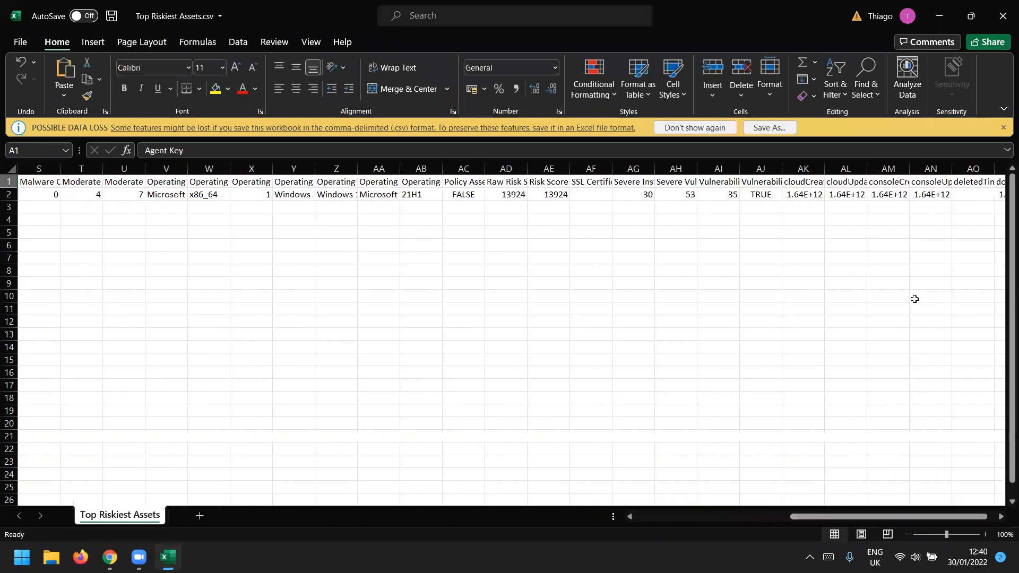
{"action": "left_click", "coordinate": [1002, 16]}
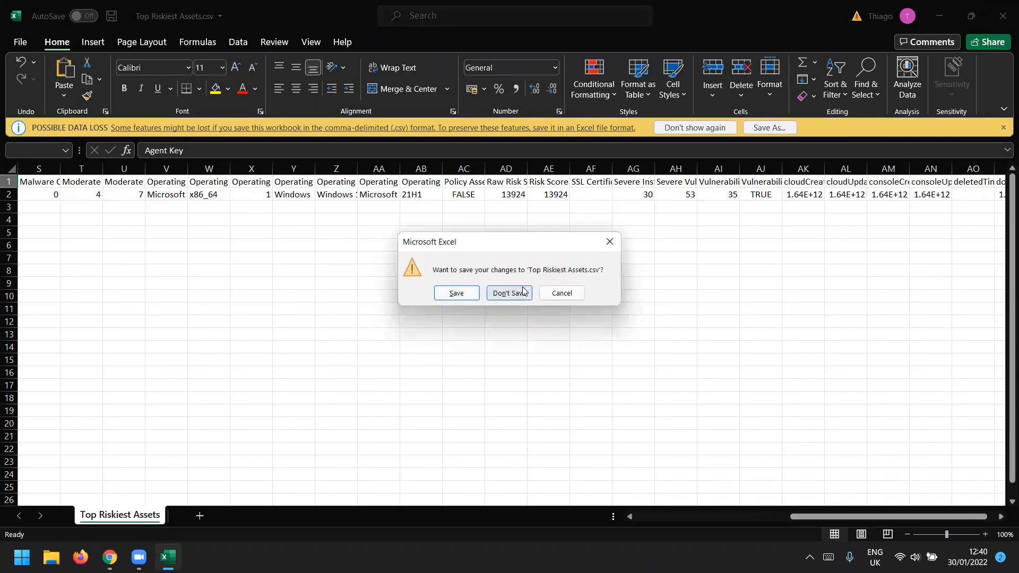
{"action": "left_click", "coordinate": [505, 291]}
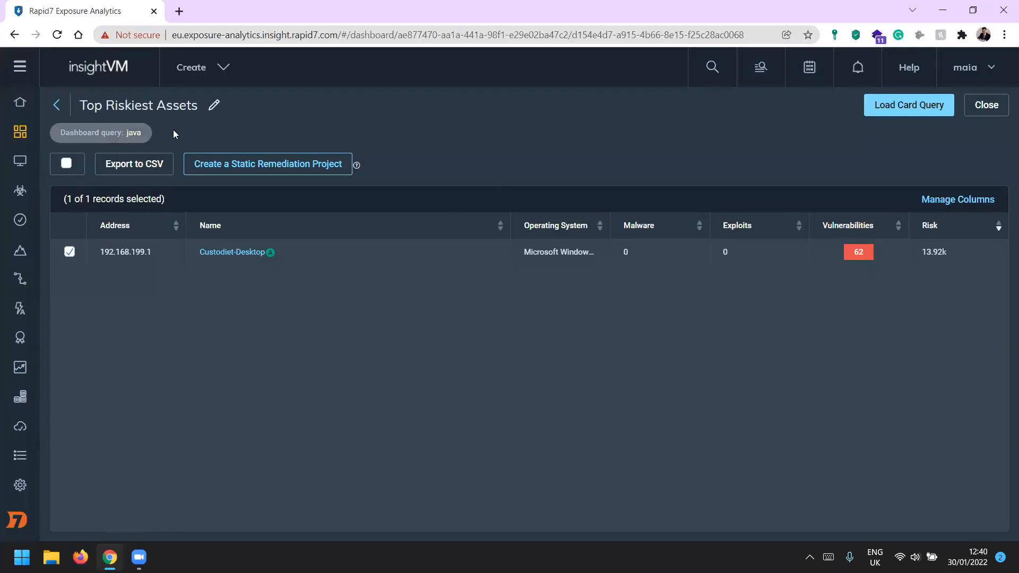
Expand the Most Common Vulnerabilities card, select the CVE-2021-35556 record and export it to Downloads as Most Common Vulnerabilities.csv.
{"action": "left_click", "coordinate": [995, 106]}
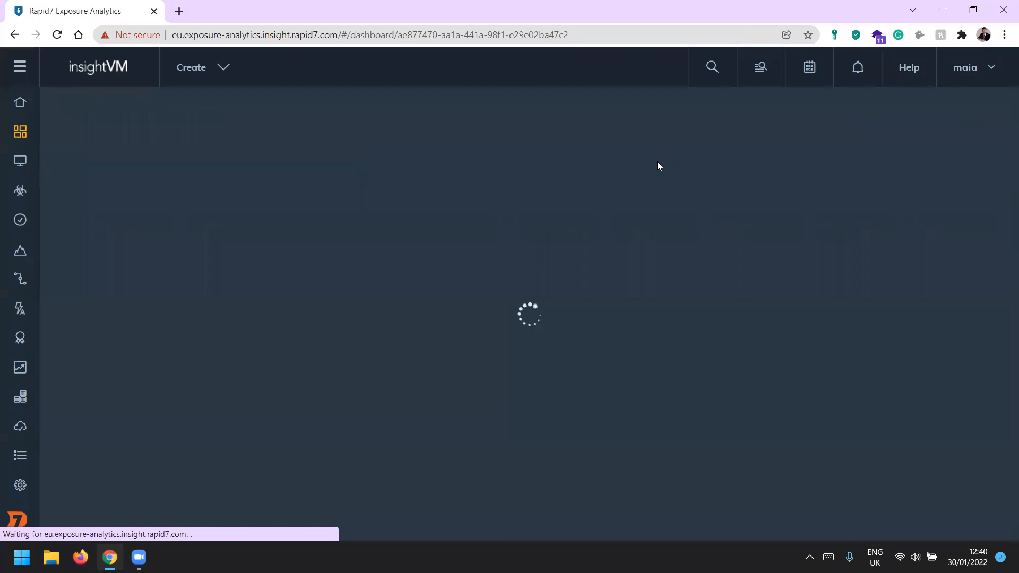
{"action": "scroll", "coordinate": [207, 336], "scroll_direction": "down", "scroll_amount": 1}
{"action": "scroll", "coordinate": [206, 336], "scroll_direction": "down", "scroll_amount": 8}
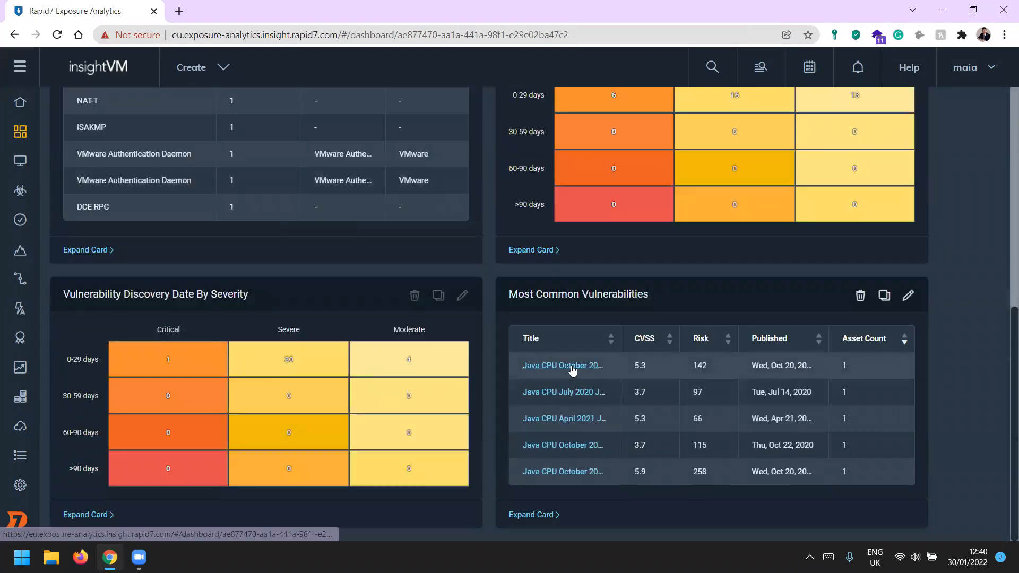
{"action": "left_click", "coordinate": [537, 515]}
{"action": "left_click", "coordinate": [69, 251]}
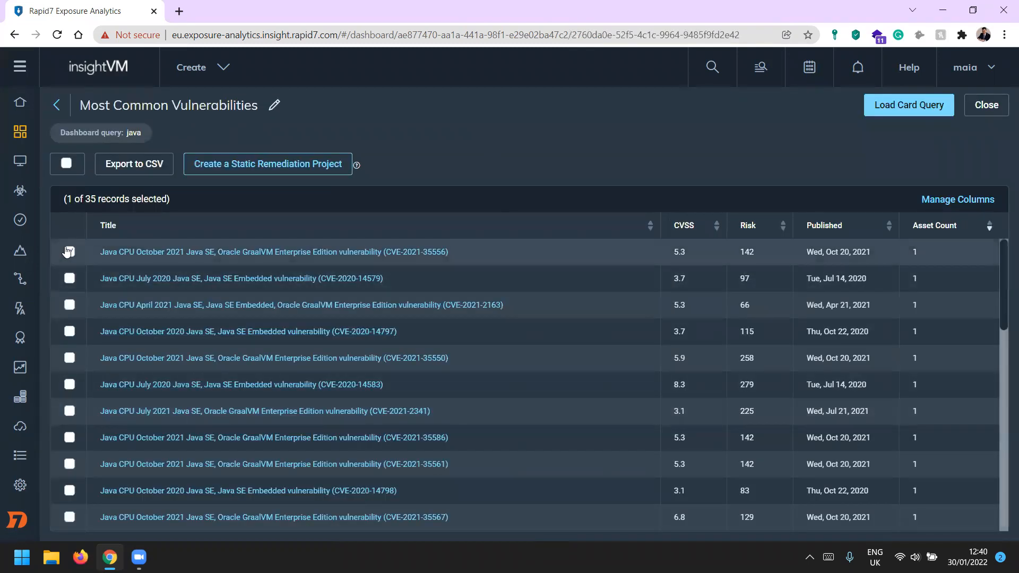
{"action": "left_click", "coordinate": [159, 164]}
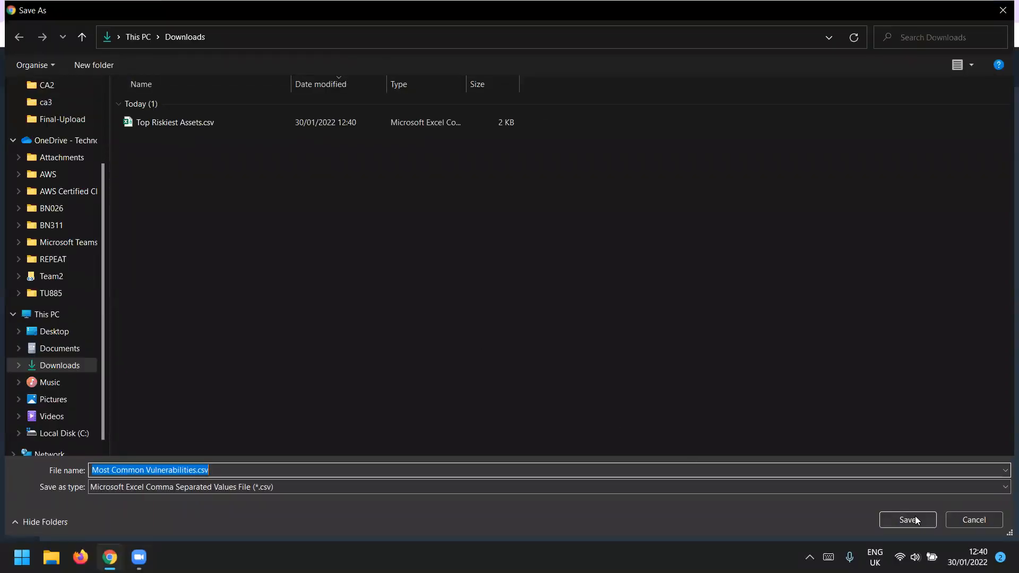
{"action": "left_click", "coordinate": [915, 519]}
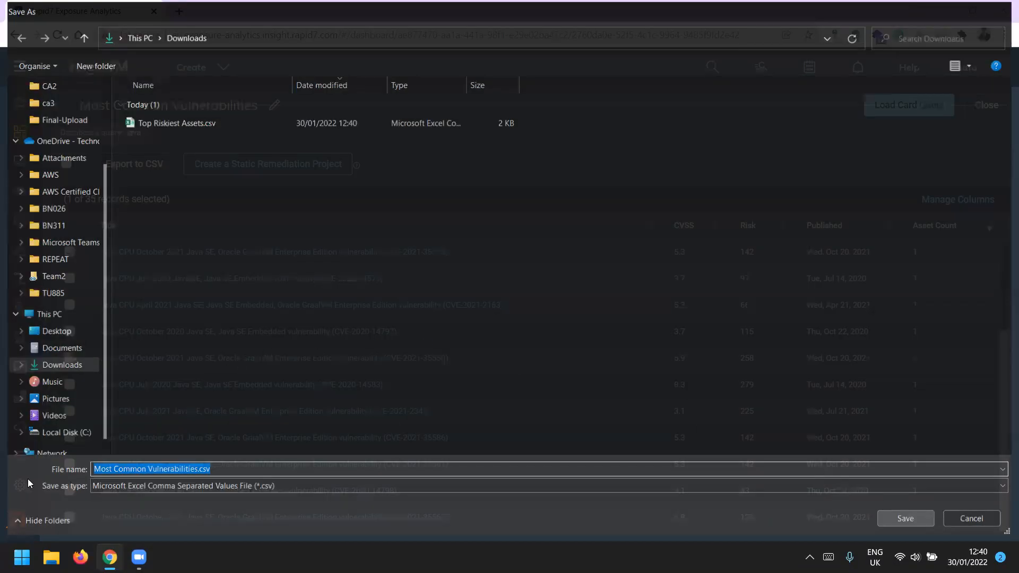
Open Most Common Vulnerabilities.csv in Excel, examine the exported fields including the vulnerability ID in AF2, and close it without saving.
{"action": "left_click", "coordinate": [83, 525]}
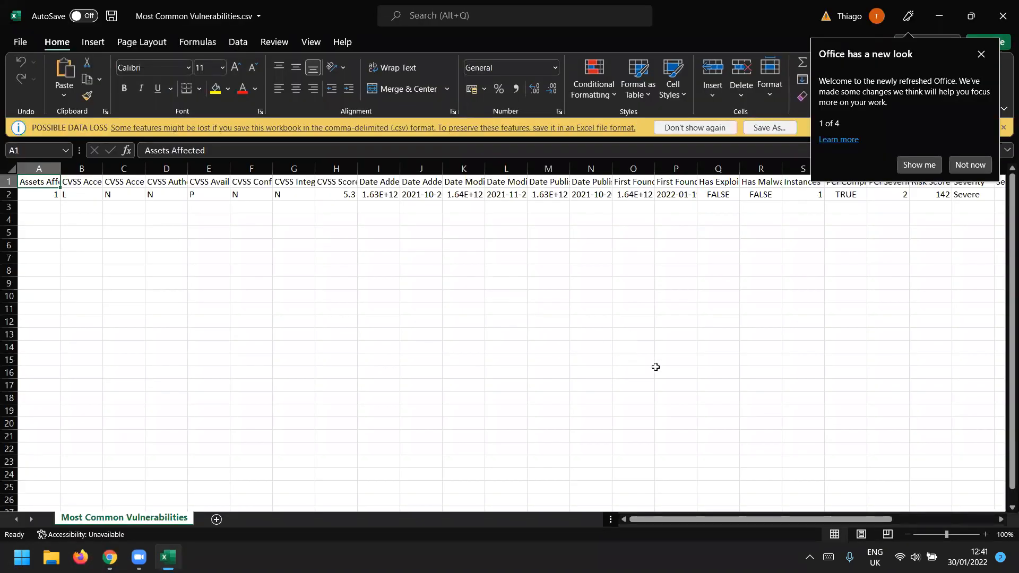
{"action": "left_click_drag", "start_coordinate": [728, 519], "coordinate": [844, 513]}
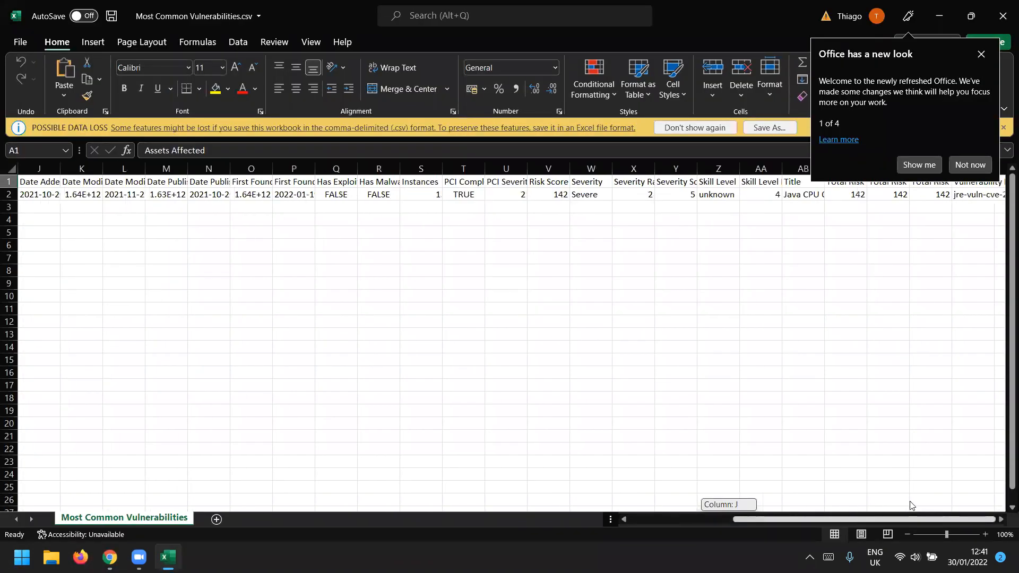
{"action": "left_click_drag", "start_coordinate": [908, 504], "coordinate": [908, 505]}
{"action": "left_click", "coordinate": [977, 186]}
{"action": "left_click", "coordinate": [975, 196]}
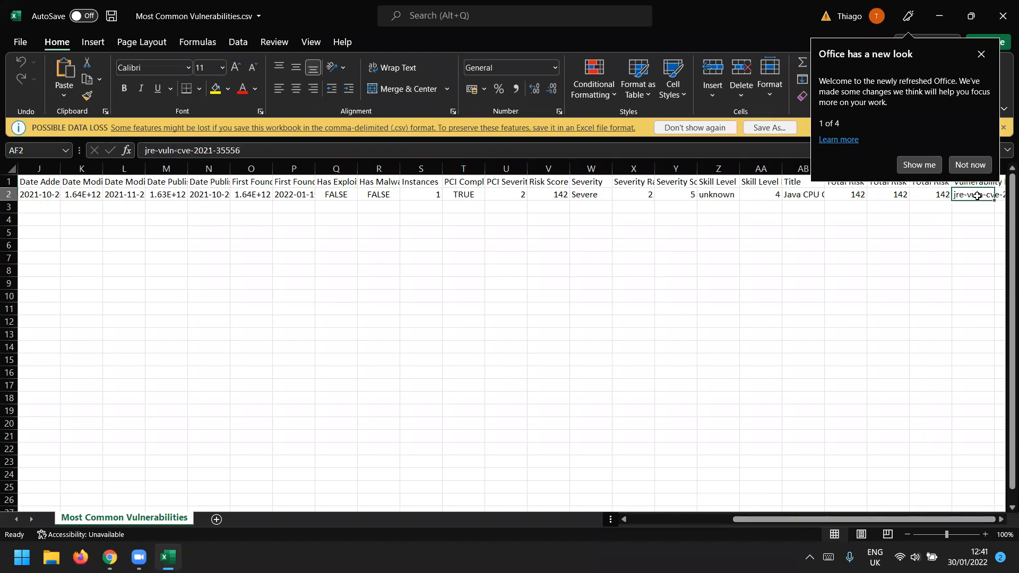
{"action": "double_click", "coordinate": [975, 195]}
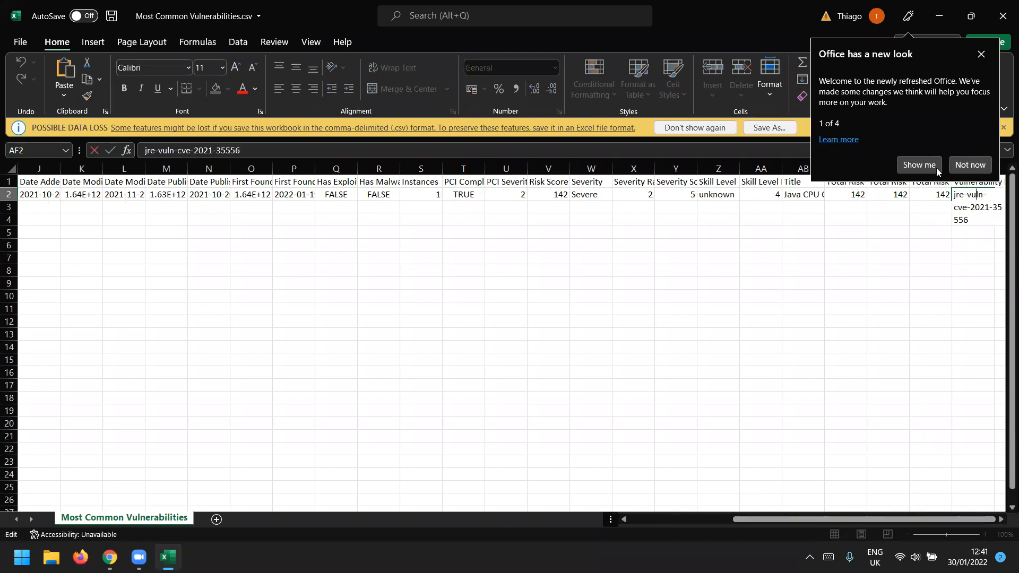
{"action": "left_click", "coordinate": [969, 165]}
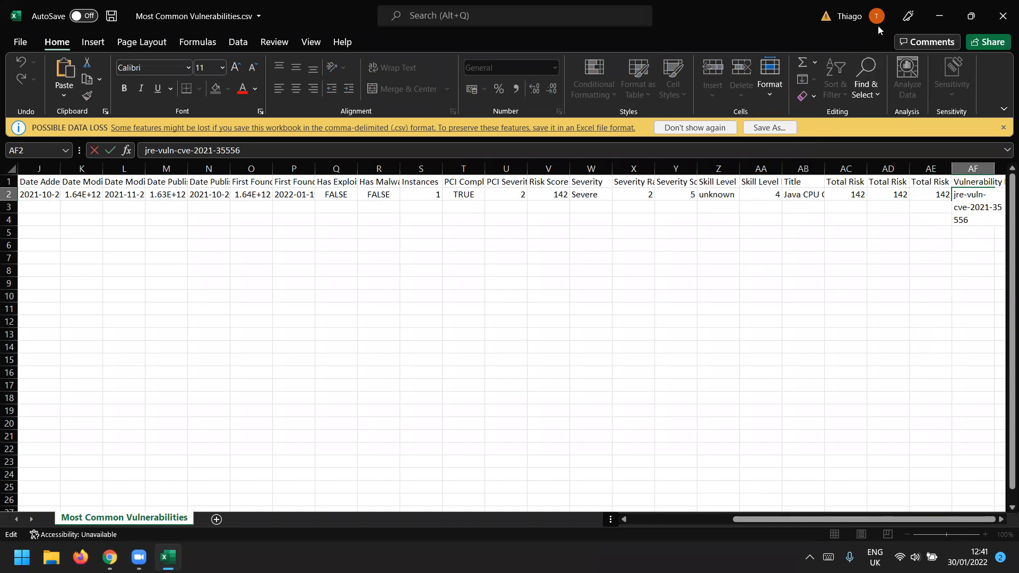
{"action": "left_click", "coordinate": [1002, 16]}
{"action": "left_click", "coordinate": [510, 295]}
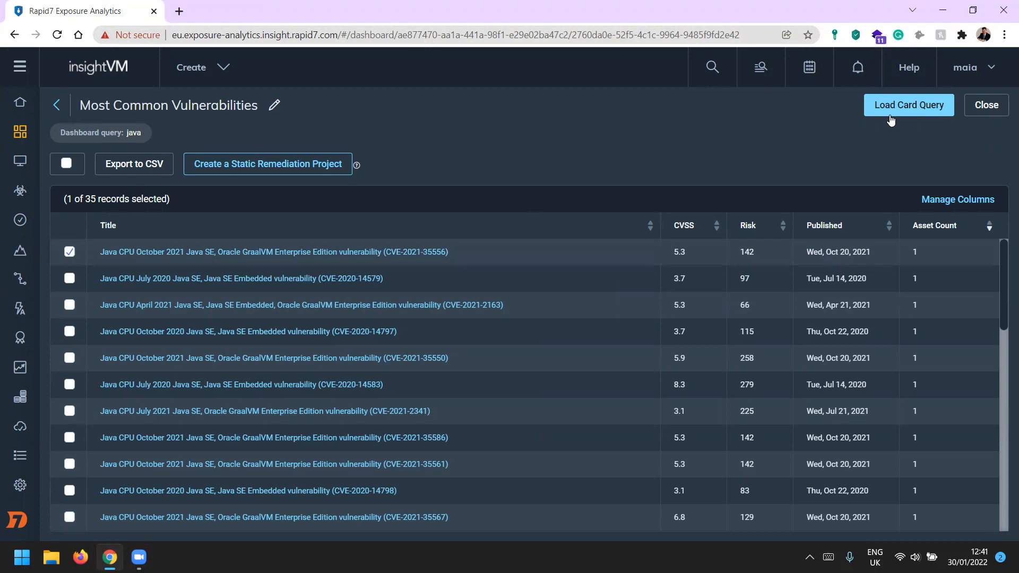
Return to the Default Dashboard, show the full navigation labels and open the dashboard's java query in the Query Builder.
{"action": "left_click", "coordinate": [982, 109]}
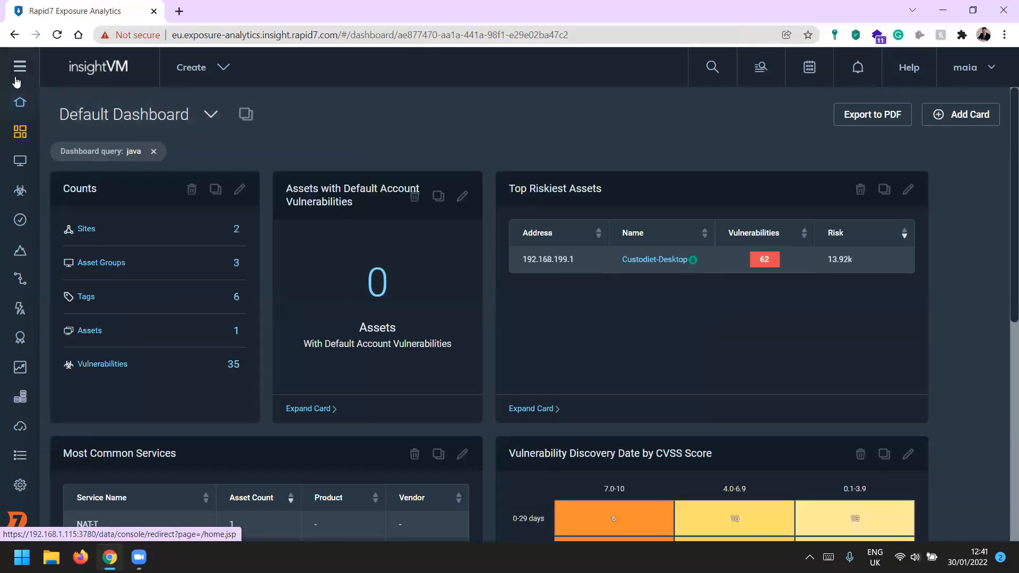
{"action": "left_click", "coordinate": [20, 66]}
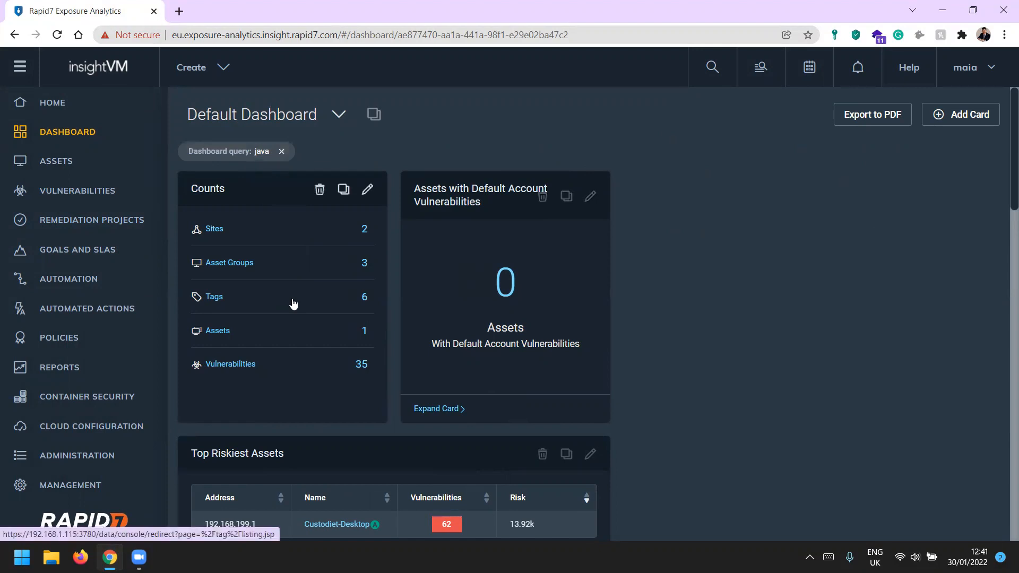
{"action": "left_click", "coordinate": [246, 151]}
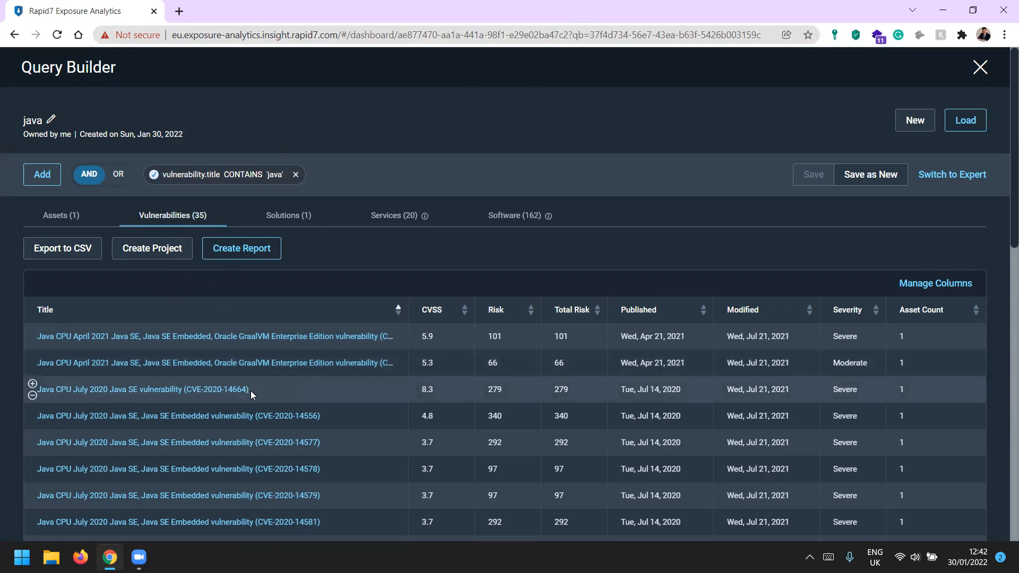
Copy the ID CVE-2020-14664 from the Java SE vulnerability title and remove the java title condition from the query.
{"action": "left_click_drag", "start_coordinate": [262, 391], "coordinate": [186, 395]}
{"action": "key", "text": "ctrl+c"}
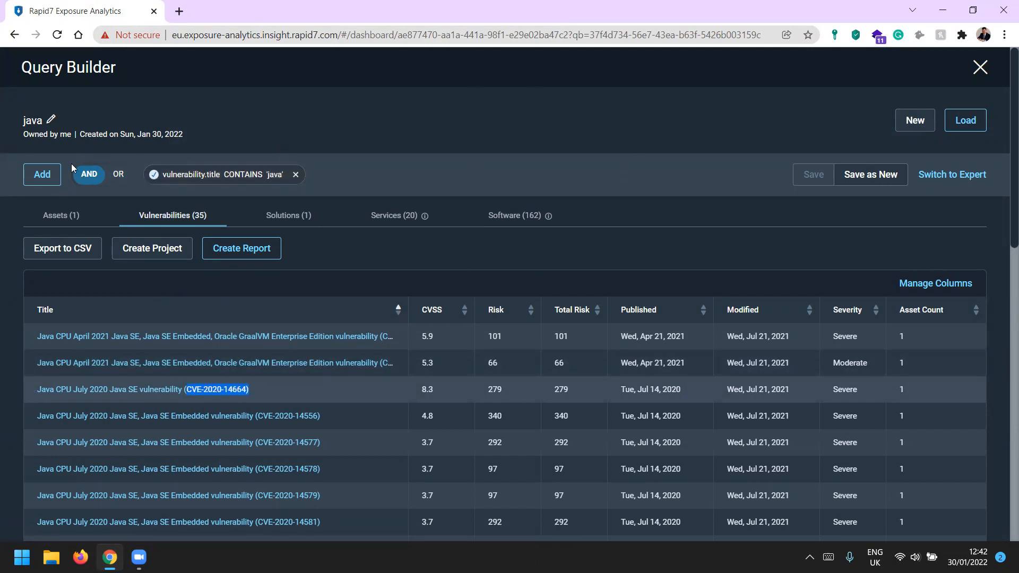
{"action": "left_click", "coordinate": [295, 174]}
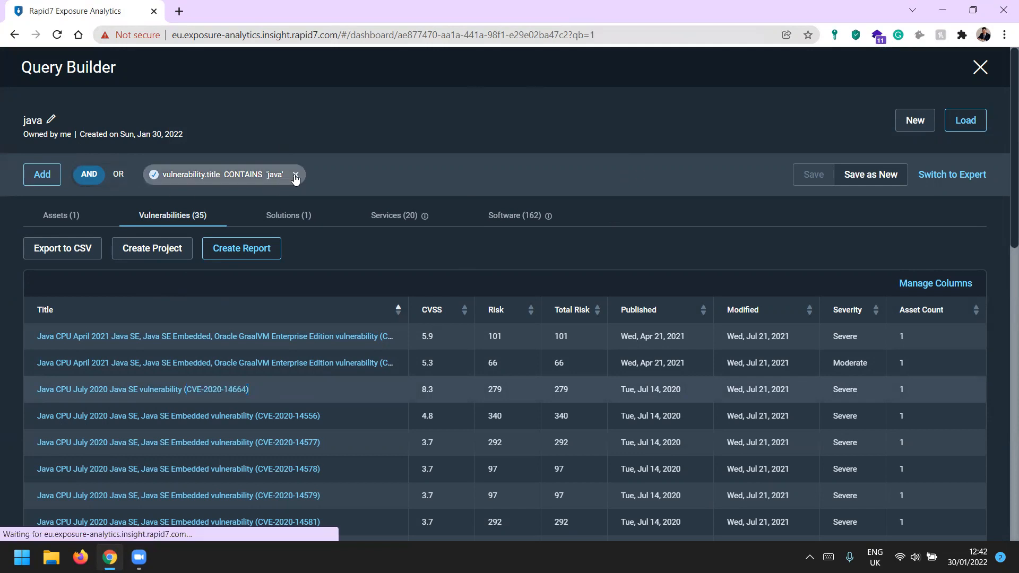
Add a query condition that filters vulnerability.cveIds with IN CVE-2020-14664.
{"action": "left_click", "coordinate": [40, 179]}
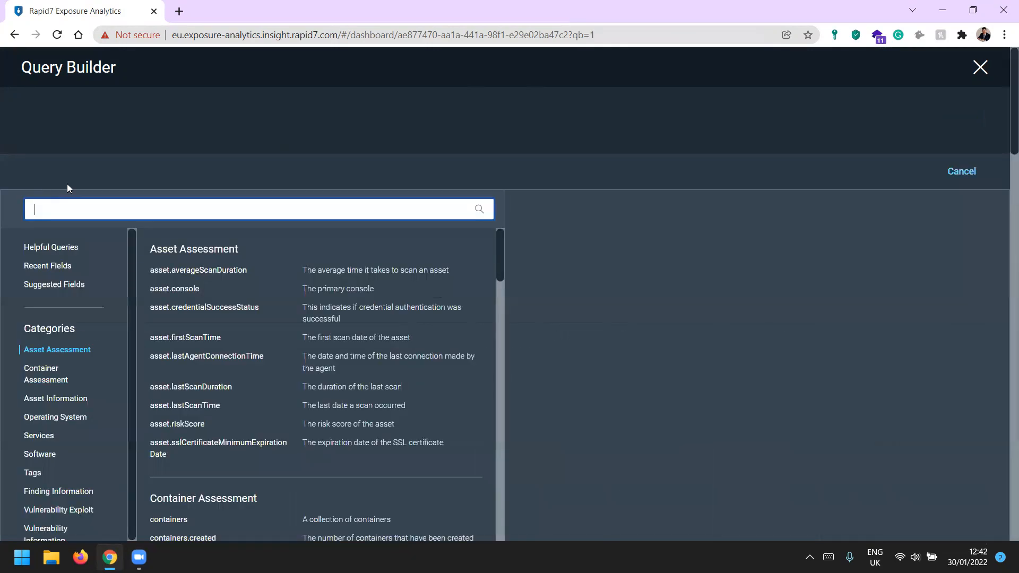
{"action": "type", "text": "cve"}
{"action": "left_click", "coordinate": [98, 271]}
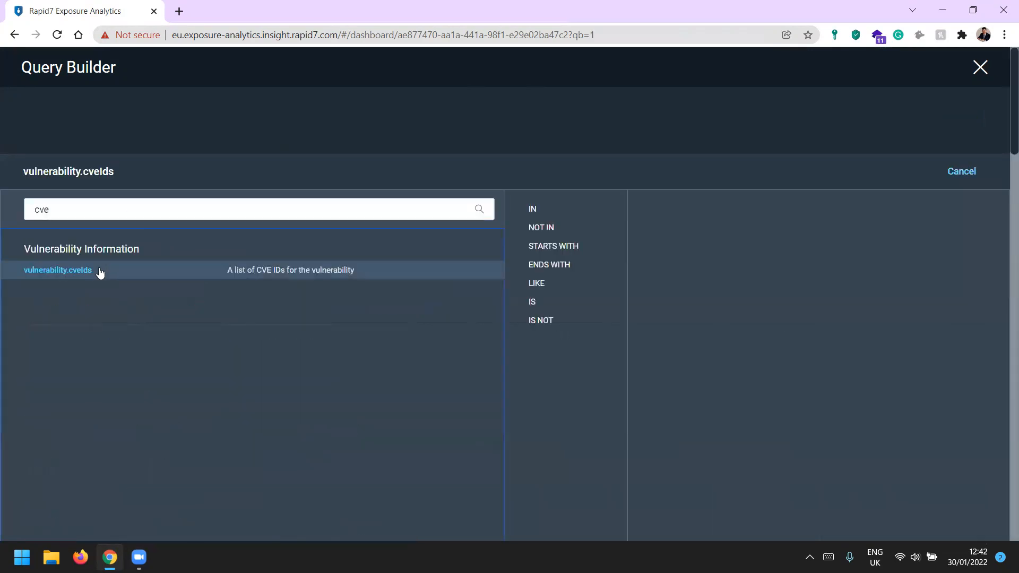
{"action": "left_click", "coordinate": [599, 209]}
{"action": "left_click", "coordinate": [673, 211]}
{"action": "key", "text": "ctrl+v"}
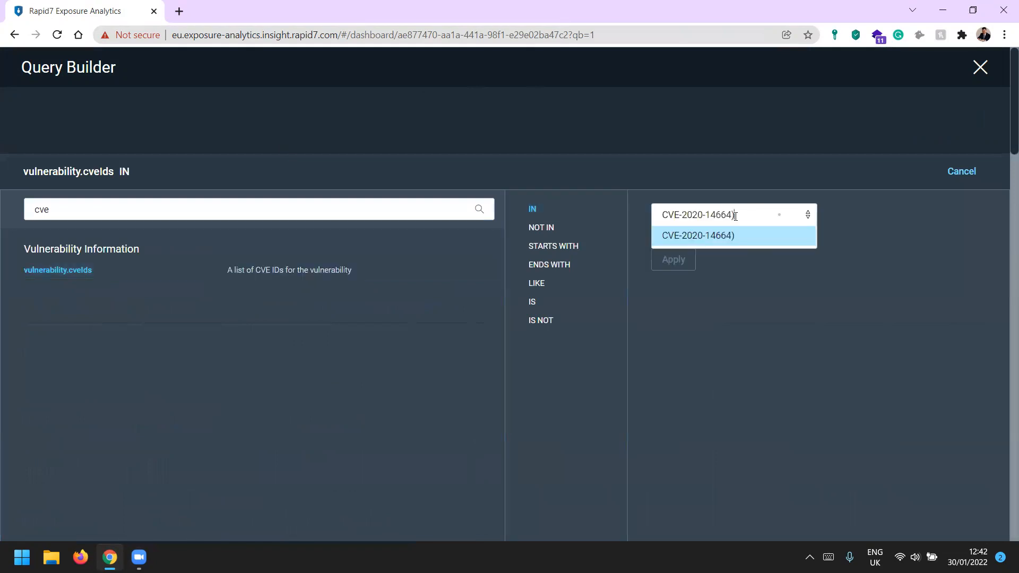
{"action": "key", "text": "ctrl+a"}
{"action": "key", "text": "ctrl+c"}
{"action": "left_click", "coordinate": [695, 245]}
{"action": "left_click", "coordinate": [678, 254]}
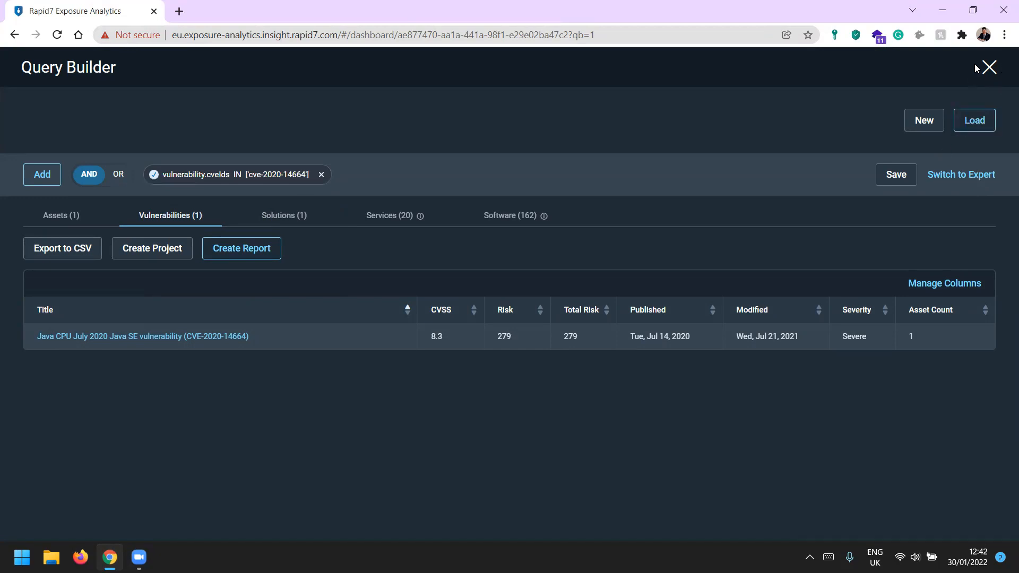
Leave the Query Builder for the Remediation Projects page and dismiss the notice about project due dates.
{"action": "left_click_drag", "start_coordinate": [893, 115], "coordinate": [222, 186]}
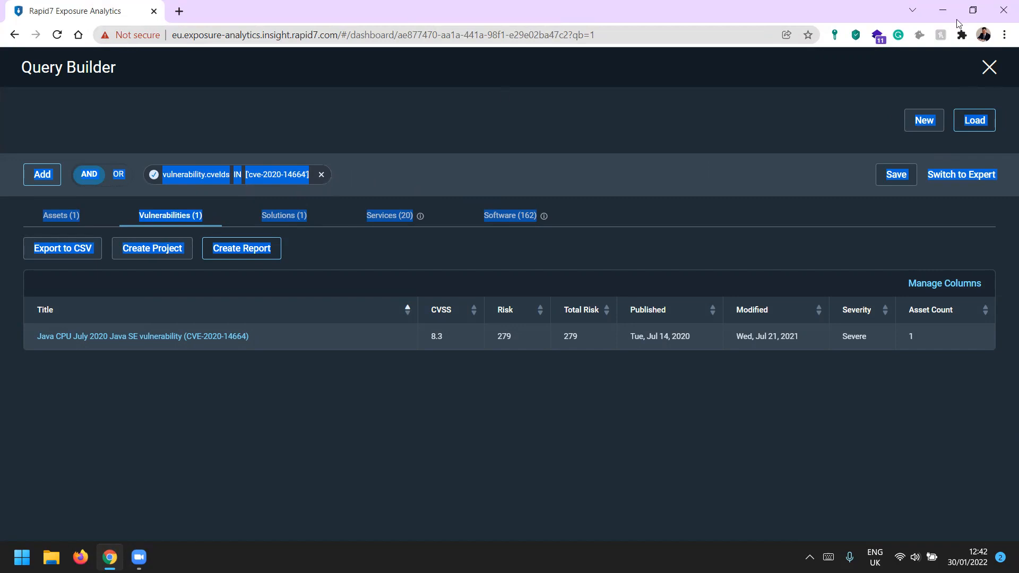
{"action": "left_click", "coordinate": [963, 79]}
{"action": "left_click", "coordinate": [987, 68]}
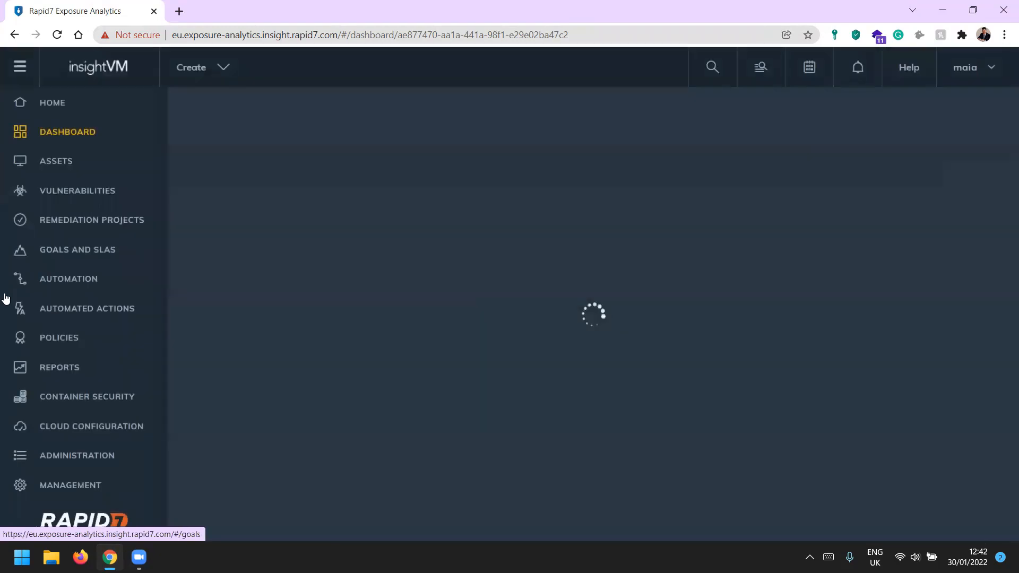
{"action": "left_click", "coordinate": [85, 232]}
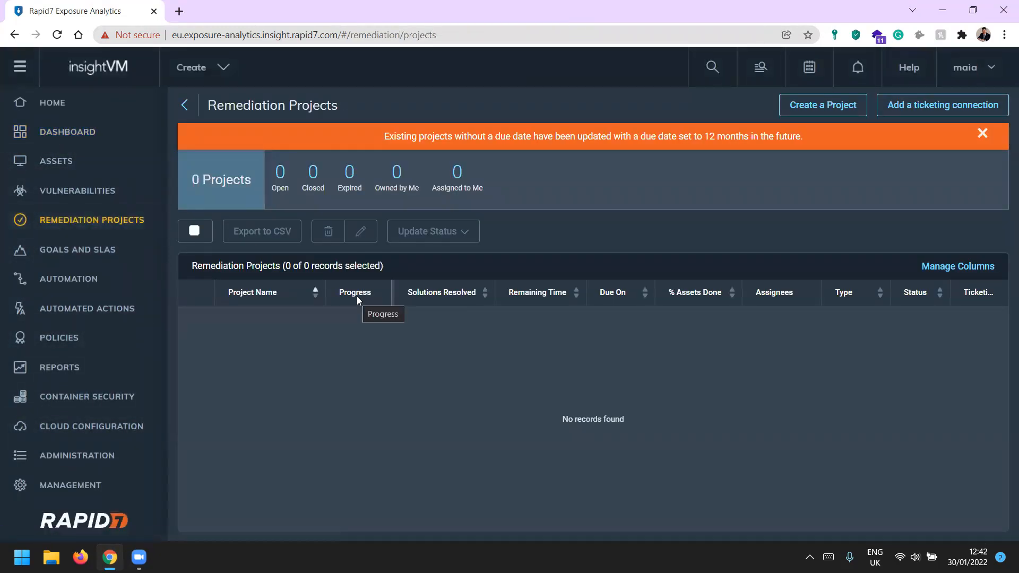
{"action": "left_click", "coordinate": [982, 134]}
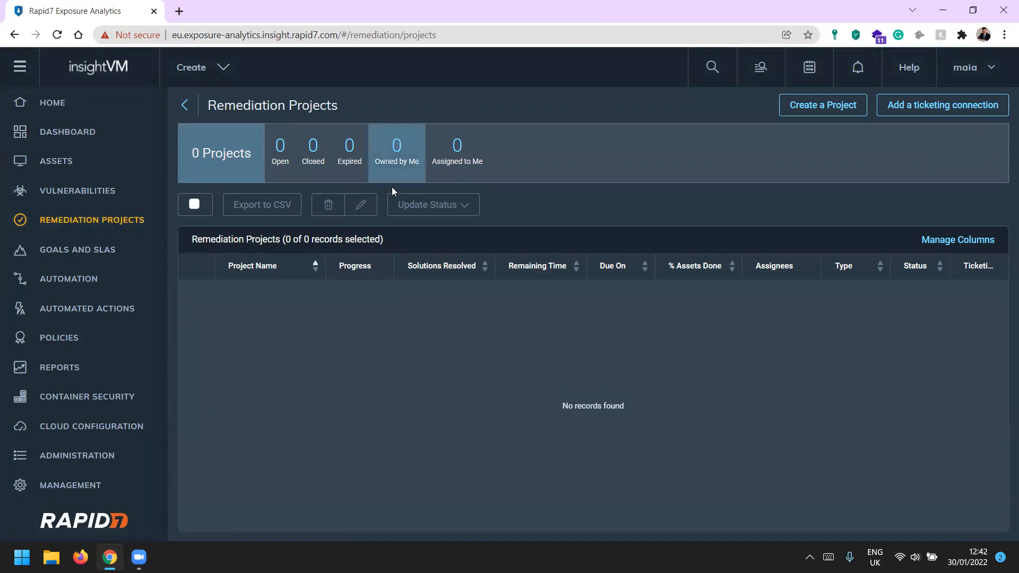
Create a new remediation project named CVE-2020-14664 without a description and continue to its scope.
{"action": "left_click", "coordinate": [823, 105]}
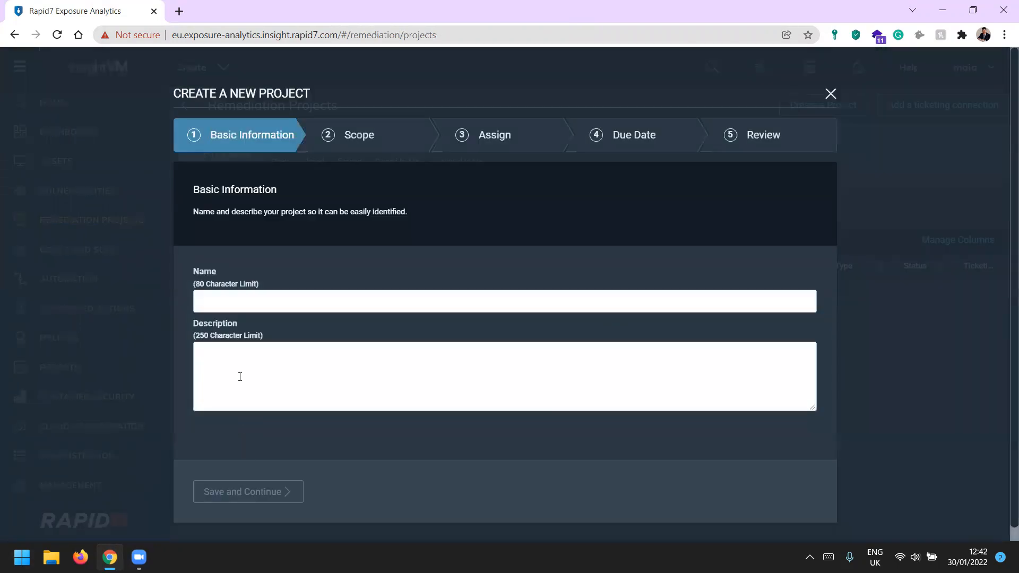
{"action": "left_click", "coordinate": [246, 304]}
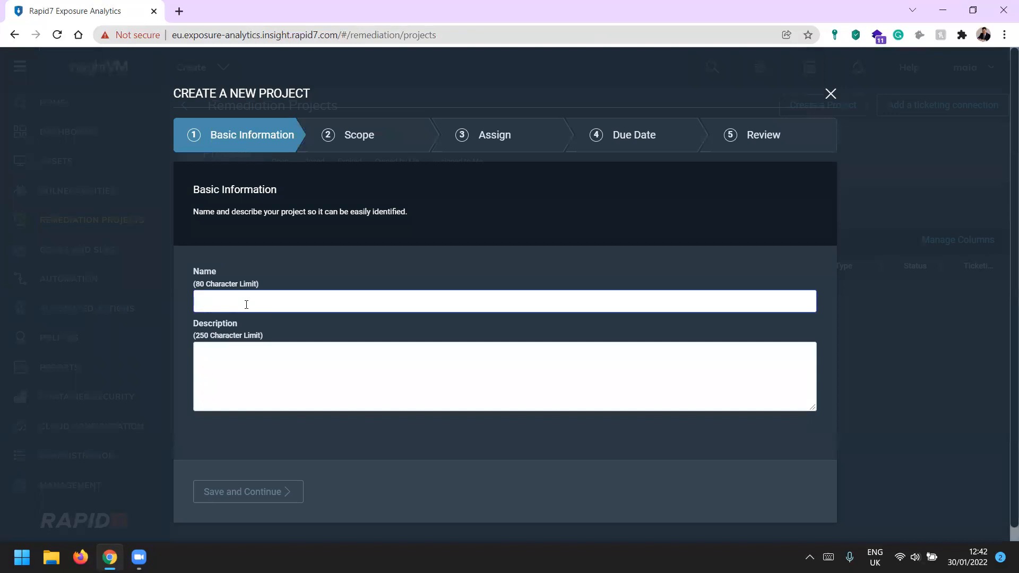
{"action": "key", "text": "ctrl+v"}
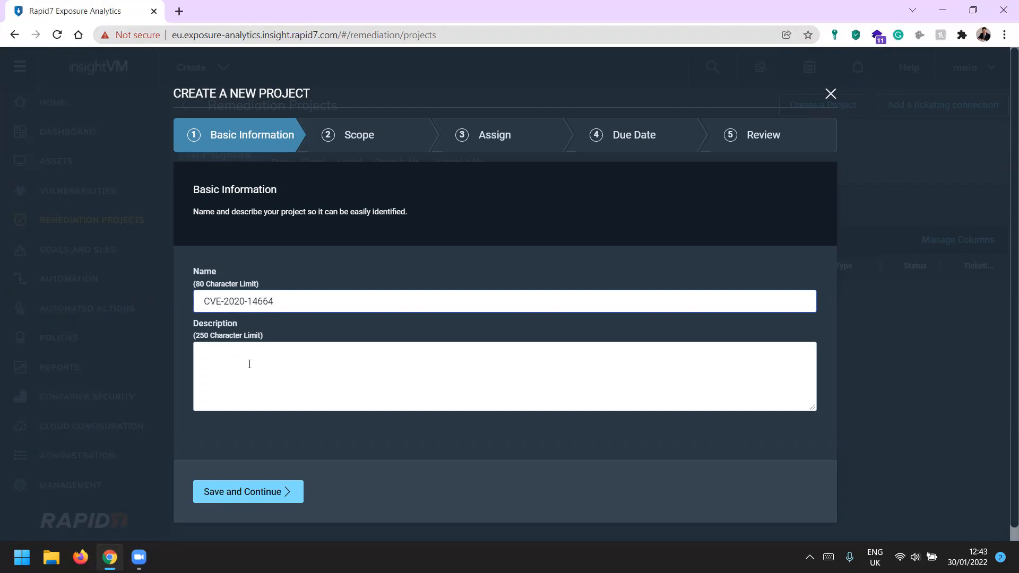
{"action": "left_click", "coordinate": [262, 500]}
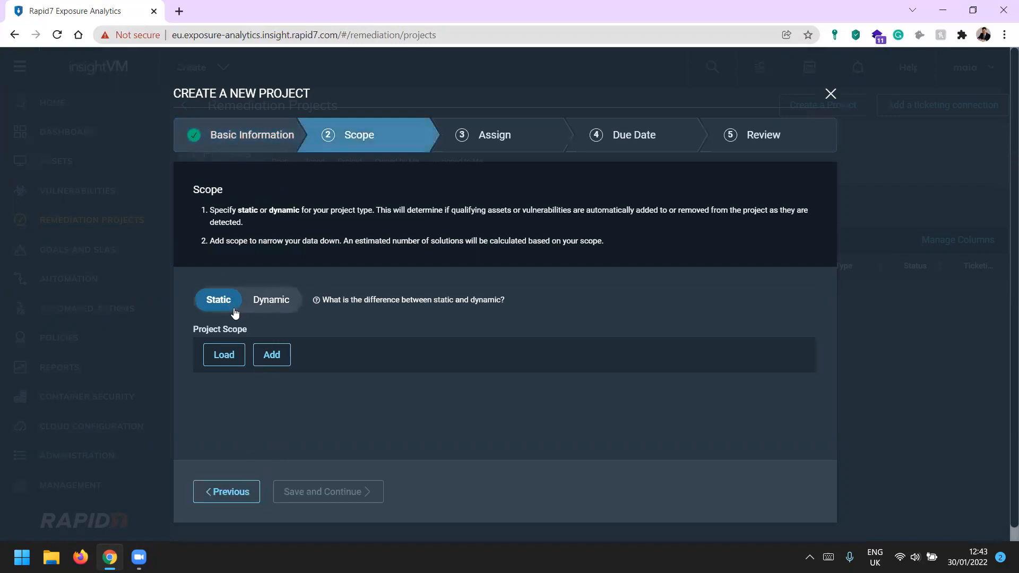
Set the project type to Dynamic and look through the saved queries available for the project scope.
{"action": "left_click", "coordinate": [299, 306]}
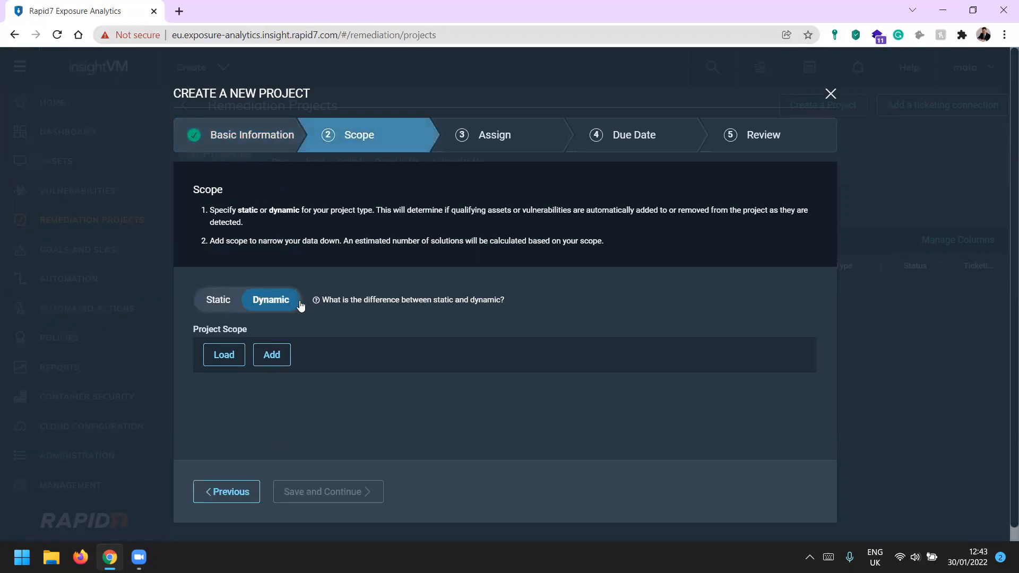
{"action": "left_click", "coordinate": [223, 307]}
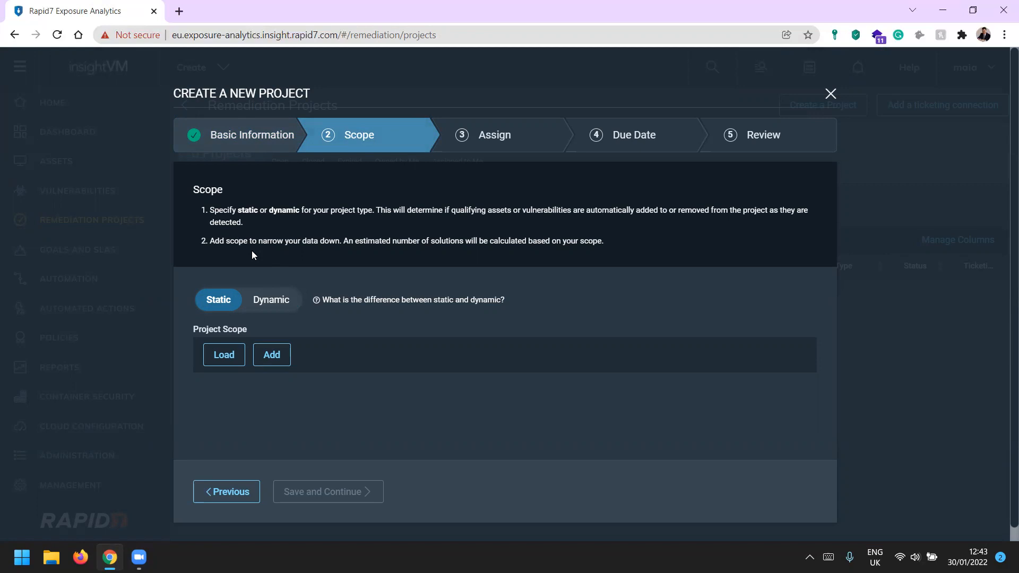
{"action": "left_click", "coordinate": [275, 300]}
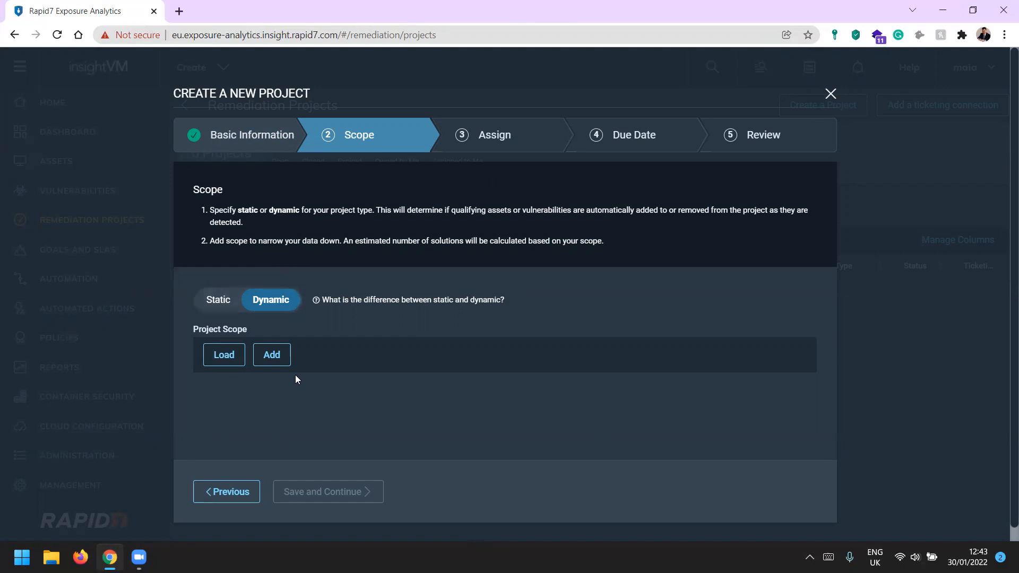
{"action": "left_click", "coordinate": [232, 361]}
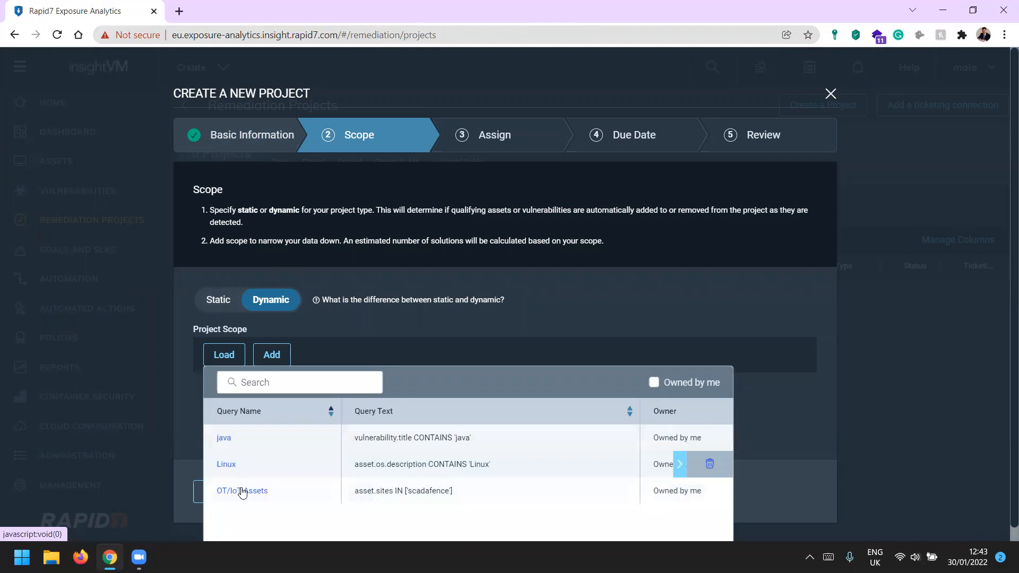
{"action": "left_click", "coordinate": [326, 365]}
Add the project scope condition vulnerability.cveIds IN CVE-2020-14664.
{"action": "left_click", "coordinate": [286, 355]}
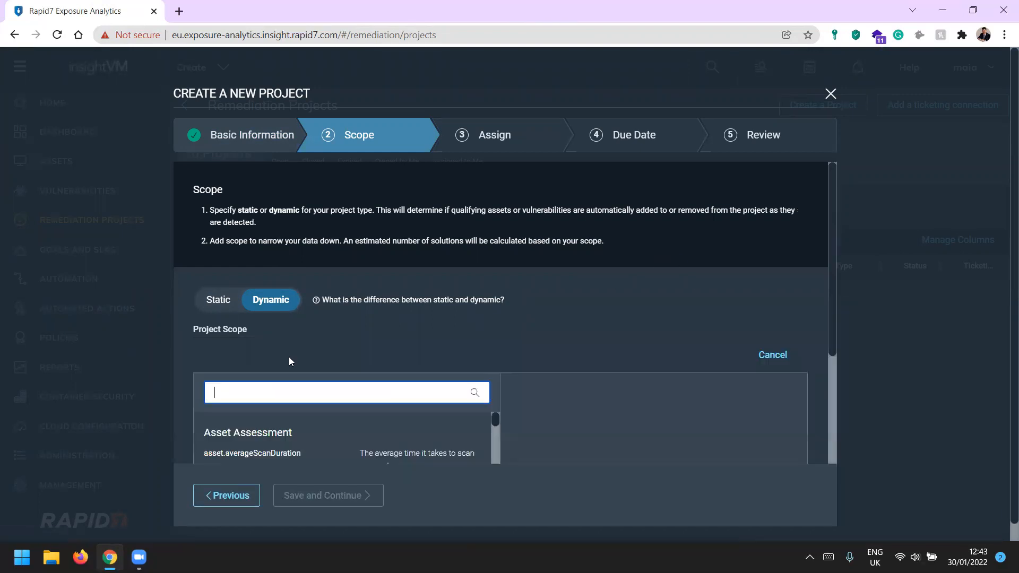
{"action": "scroll", "coordinate": [289, 357], "scroll_direction": "down", "scroll_amount": 3}
{"action": "scroll", "coordinate": [318, 419], "scroll_direction": "down", "scroll_amount": 5}
{"action": "scroll", "coordinate": [336, 386], "scroll_direction": "down", "scroll_amount": 15}
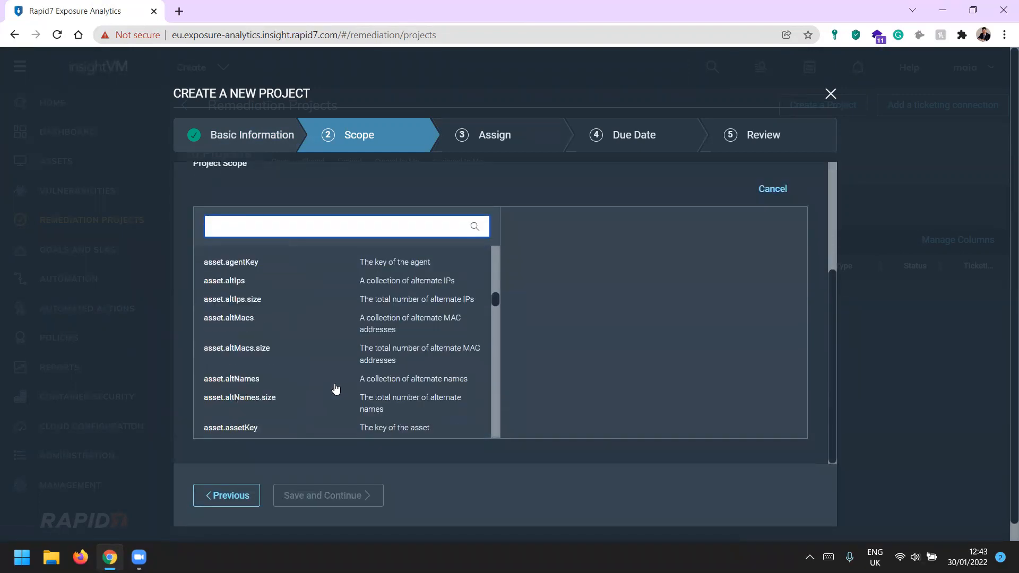
{"action": "scroll", "coordinate": [332, 398], "scroll_direction": "up", "scroll_amount": 10}
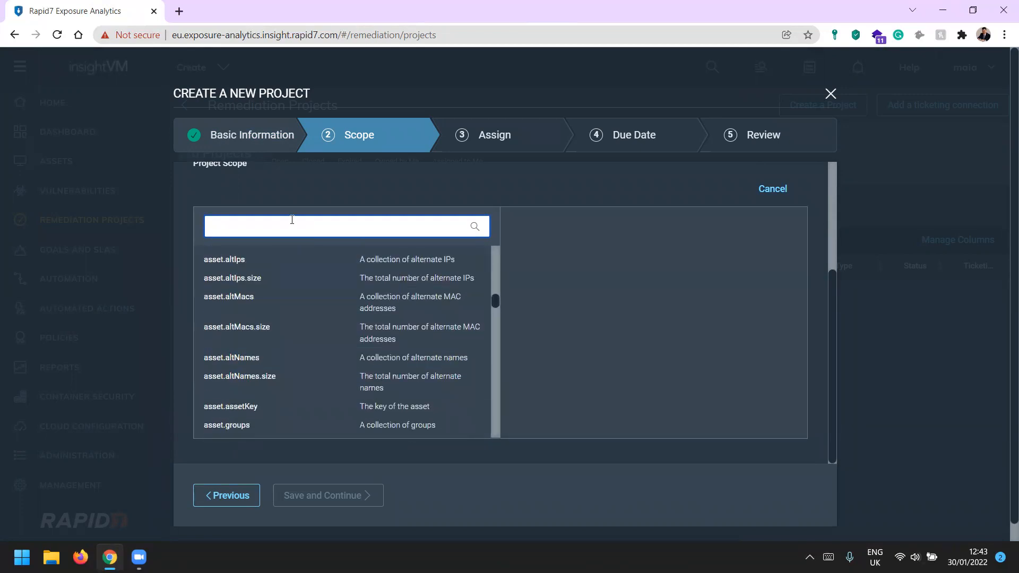
{"action": "type", "text": "cve"}
{"action": "left_click", "coordinate": [351, 287]}
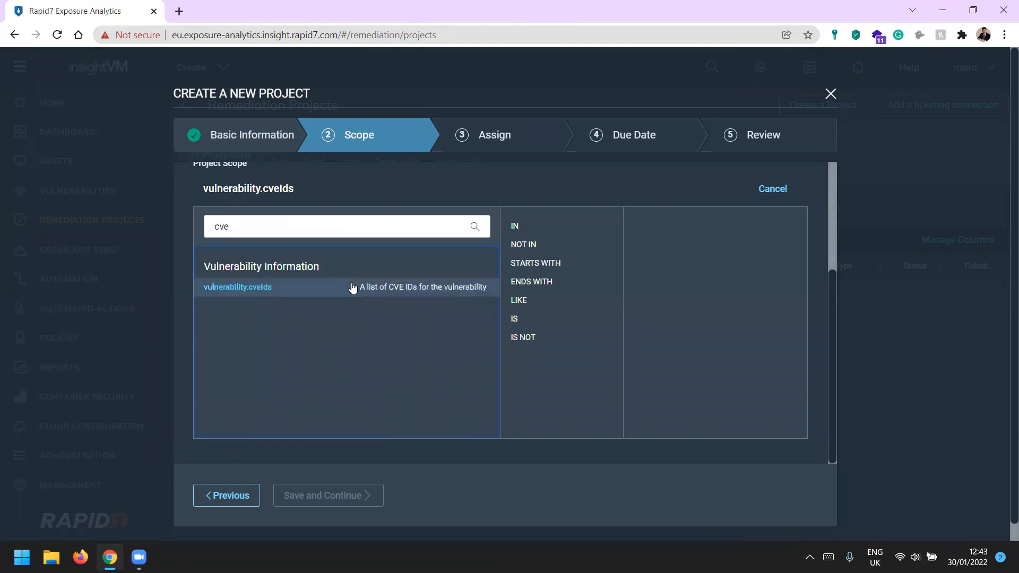
{"action": "left_click", "coordinate": [532, 226]}
{"action": "left_click", "coordinate": [695, 230]}
{"action": "type", "text": "CVE-2020-14664"}
{"action": "left_click", "coordinate": [658, 255]}
{"action": "left_click", "coordinate": [657, 278]}
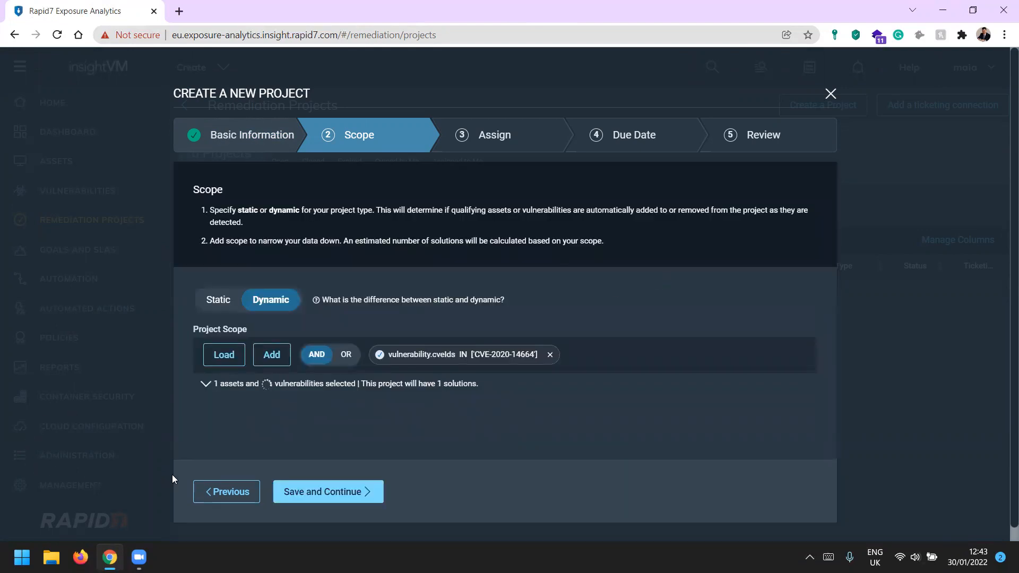
Expand the scope summary to examine the included assets, and continue to the project assignment.
{"action": "left_click", "coordinate": [204, 383]}
{"action": "scroll", "coordinate": [321, 352], "scroll_direction": "down", "scroll_amount": 3}
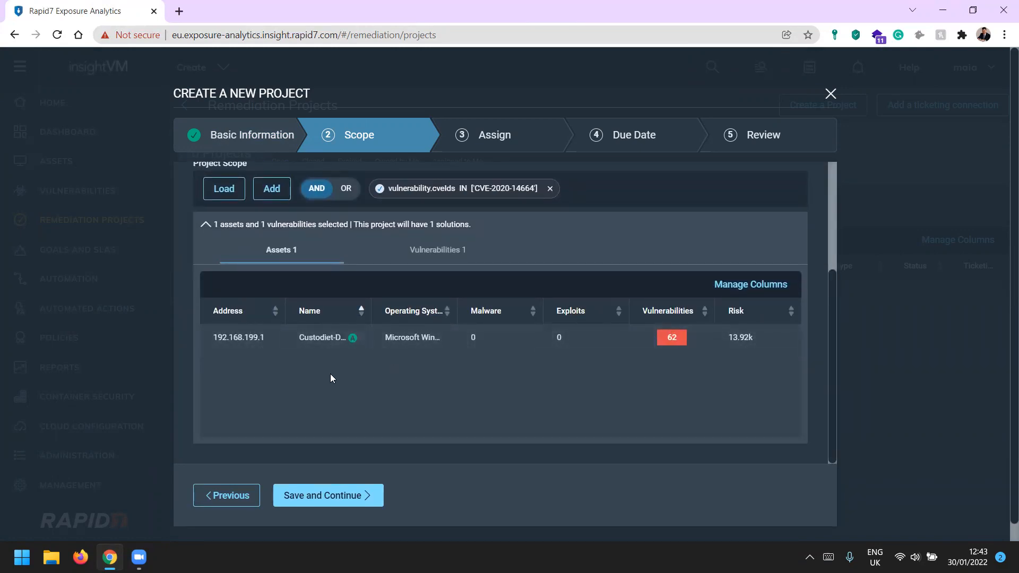
{"action": "left_click", "coordinate": [344, 500]}
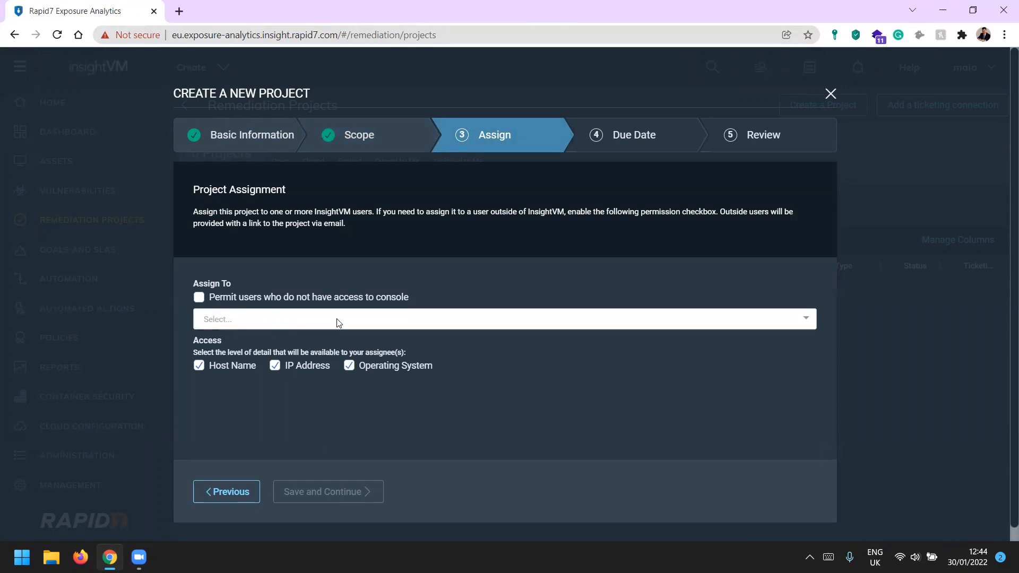
Assign the project to the listed console user and continue to the due date.
{"action": "left_click", "coordinate": [472, 321]}
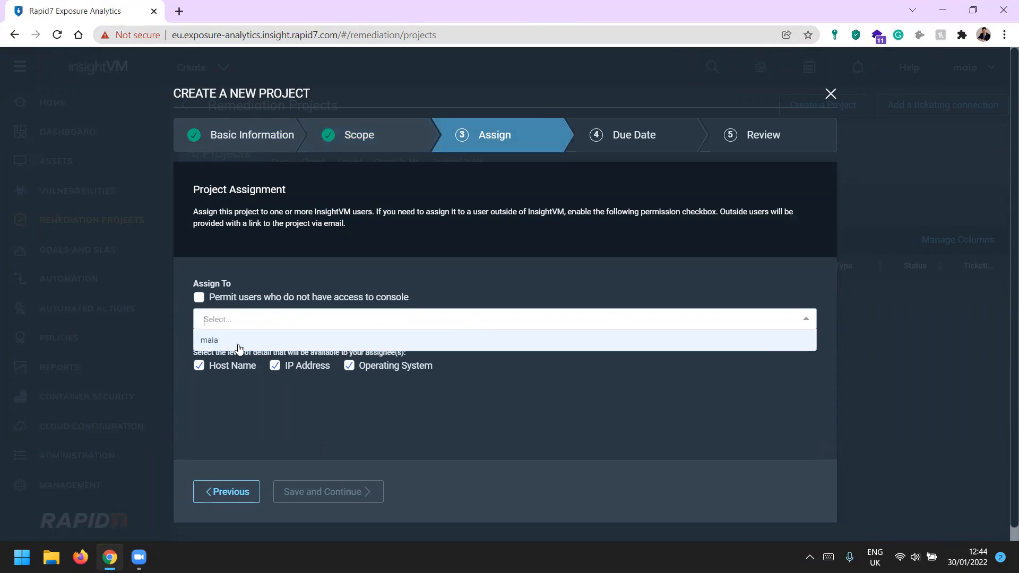
{"action": "left_click", "coordinate": [304, 411]}
{"action": "left_click", "coordinate": [289, 324]}
{"action": "left_click", "coordinate": [257, 340]}
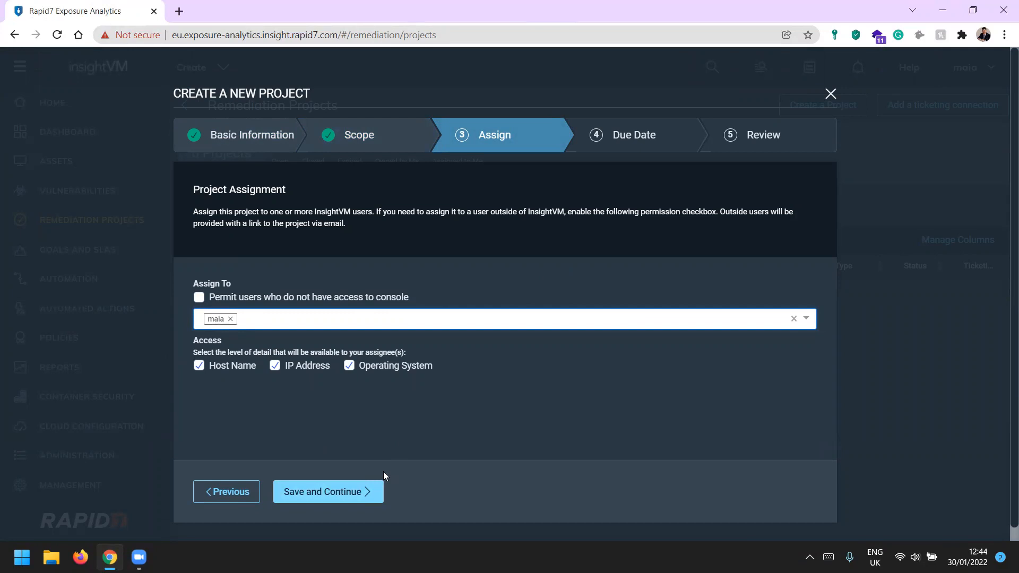
{"action": "left_click", "coordinate": [348, 486]}
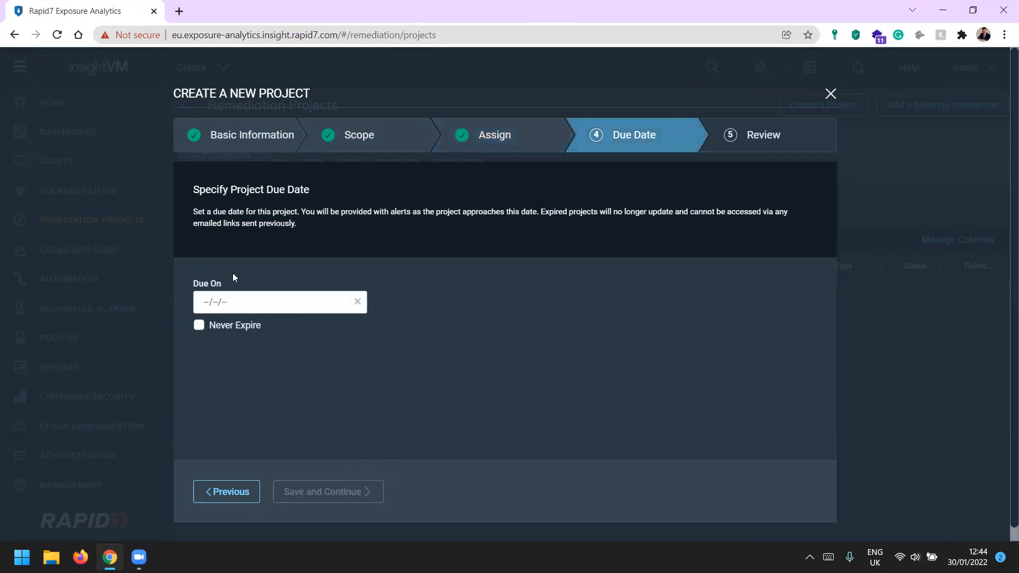
{"action": "left_click", "coordinate": [327, 301]}
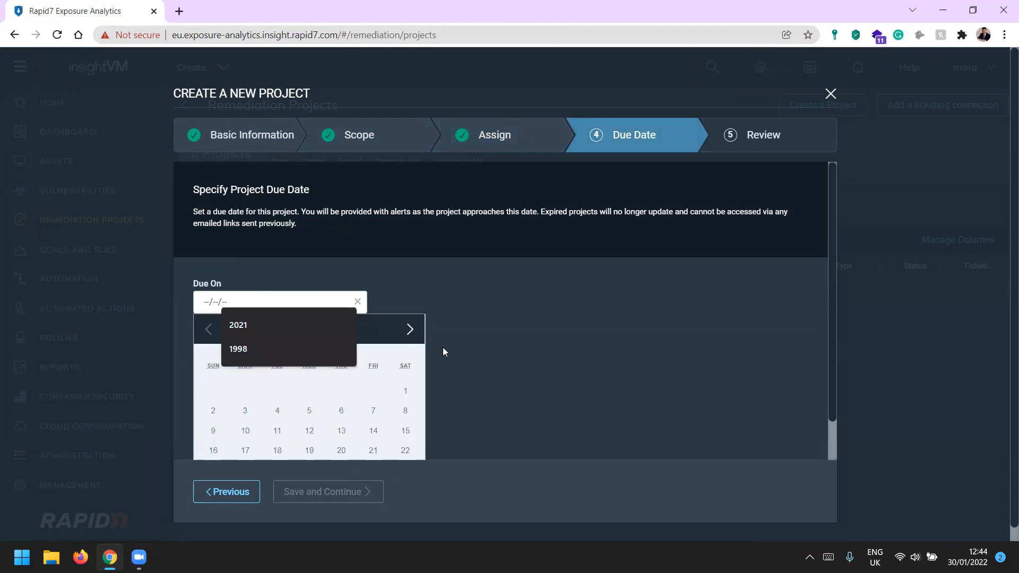
{"action": "left_click", "coordinate": [450, 301]}
{"action": "left_click", "coordinate": [326, 300]}
{"action": "left_click", "coordinate": [417, 311]}
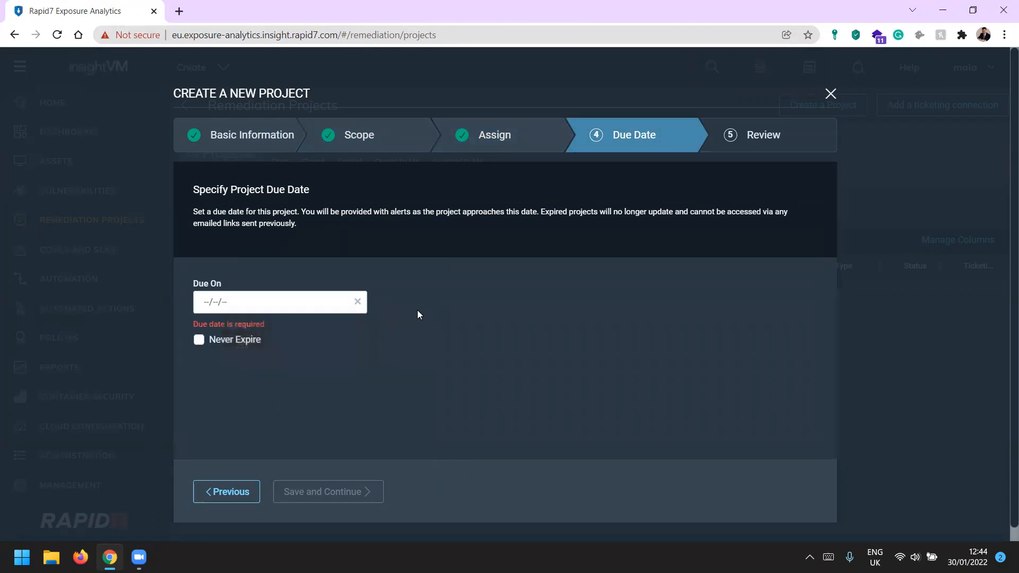
Set the project's due date to 3/31/2022 and continue to the review of the project details.
{"action": "left_click", "coordinate": [340, 301]}
{"action": "left_click", "coordinate": [410, 330]}
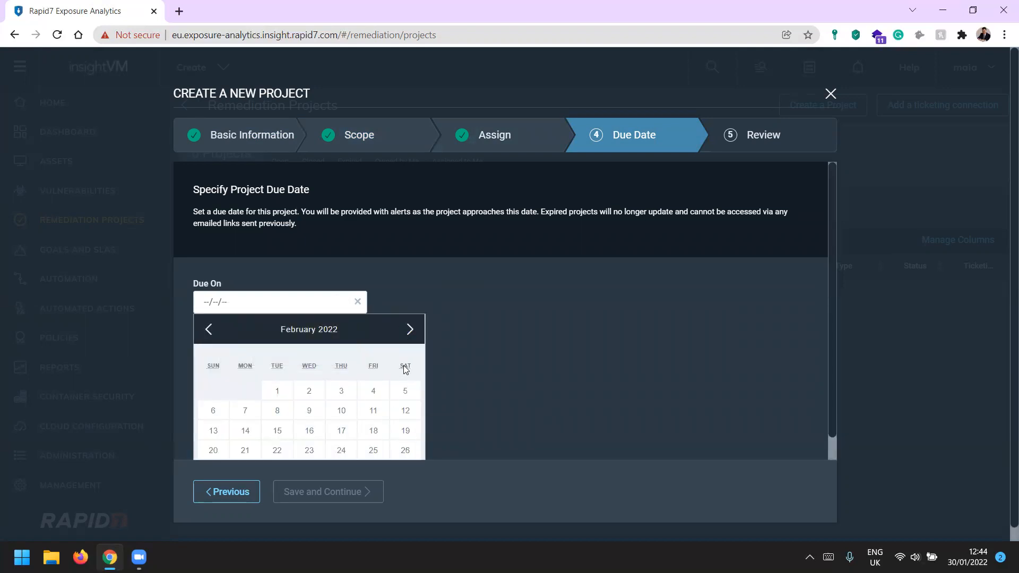
{"action": "scroll", "coordinate": [401, 444], "scroll_direction": "down", "scroll_amount": 1}
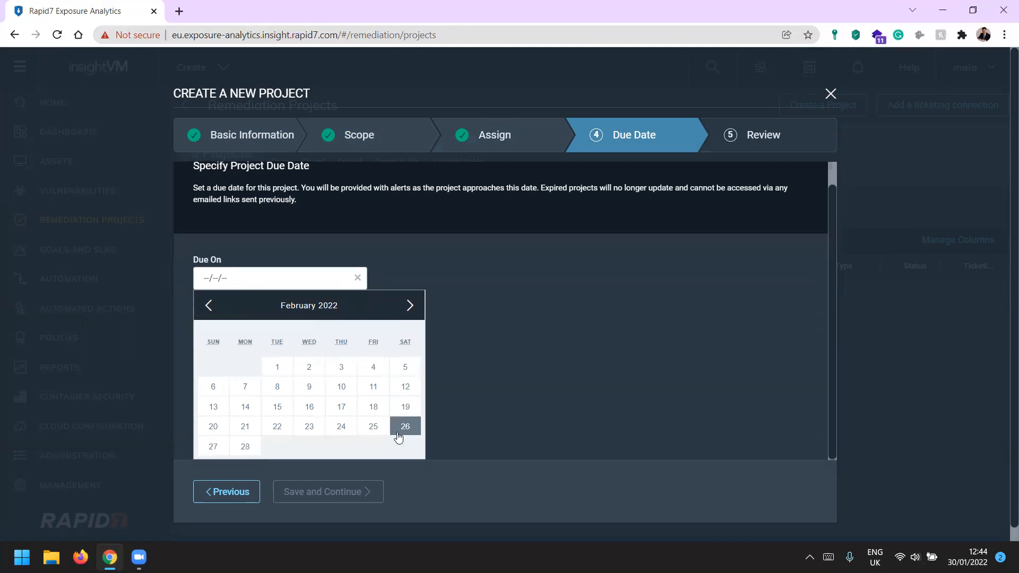
{"action": "left_click", "coordinate": [409, 305]}
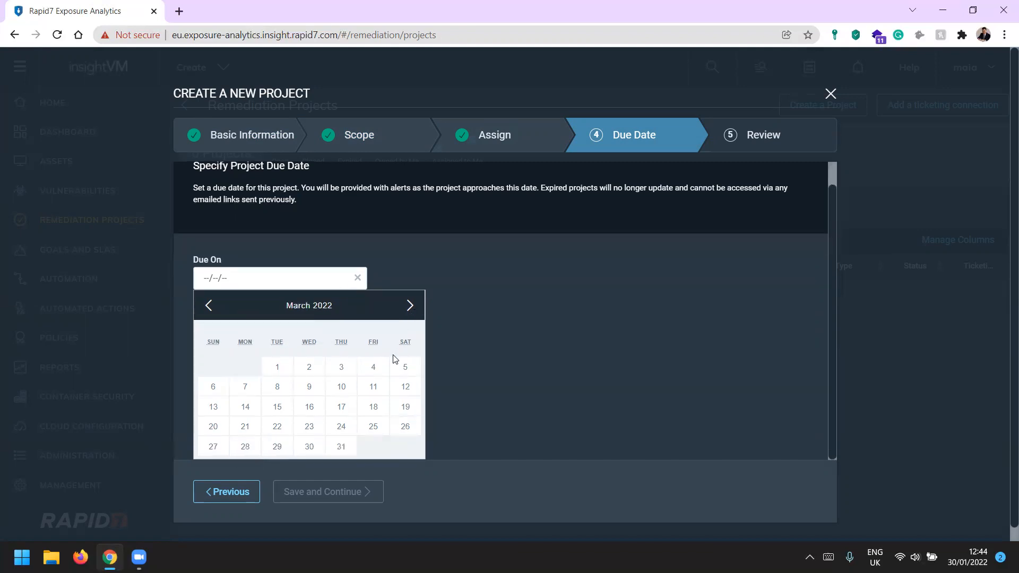
{"action": "scroll", "coordinate": [350, 419], "scroll_direction": "down", "scroll_amount": 1}
{"action": "left_click", "coordinate": [343, 433]}
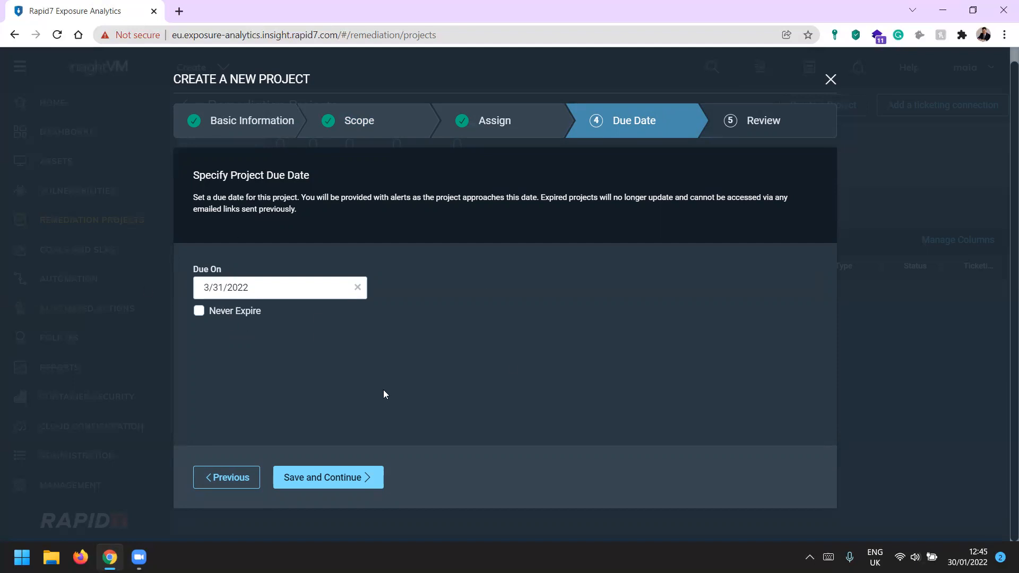
{"action": "left_click", "coordinate": [345, 476]}
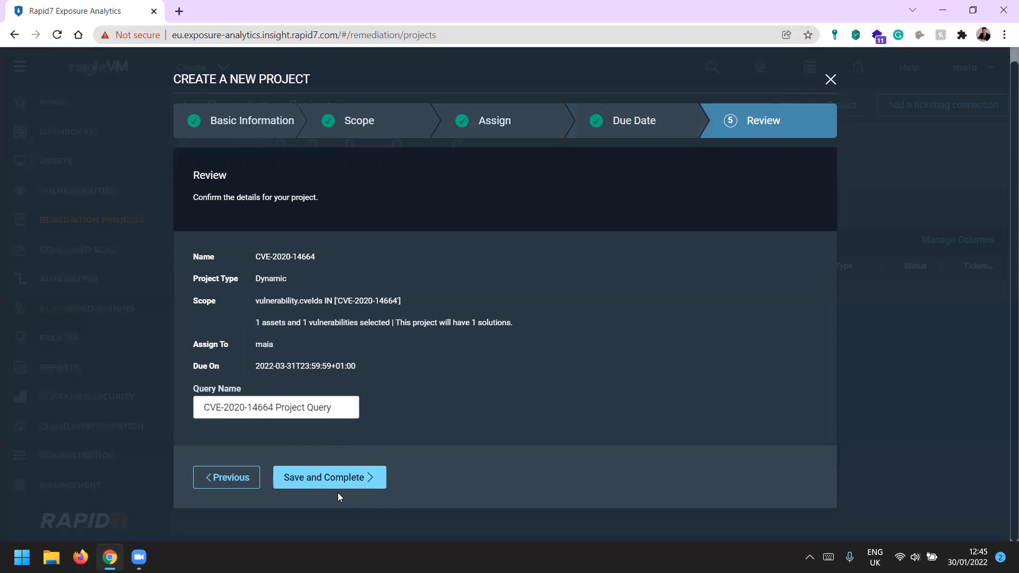
Save and complete the new project, open CVE-2020-14664 from the projects list and dismiss its population notice.
{"action": "left_click", "coordinate": [337, 475]}
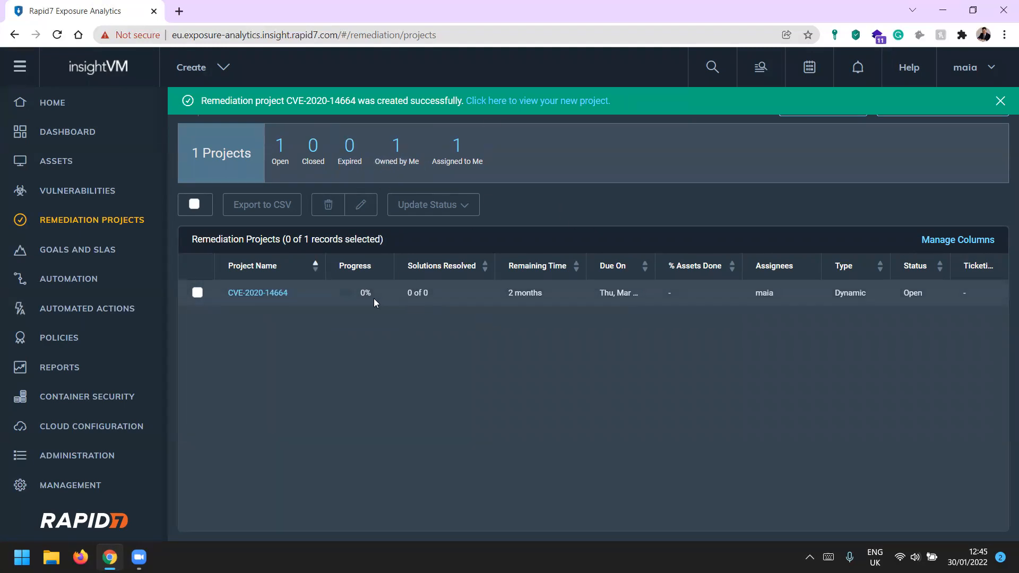
{"action": "left_click", "coordinate": [276, 294]}
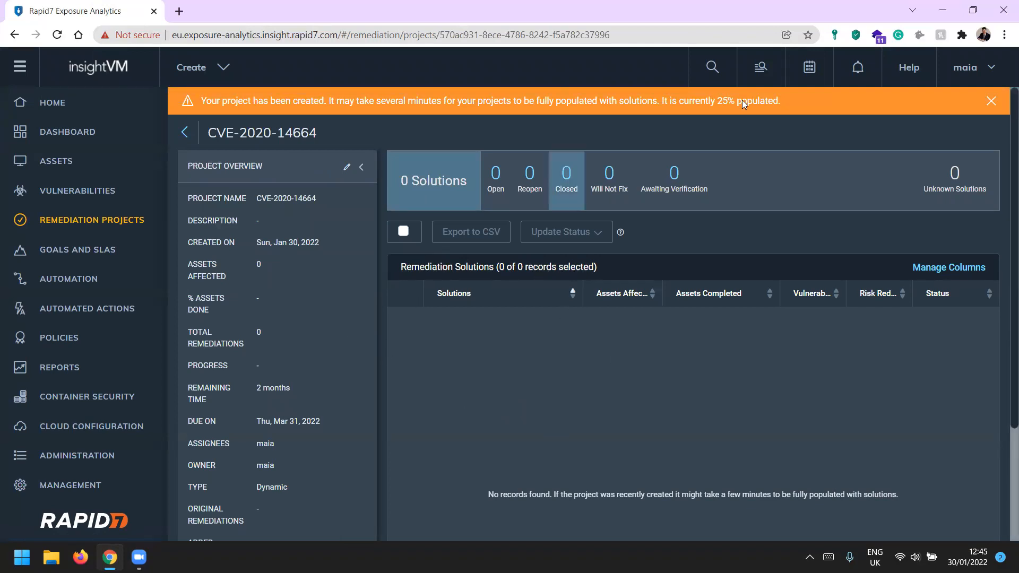
{"action": "left_click_drag", "start_coordinate": [730, 102], "coordinate": [719, 104]}
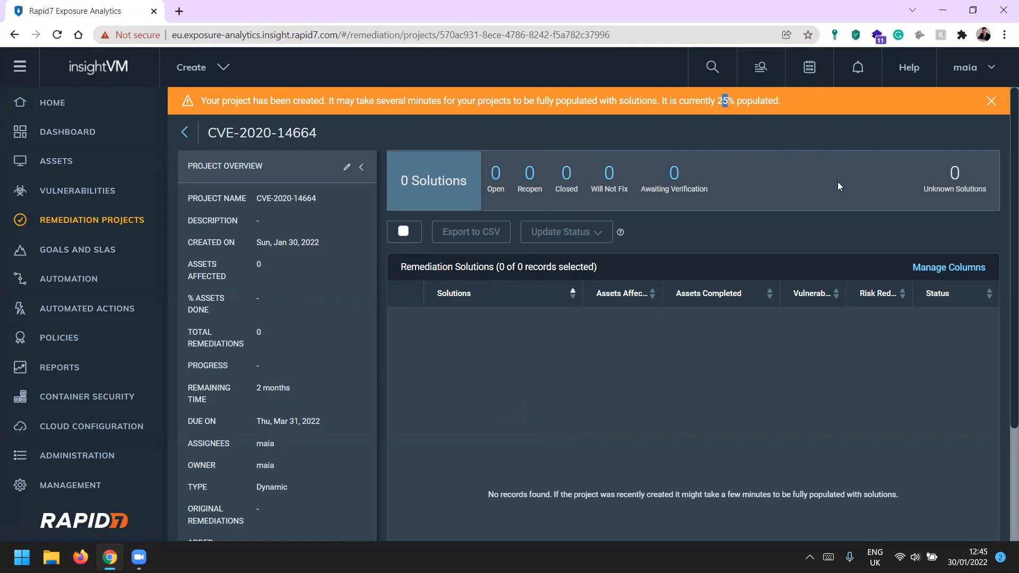
{"action": "left_click", "coordinate": [991, 103]}
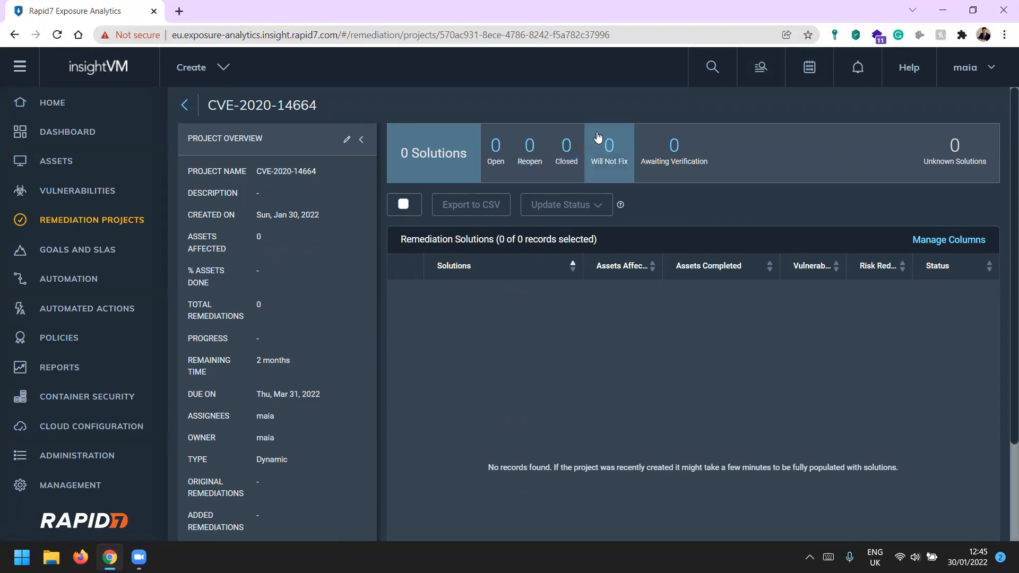
Search the security console for CVE-2020-14664 and check the instances of the Java SE entry in the vulnerability results.
{"action": "left_click", "coordinate": [33, 189]}
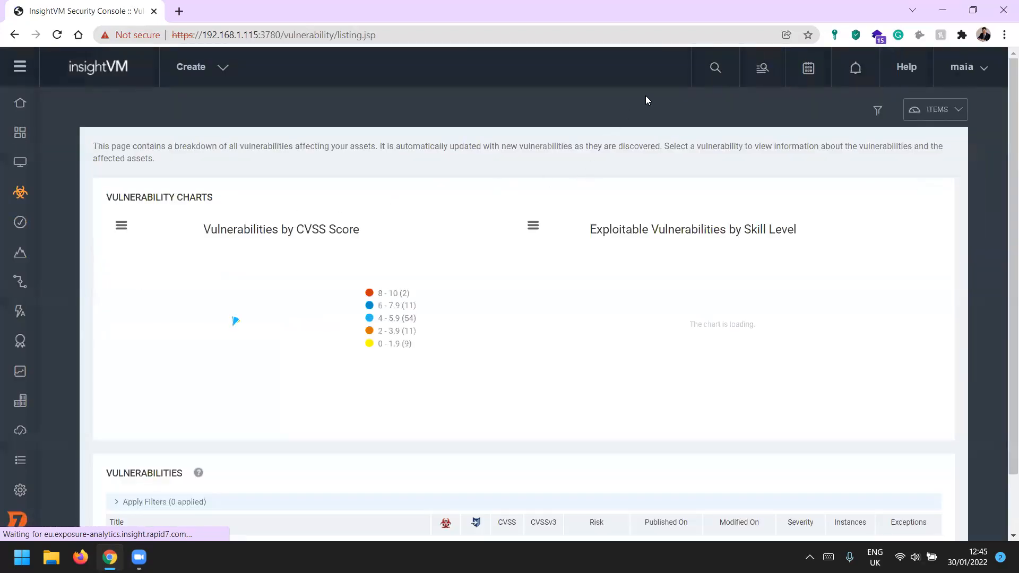
{"action": "left_click", "coordinate": [715, 68]}
{"action": "type", "text": "CVE-2020-14664"}
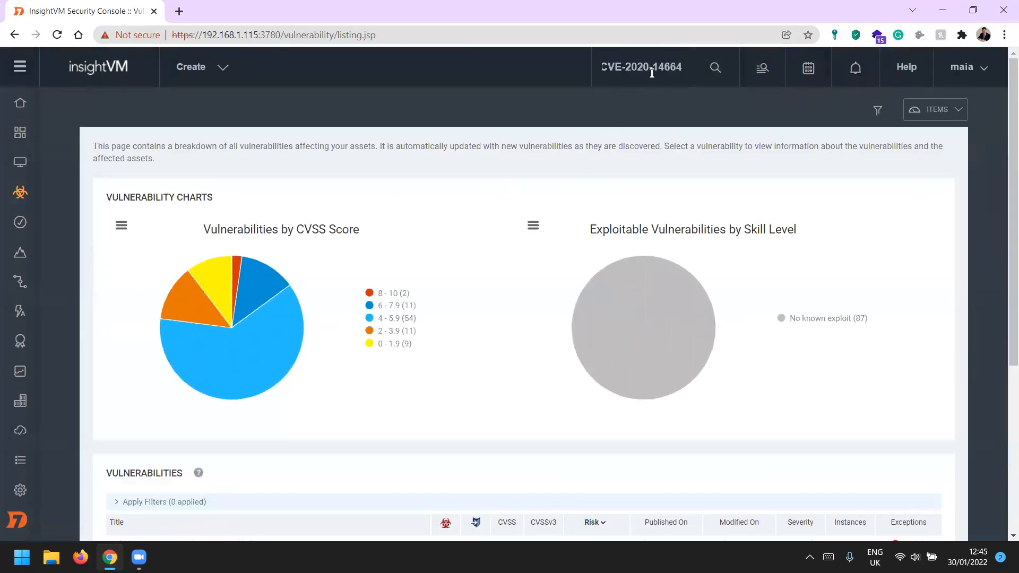
{"action": "key", "text": "Return"}
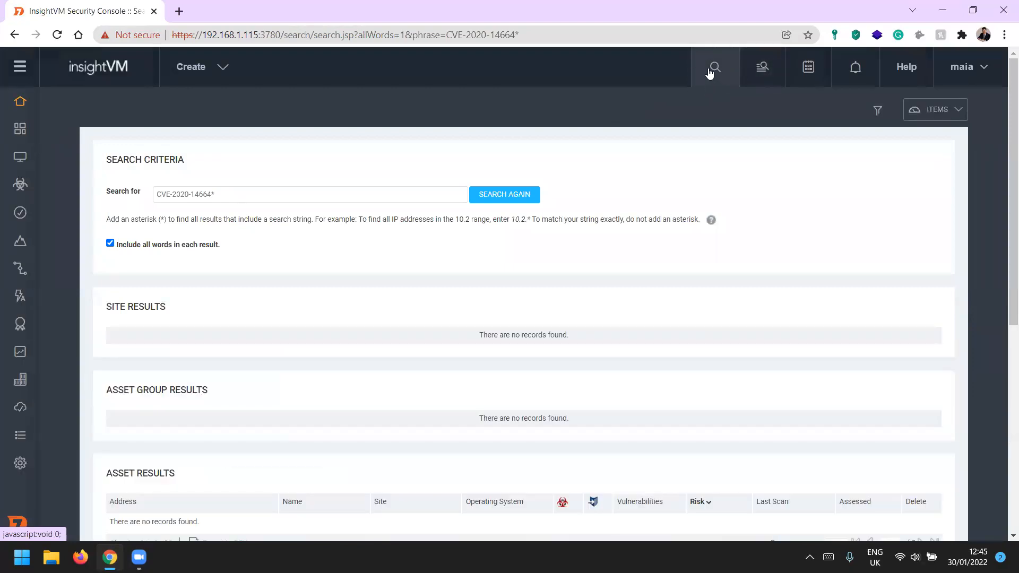
{"action": "scroll", "coordinate": [239, 298], "scroll_direction": "down", "scroll_amount": 8}
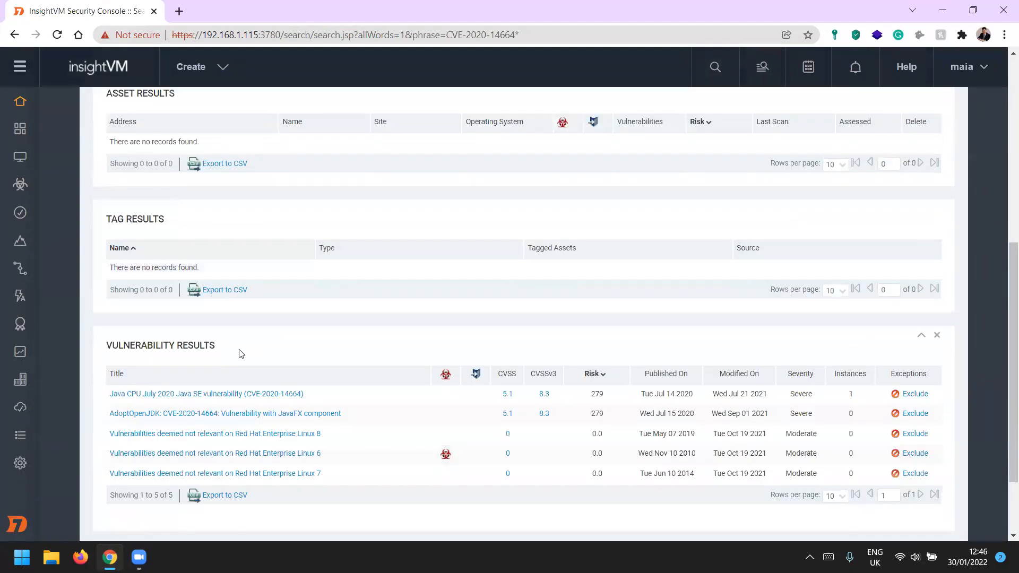
{"action": "scroll", "coordinate": [239, 354], "scroll_direction": "down", "scroll_amount": 2}
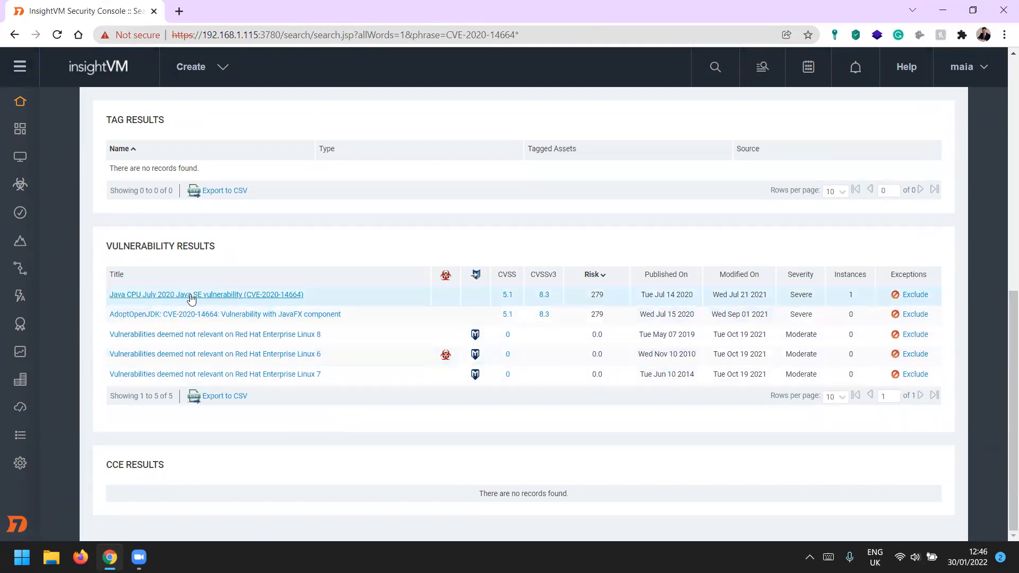
{"action": "left_click_drag", "start_coordinate": [881, 296], "coordinate": [848, 296]}
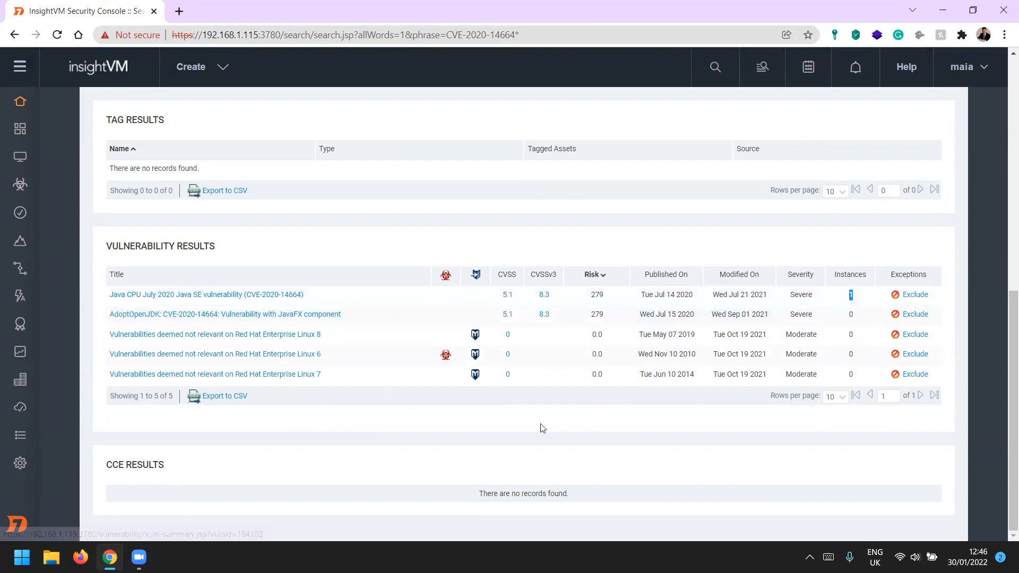
Open the Java CPU July 2020 Java SE vulnerability and read its description and rollup remediation.
{"action": "left_click", "coordinate": [235, 296]}
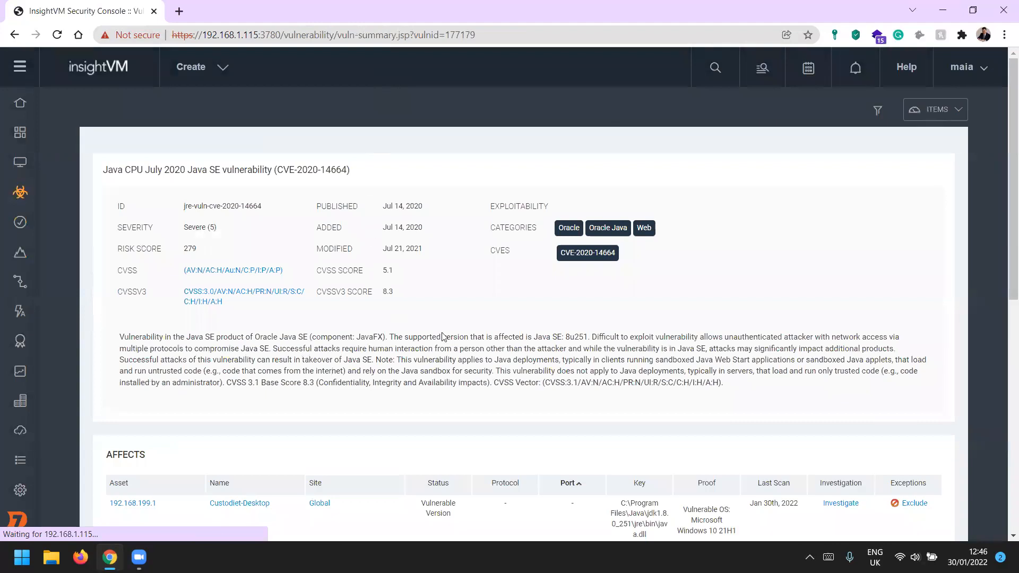
{"action": "left_click_drag", "start_coordinate": [782, 404], "coordinate": [109, 320]}
{"action": "scroll", "coordinate": [175, 324], "scroll_direction": "down", "scroll_amount": 10}
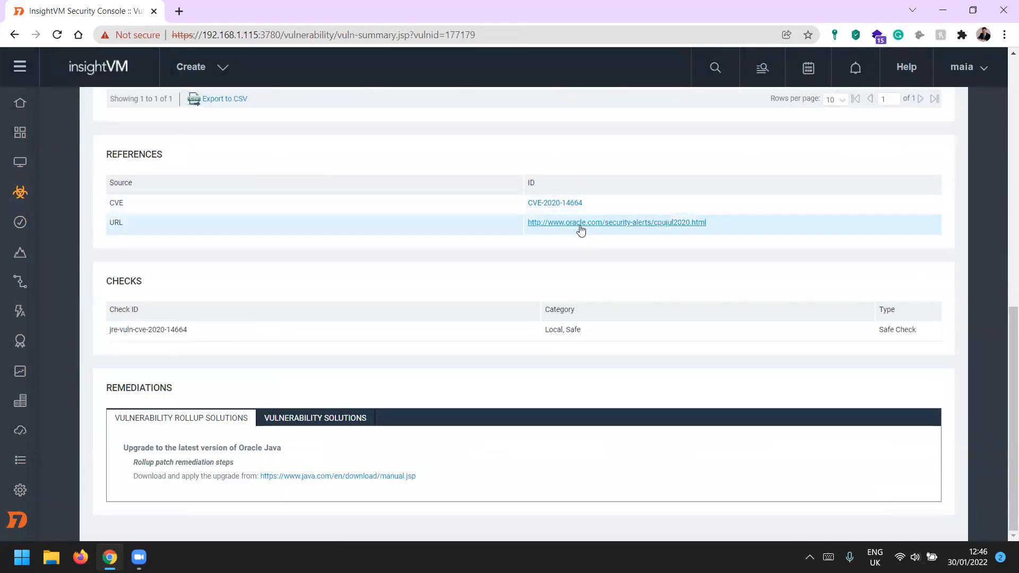
{"action": "left_click_drag", "start_coordinate": [279, 461], "coordinate": [120, 453]}
{"action": "scroll", "coordinate": [337, 444], "scroll_direction": "up", "scroll_amount": 1}
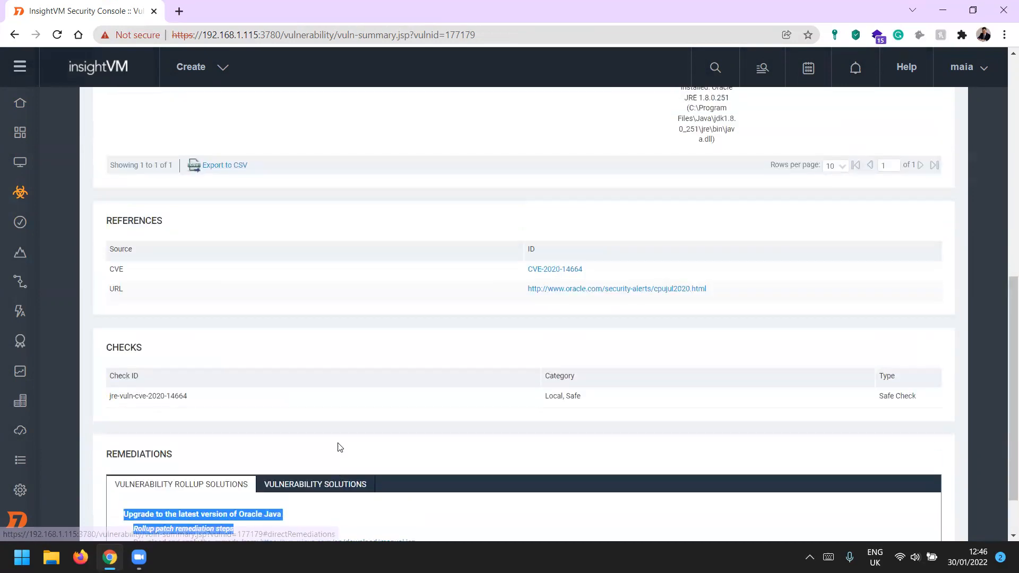
{"action": "scroll", "coordinate": [339, 438], "scroll_direction": "down", "scroll_amount": 1}
Examine the proof given for the affected asset, including the installed software version and file path.
{"action": "scroll", "coordinate": [340, 438], "scroll_direction": "up", "scroll_amount": 10}
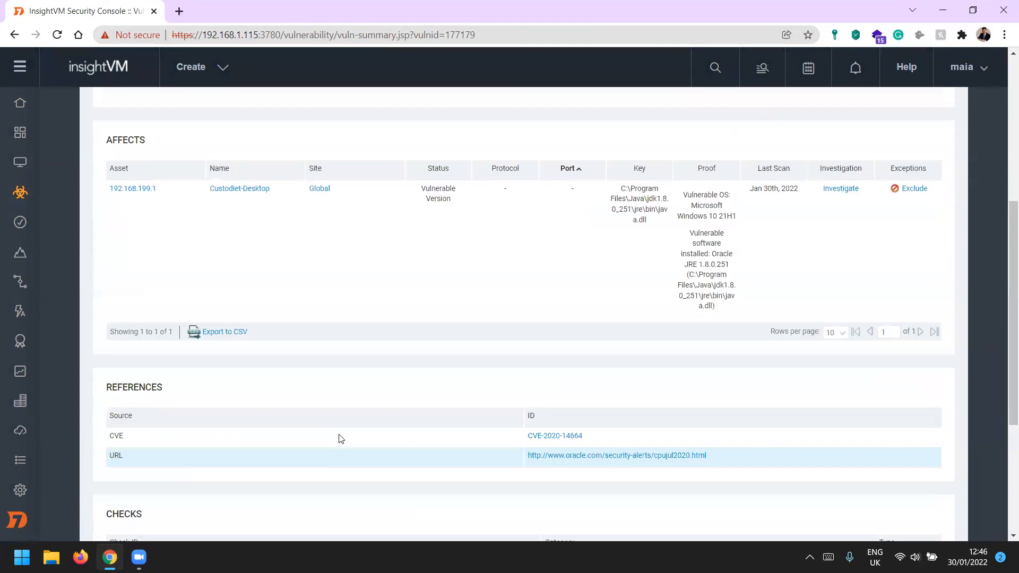
{"action": "scroll", "coordinate": [531, 434], "scroll_direction": "down", "scroll_amount": 4}
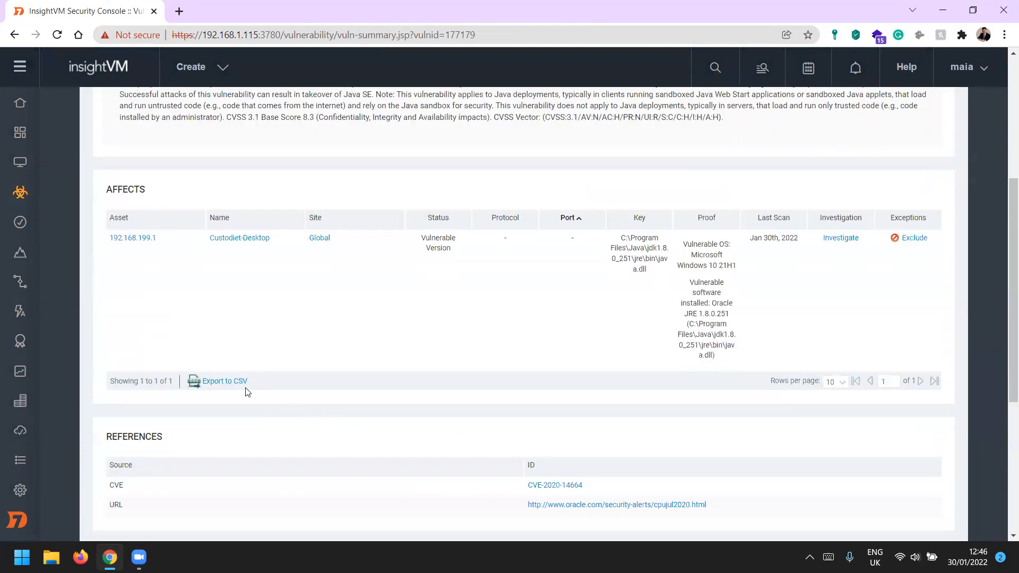
{"action": "left_click_drag", "start_coordinate": [679, 243], "coordinate": [723, 371]}
{"action": "left_click", "coordinate": [719, 345]}
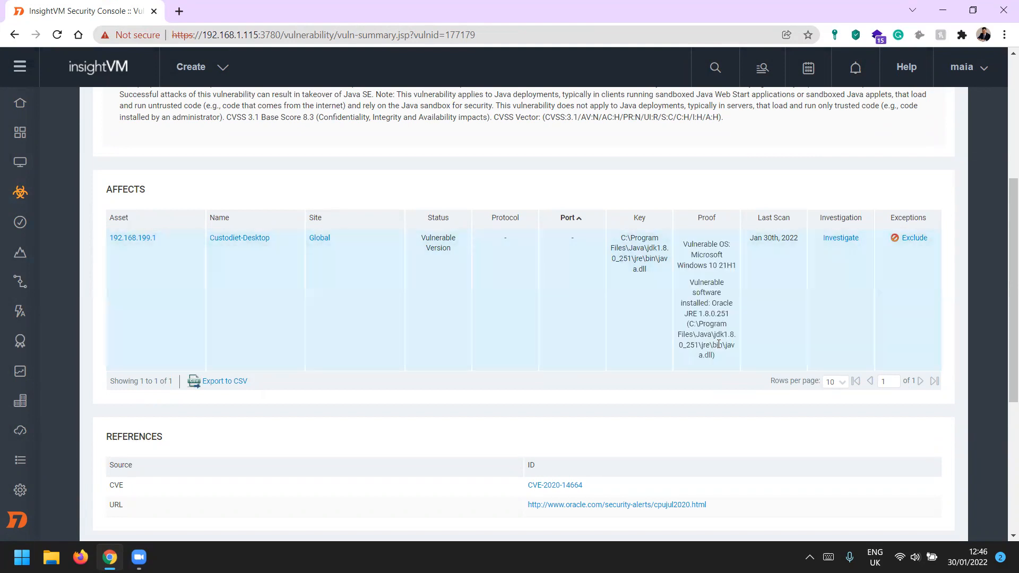
{"action": "left_click_drag", "start_coordinate": [698, 323], "coordinate": [710, 353]}
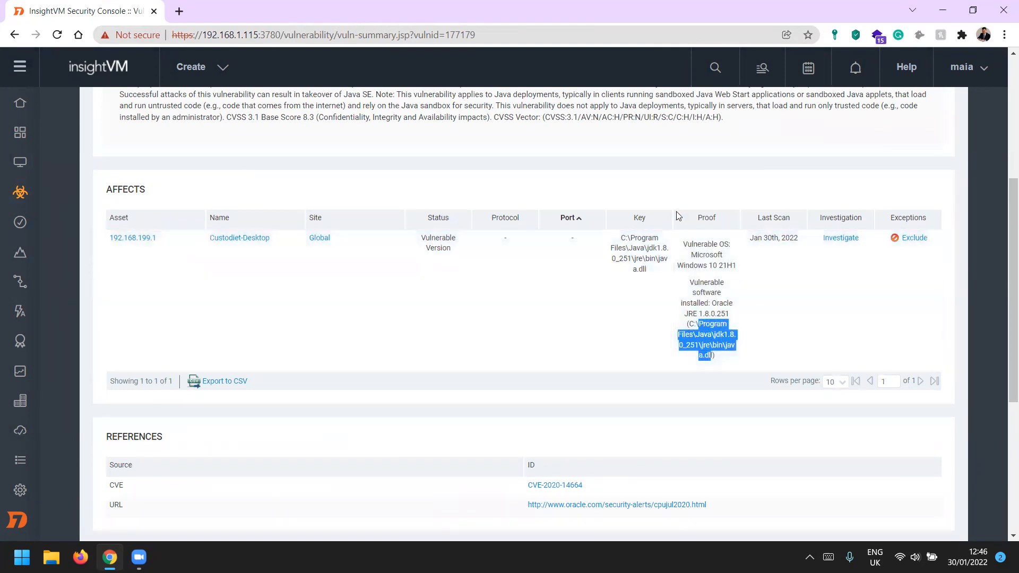
{"action": "left_click", "coordinate": [711, 342]}
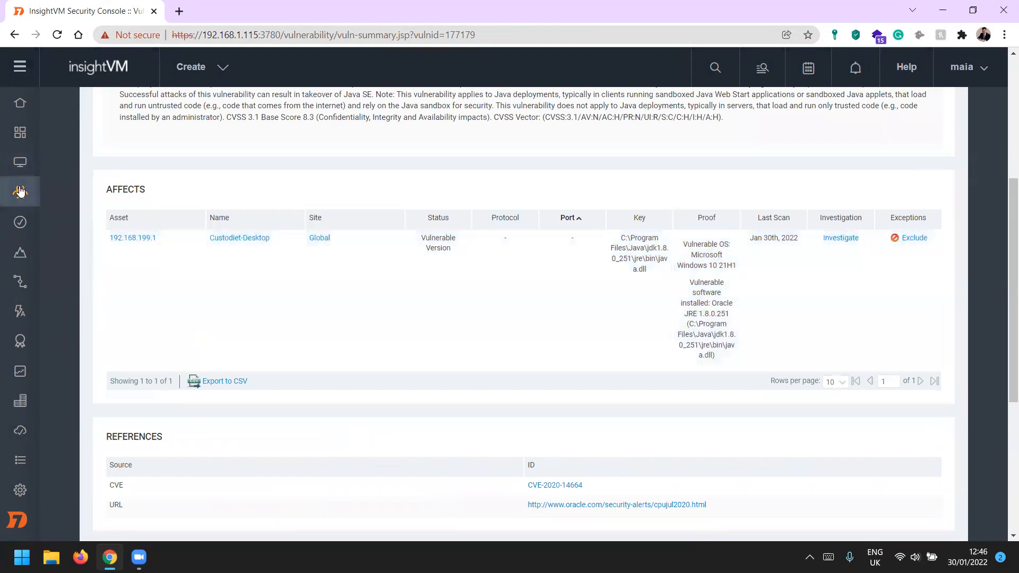
Reopen the CVE-2020-14664 remediation project and examine the summary, fix and automated ticketing details of its Oracle Java upgrade solution.
{"action": "left_click", "coordinate": [47, 227]}
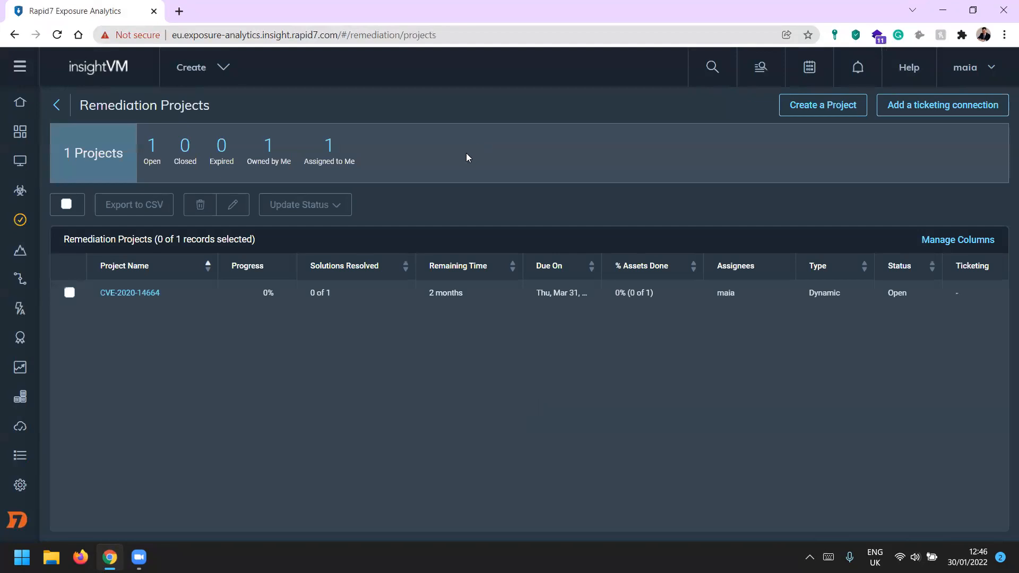
{"action": "left_click", "coordinate": [130, 294]}
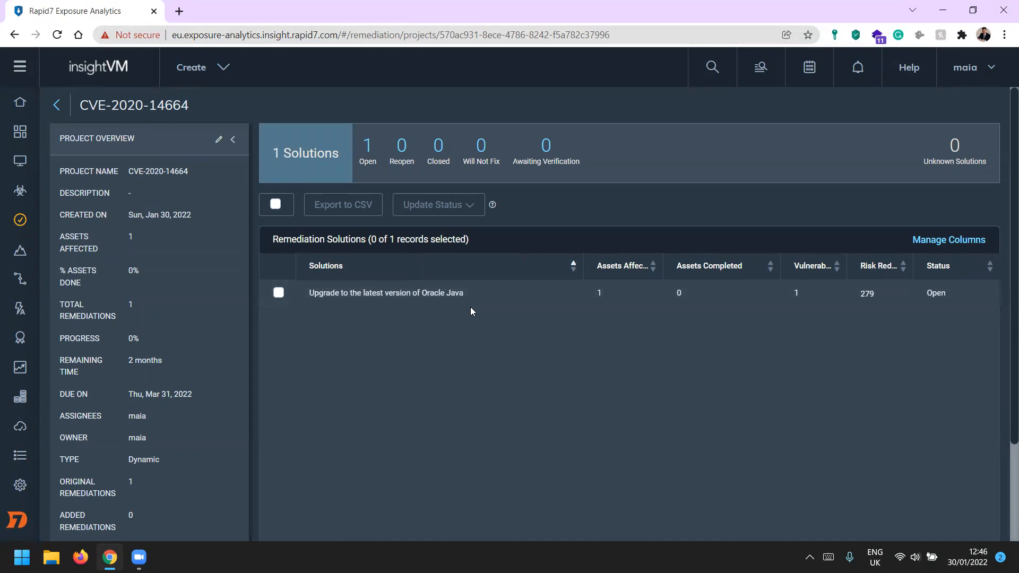
{"action": "left_click", "coordinate": [441, 299]}
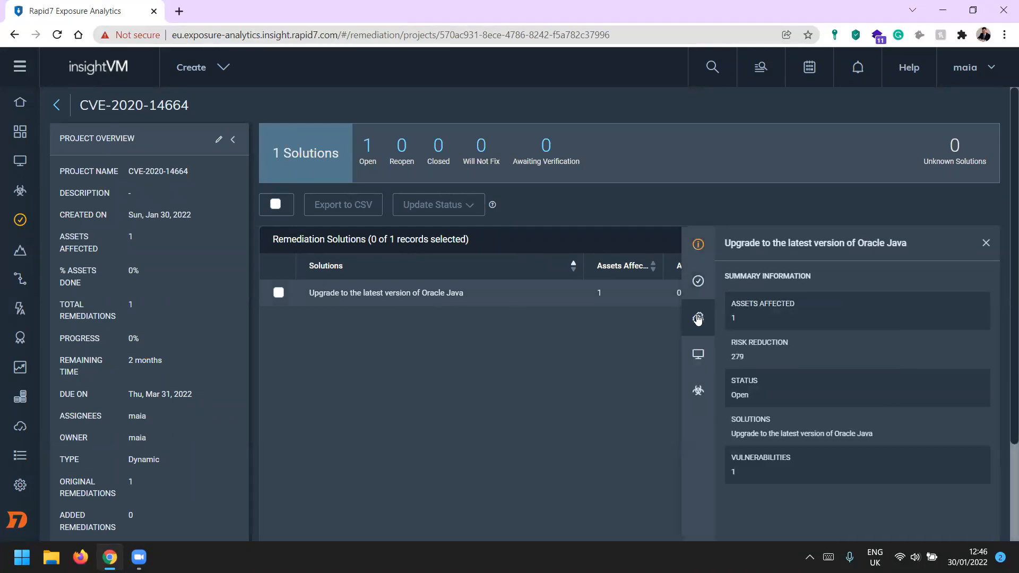
{"action": "left_click", "coordinate": [696, 282]}
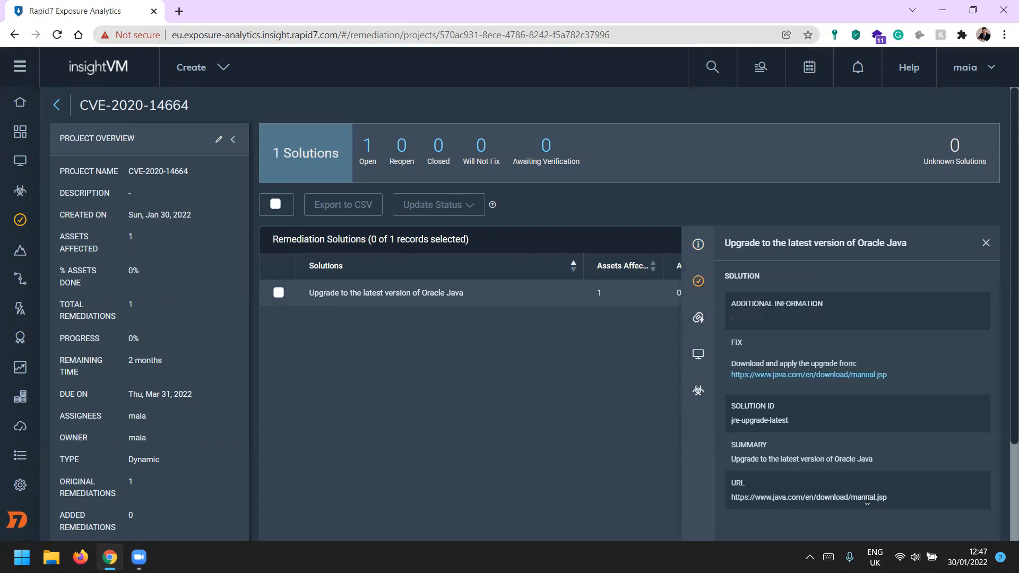
{"action": "left_click", "coordinate": [697, 317]}
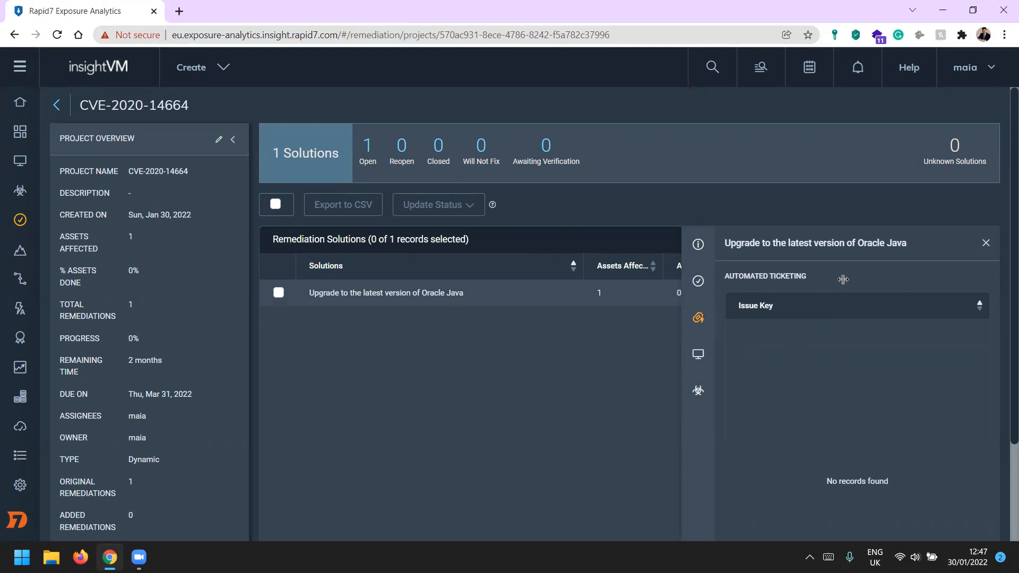
Review the solution's affected assets filtered by Remediated and Unresolved, check its vulnerabilities, and close the solution details.
{"action": "left_click", "coordinate": [698, 353]}
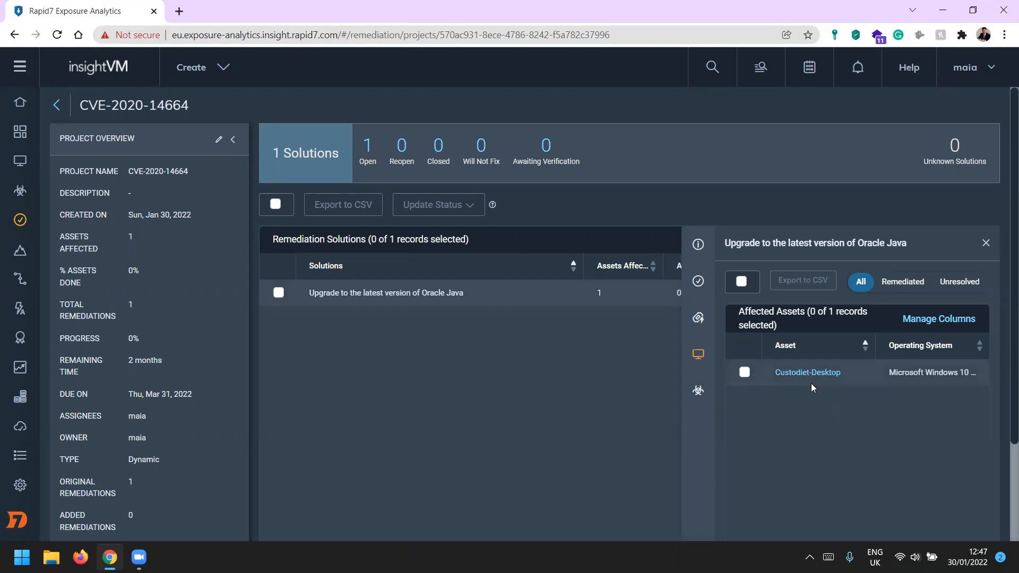
{"action": "left_click", "coordinate": [903, 283]}
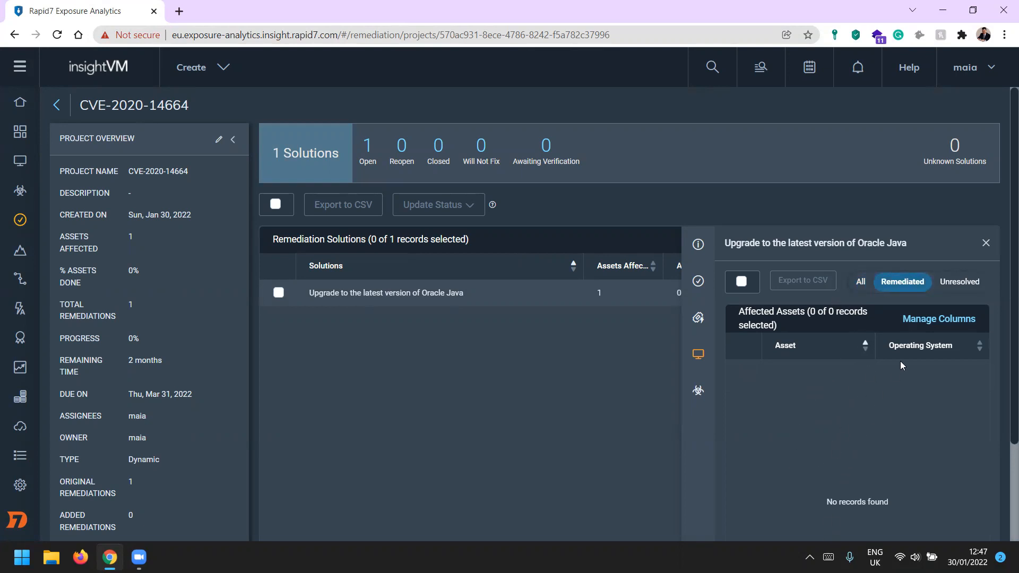
{"action": "left_click", "coordinate": [952, 281]}
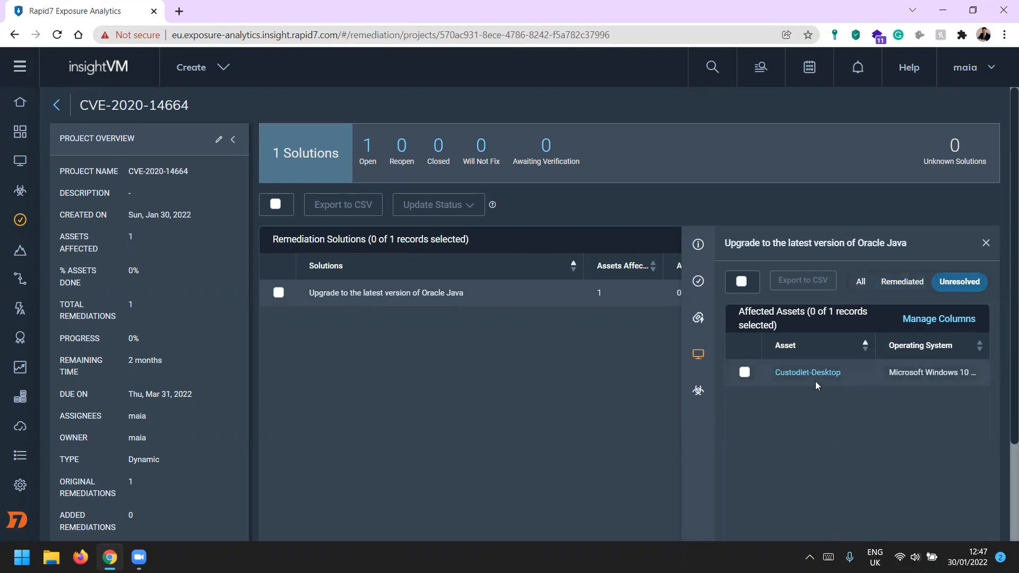
{"action": "left_click", "coordinate": [699, 395]}
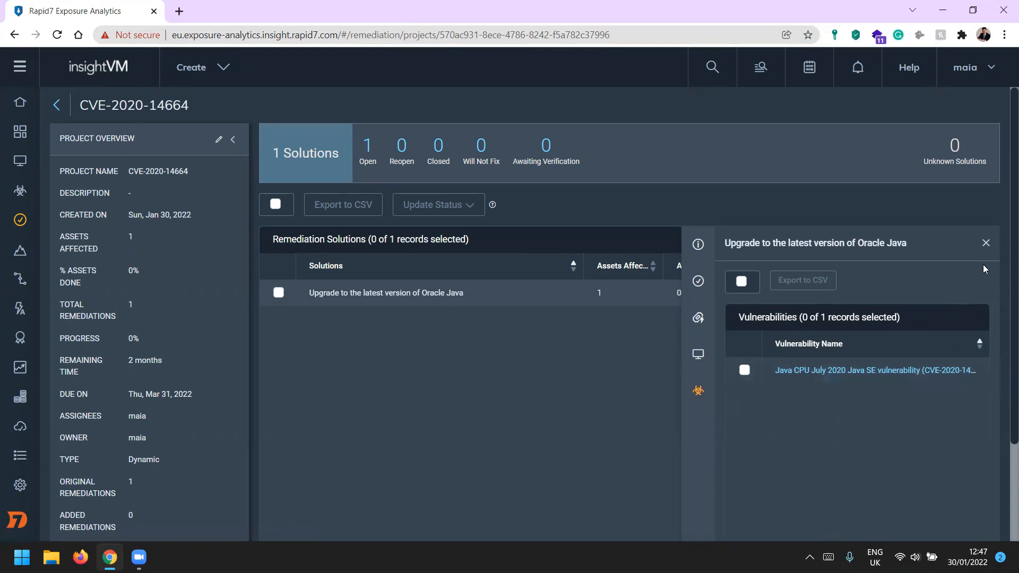
{"action": "left_click", "coordinate": [986, 244]}
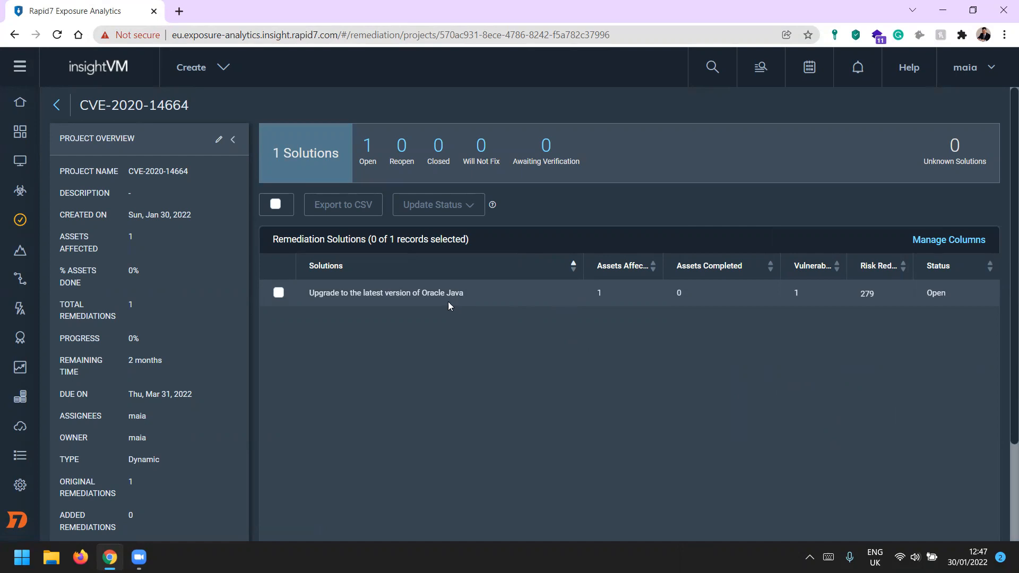
Return to the remediation projects list, view the CVE-2020-14664 project's summary information and close it.
{"action": "left_click", "coordinate": [56, 105]}
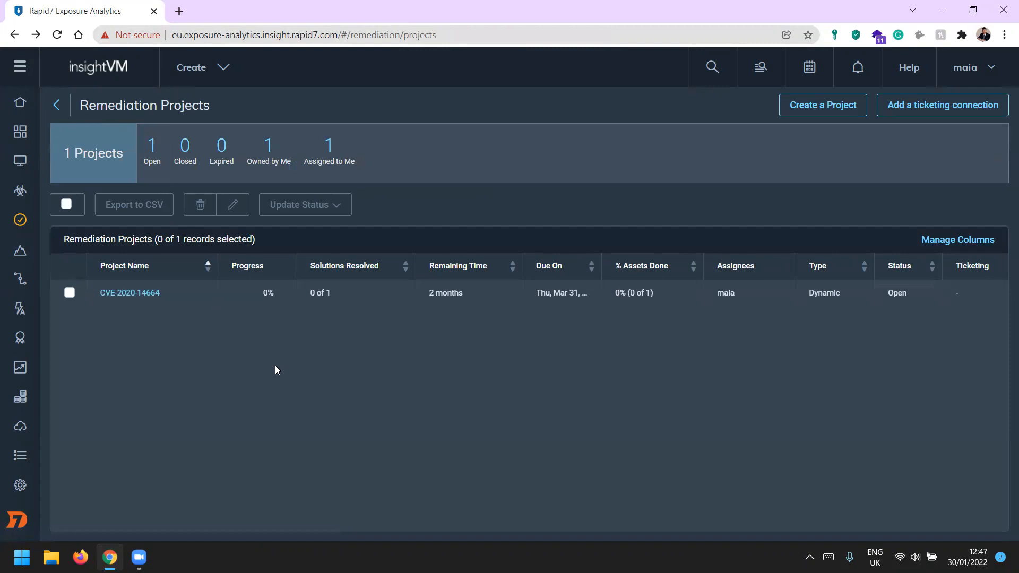
{"action": "double_click", "coordinate": [262, 293]}
{"action": "left_click", "coordinate": [370, 325]}
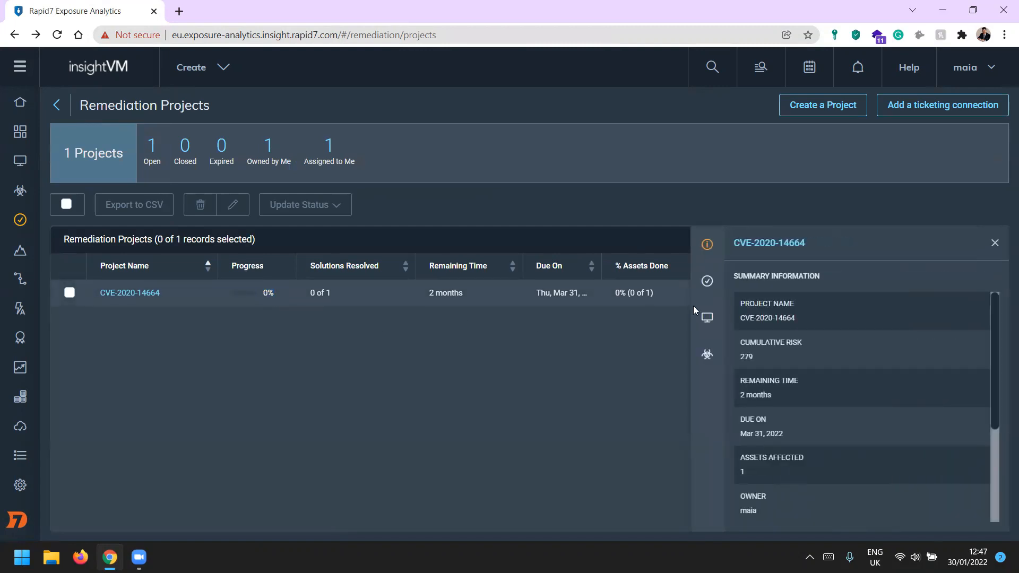
{"action": "left_click", "coordinate": [995, 243]}
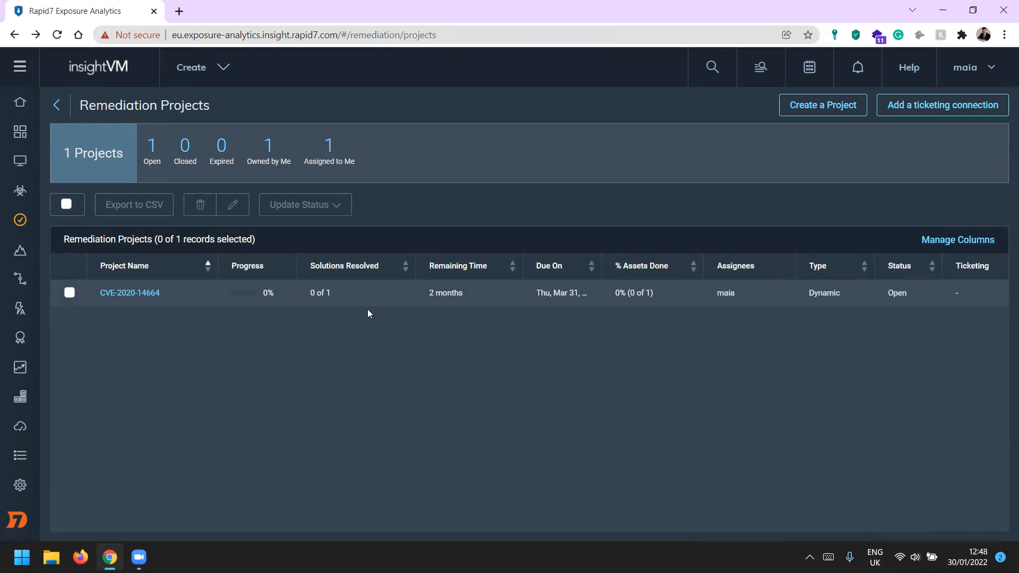